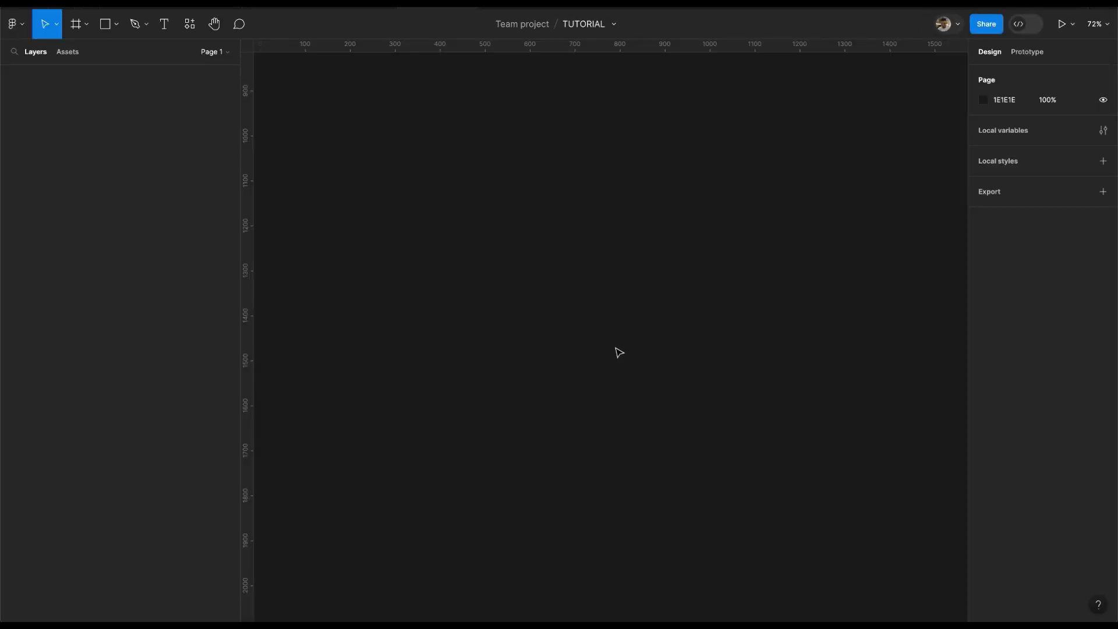
Create a frame on the empty canvas and set its size to 400 × 400 with proportions constrained
{"action": "key", "text": "f"}
{"action": "left_click", "coordinate": [578, 285]}
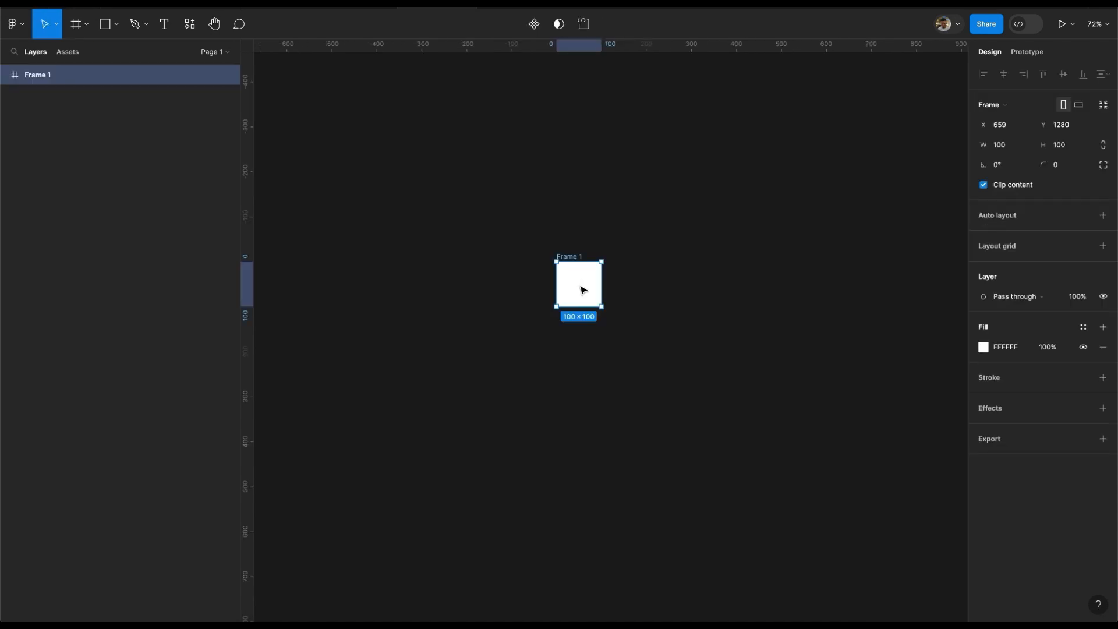
{"action": "left_click", "coordinate": [1084, 148]}
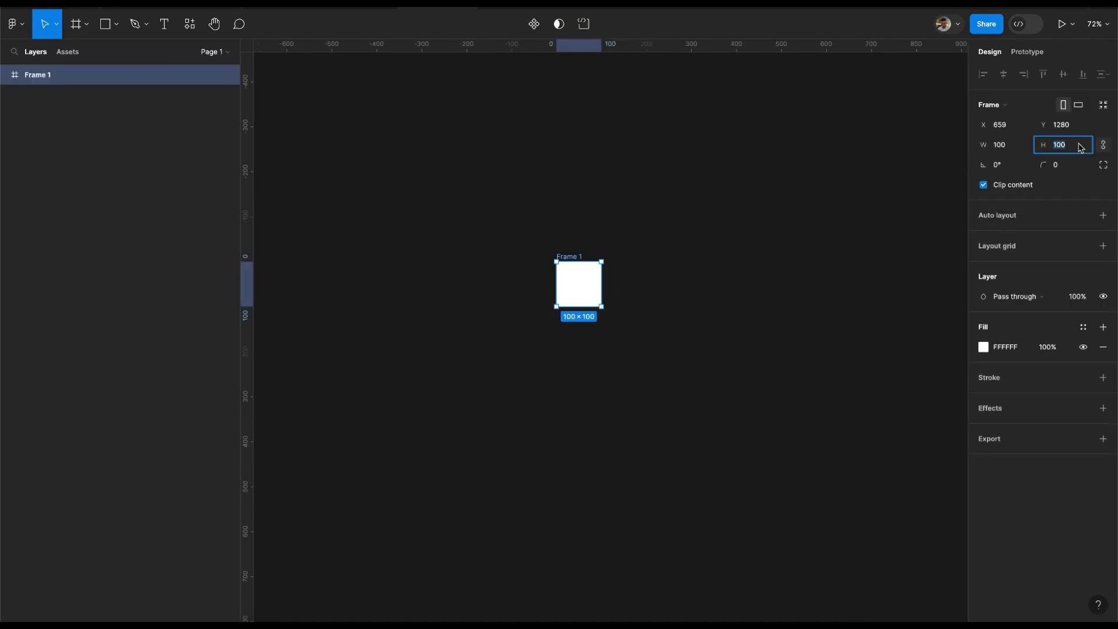
{"action": "type", "text": "4"}
{"action": "key", "text": "Return"}
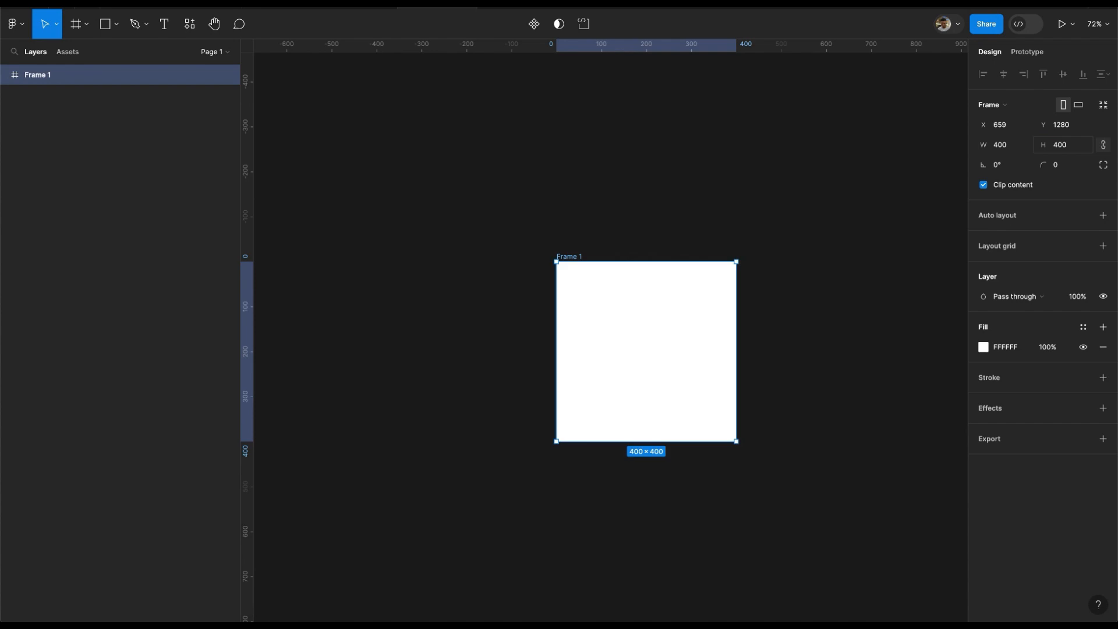
Change the 400 × 400 frame's fill to the dark blue 163C57
{"action": "left_click", "coordinate": [1082, 327]}
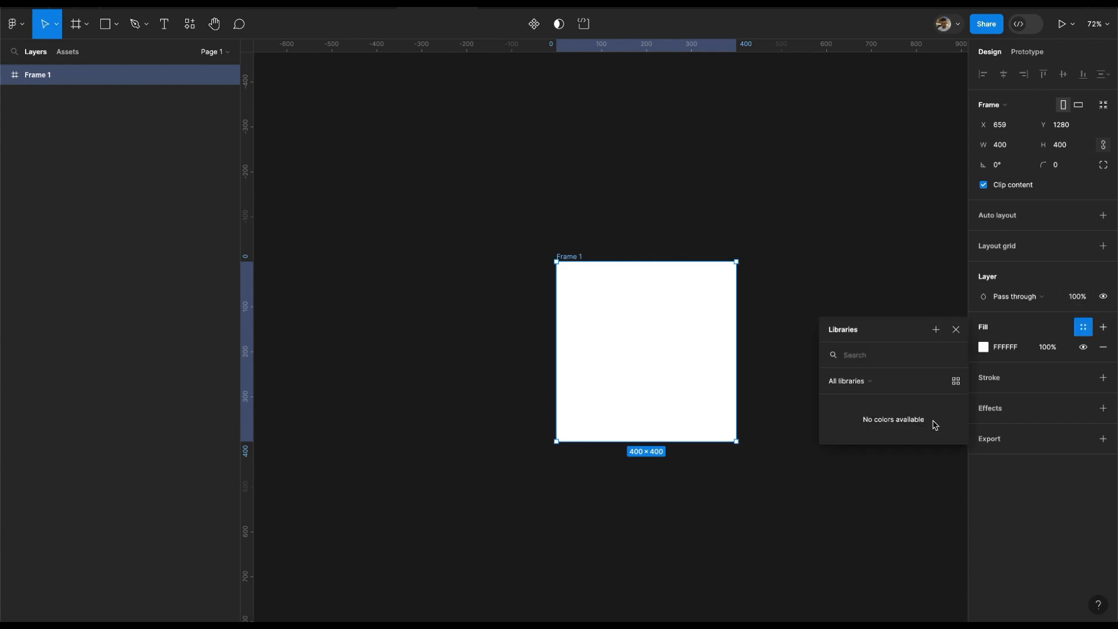
{"action": "left_click", "coordinate": [984, 348]}
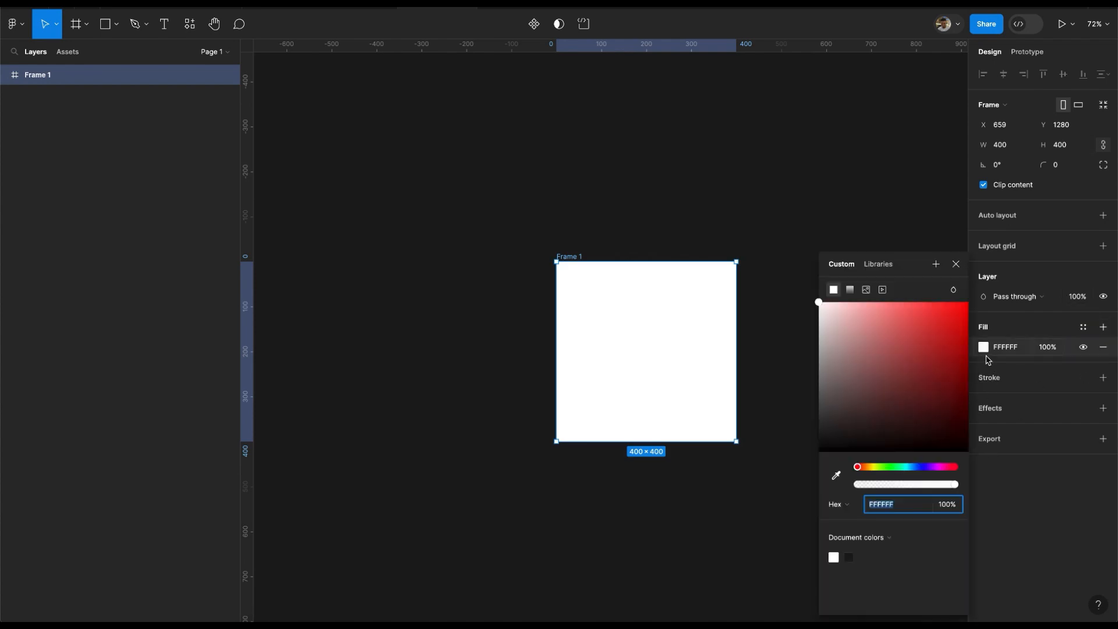
{"action": "left_click", "coordinate": [912, 466]}
{"action": "left_click_drag", "start_coordinate": [921, 353], "coordinate": [930, 400]}
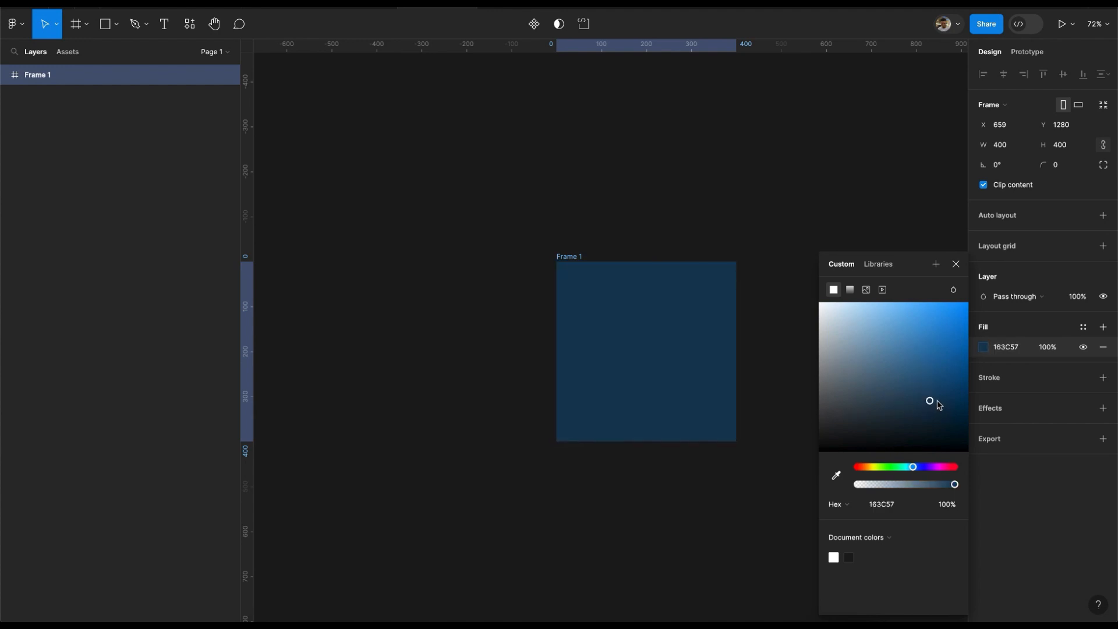
{"action": "scroll", "coordinate": [686, 464], "scroll_direction": "down", "scroll_amount": 3}
{"action": "scroll", "coordinate": [687, 464], "scroll_direction": "right", "scroll_amount": 2}
{"action": "left_click", "coordinate": [684, 465]}
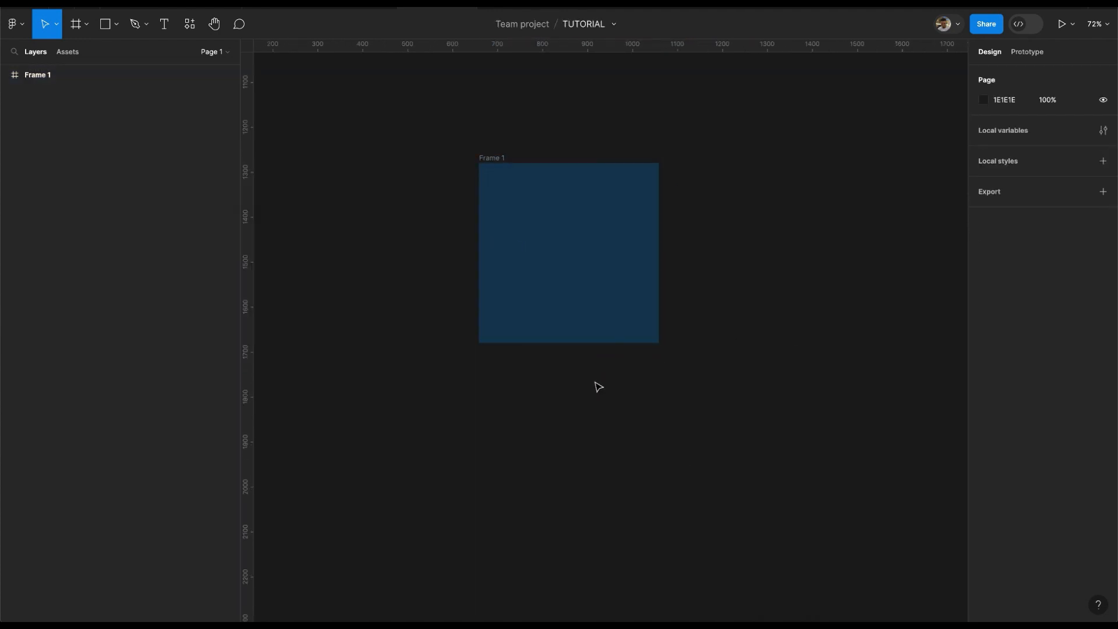
Create a second frame below the blue one and set its size to 338 × 338 with proportions constrained
{"action": "key", "text": "f"}
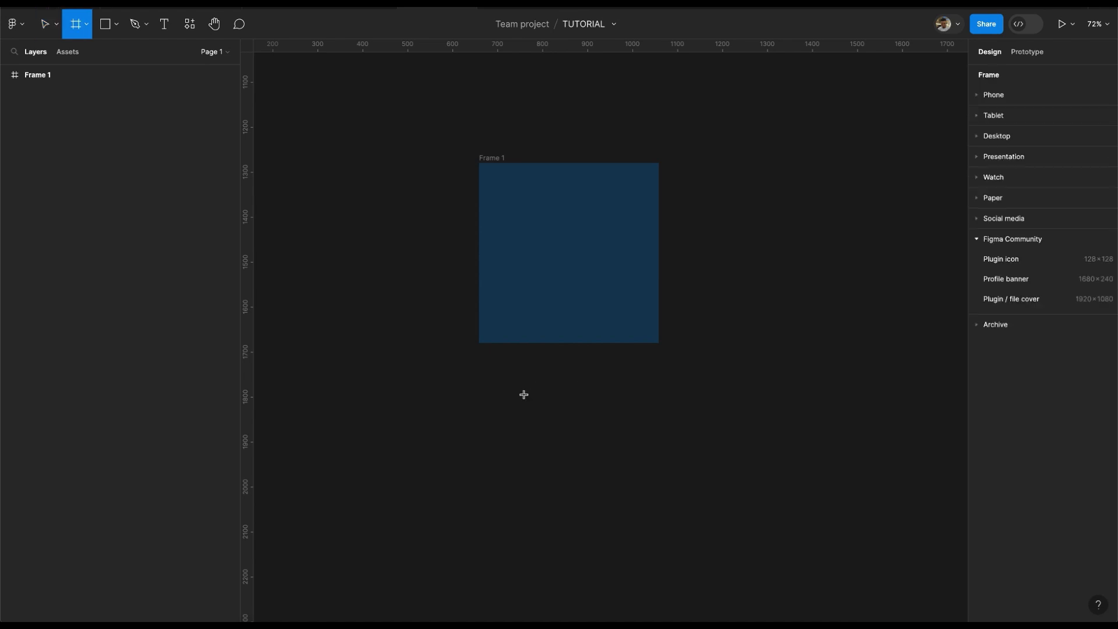
{"action": "left_click", "coordinate": [543, 454]}
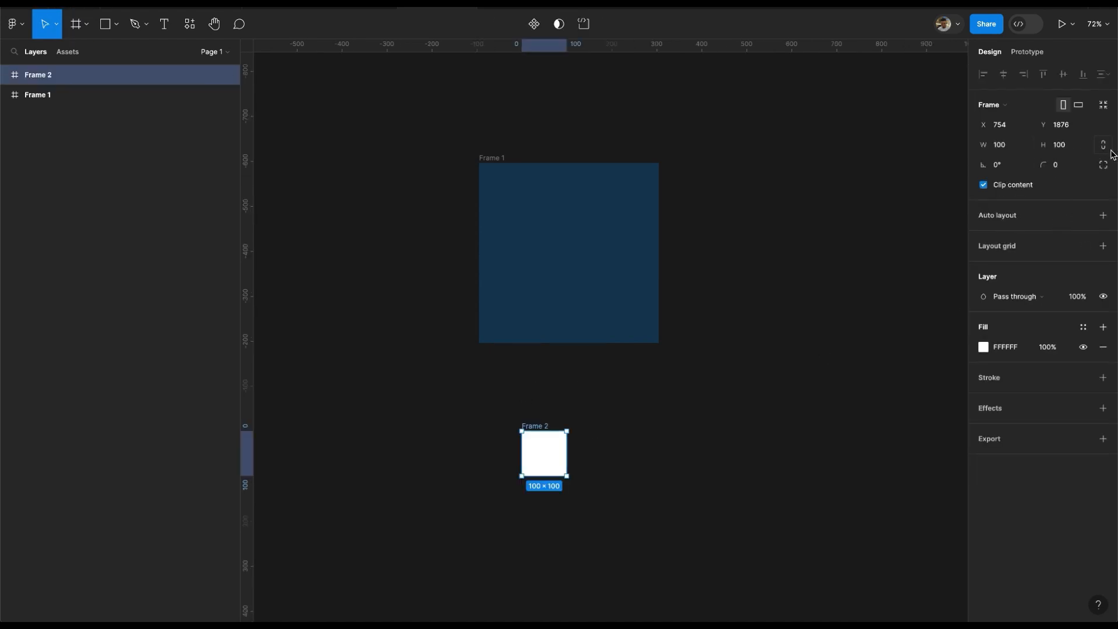
{"action": "left_click", "coordinate": [1073, 149]}
{"action": "type", "text": "3"}
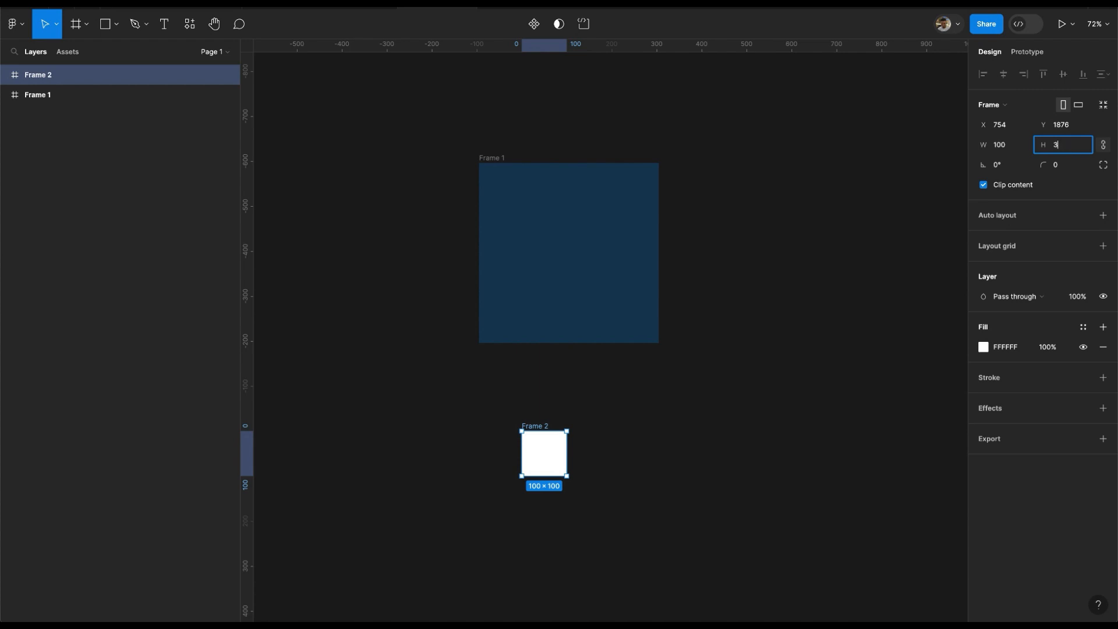
{"action": "type", "text": "38"}
{"action": "key", "text": "Return"}
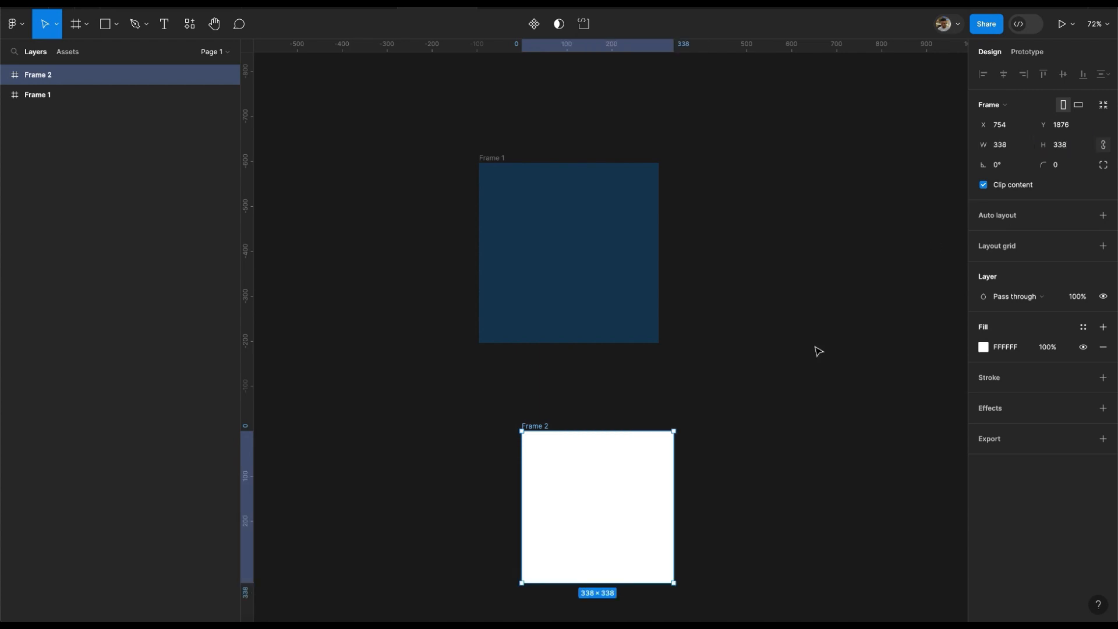
Rename the white 338 × 338 frame to 1 and convert it into a component
{"action": "scroll", "coordinate": [664, 454], "scroll_direction": "up", "scroll_amount": 5}
{"action": "scroll", "coordinate": [582, 462], "scroll_direction": "up", "scroll_amount": 2}
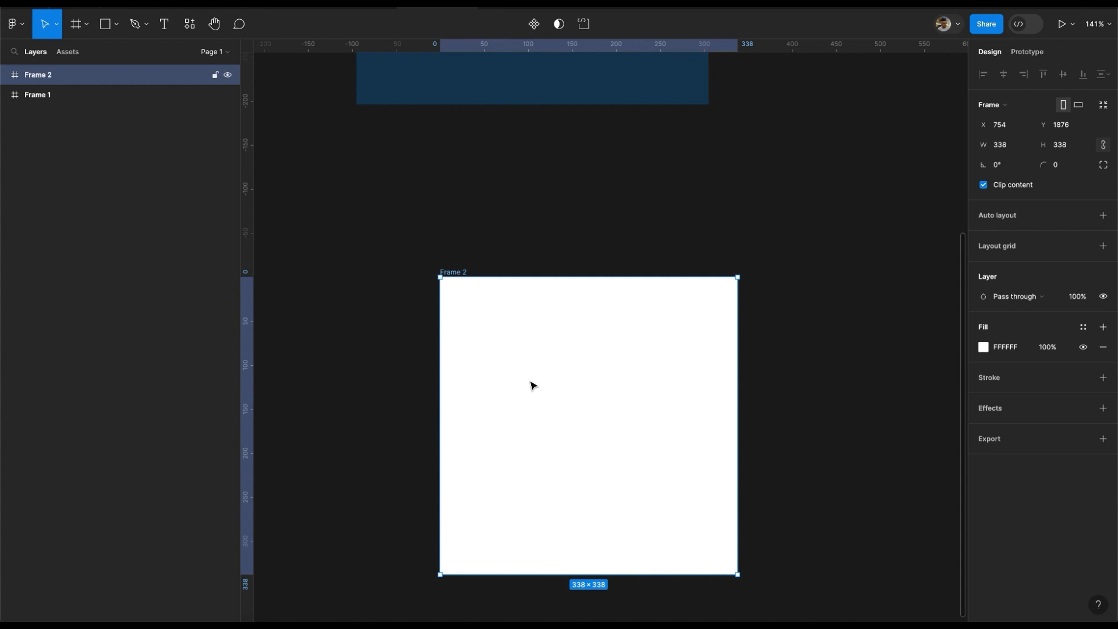
{"action": "double_click", "coordinate": [463, 271]}
{"action": "type", "text": "1"}
{"action": "key", "text": "Return"}
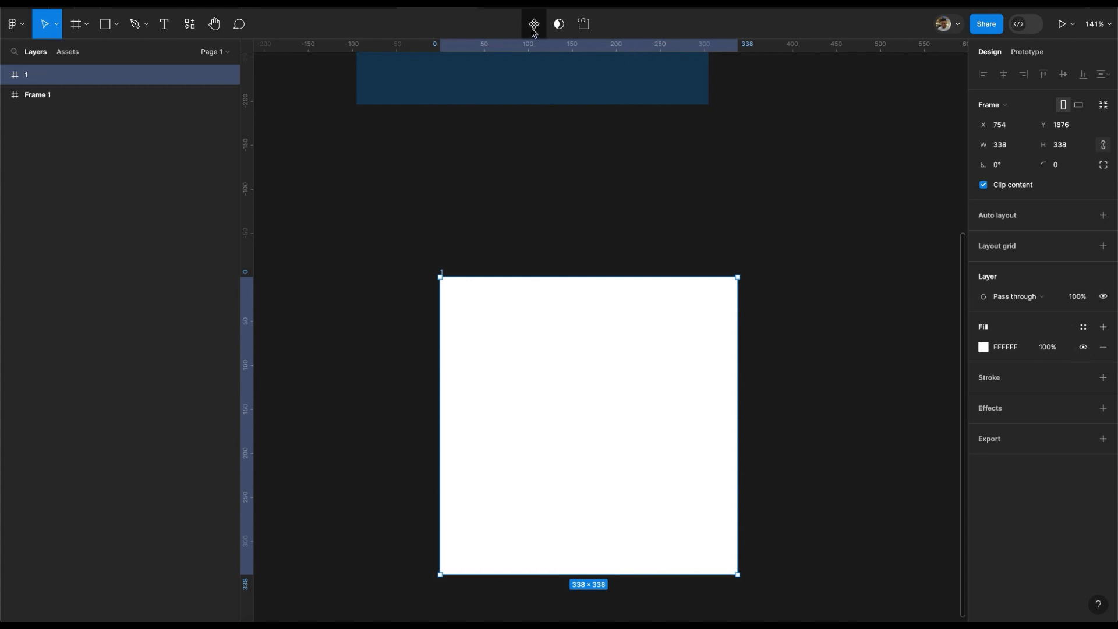
{"action": "left_click", "coordinate": [532, 28]}
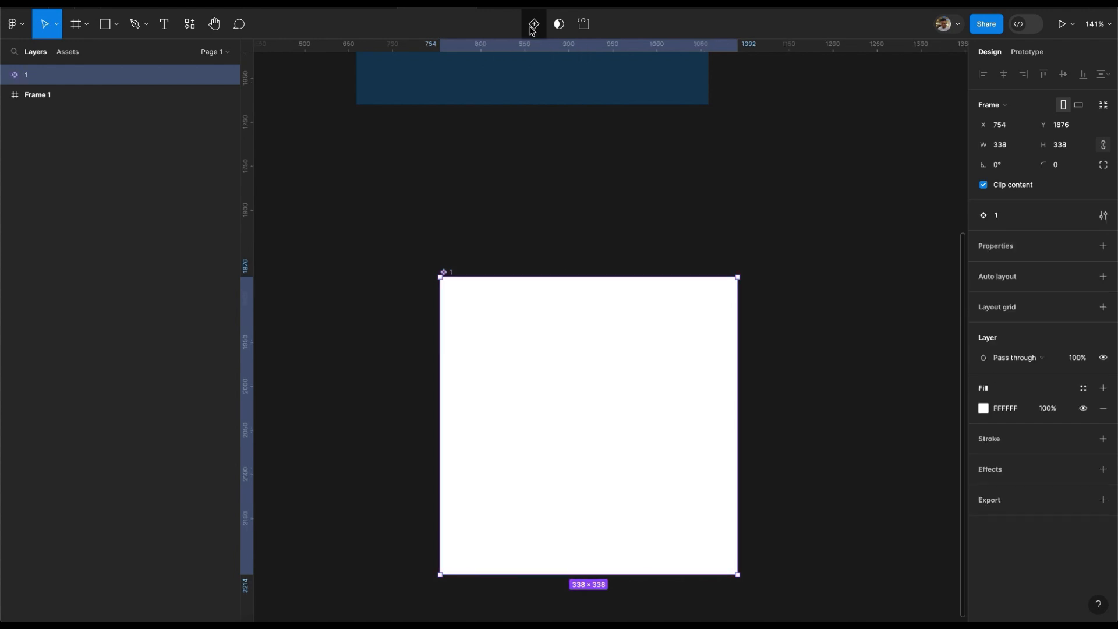
Try adding a variant to component 1, and undo the addition
{"action": "left_click", "coordinate": [532, 29]}
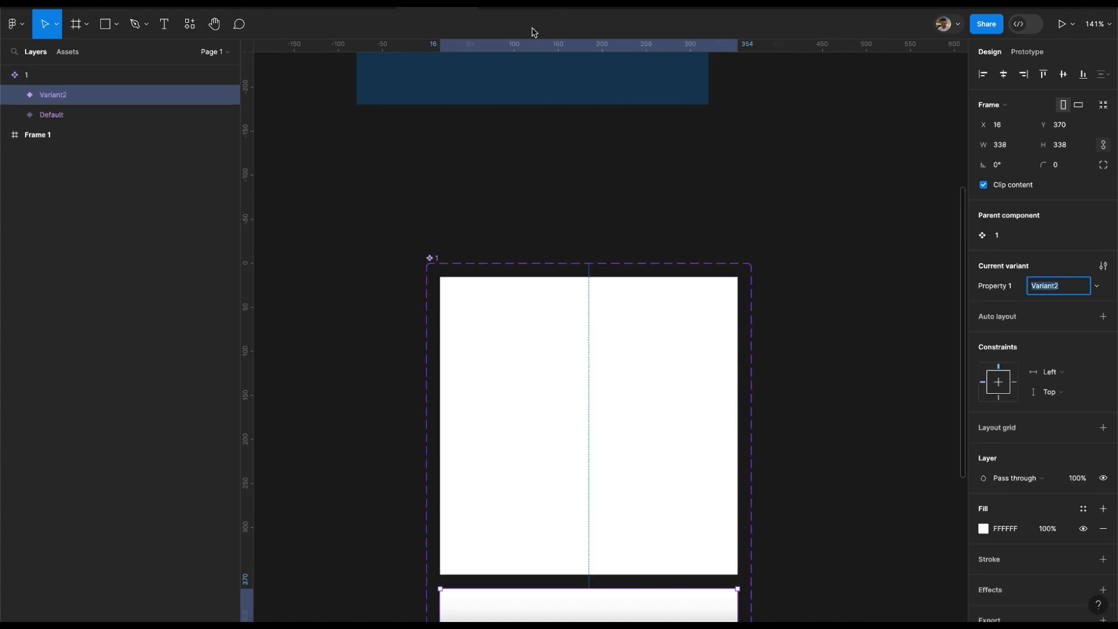
{"action": "key", "text": "super+z"}
Hide the white fill of component 1
{"action": "scroll", "coordinate": [554, 333], "scroll_direction": "down", "scroll_amount": 4}
{"action": "scroll", "coordinate": [555, 244], "scroll_direction": "up", "scroll_amount": 2}
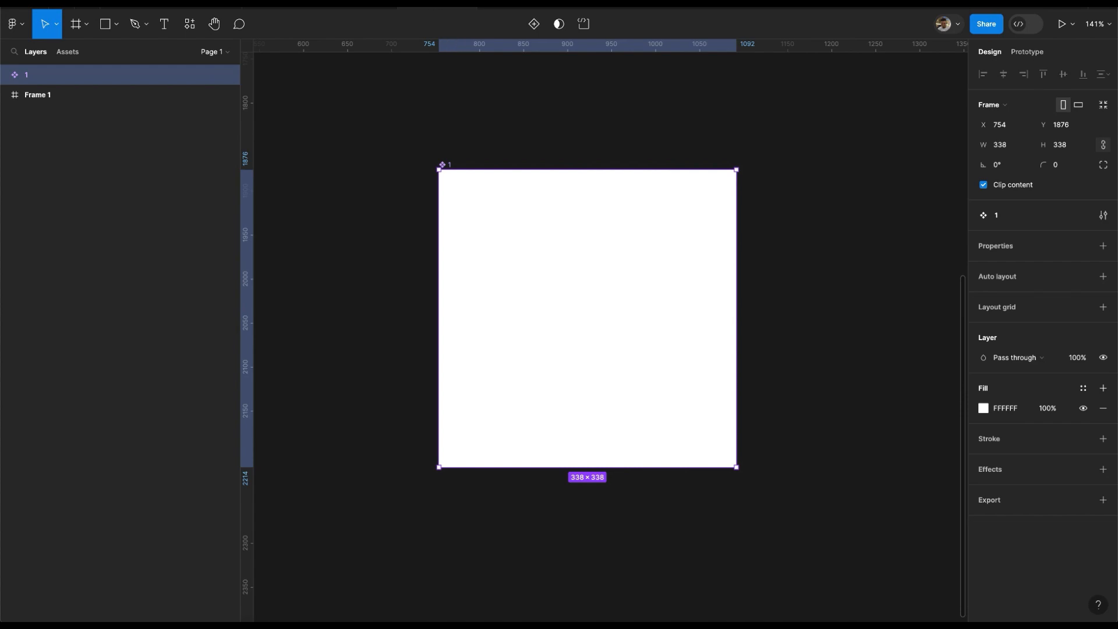
{"action": "left_click", "coordinate": [320, 5]}
{"action": "left_click", "coordinate": [1083, 408]}
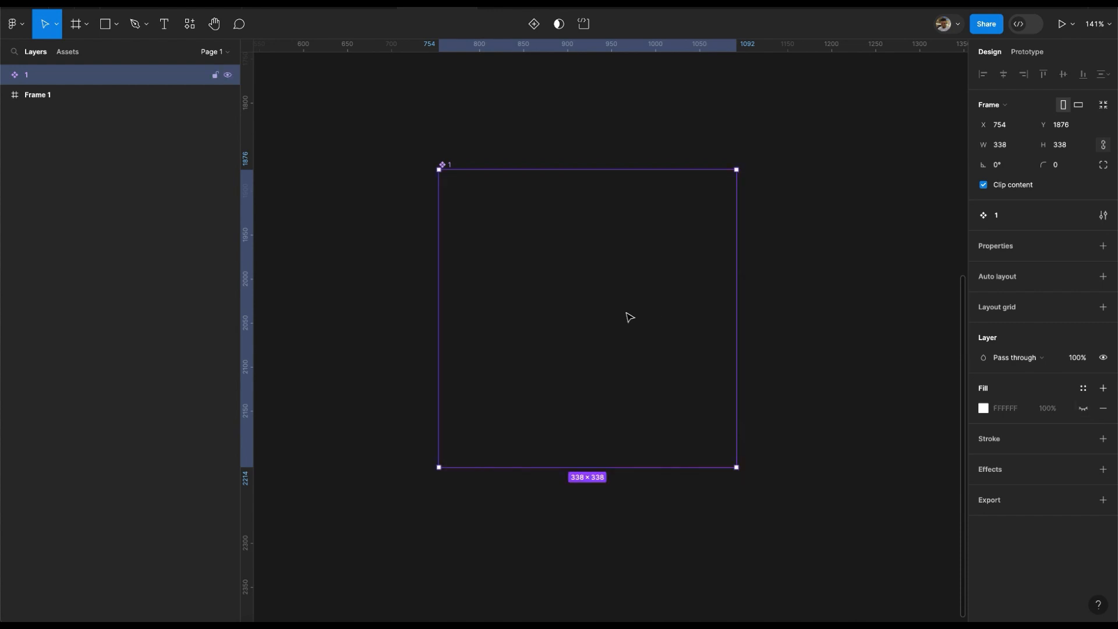
Draw a tall, narrow frame about 41 × 269 inside component 1 and centre it horizontally and vertically
{"action": "key", "text": "f"}
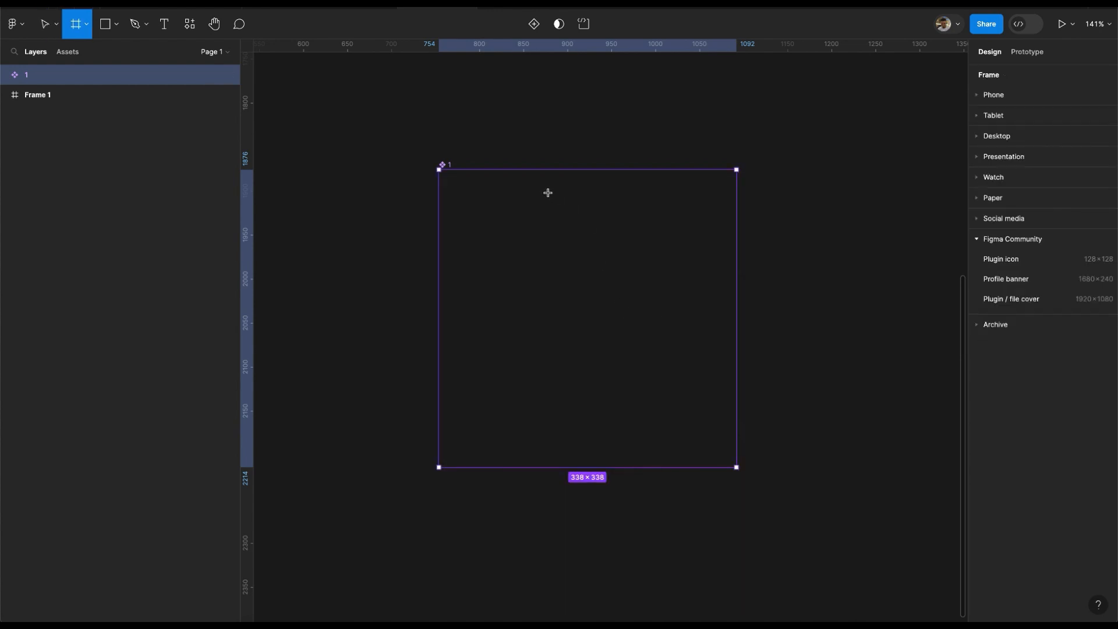
{"action": "mouse_move", "coordinate": [555, 192]}
{"action": "left_mouse_down"}
{"action": "mouse_move", "coordinate": [591, 364]}
{"action": "mouse_move", "coordinate": [593, 433]}
{"action": "left_mouse_up"}
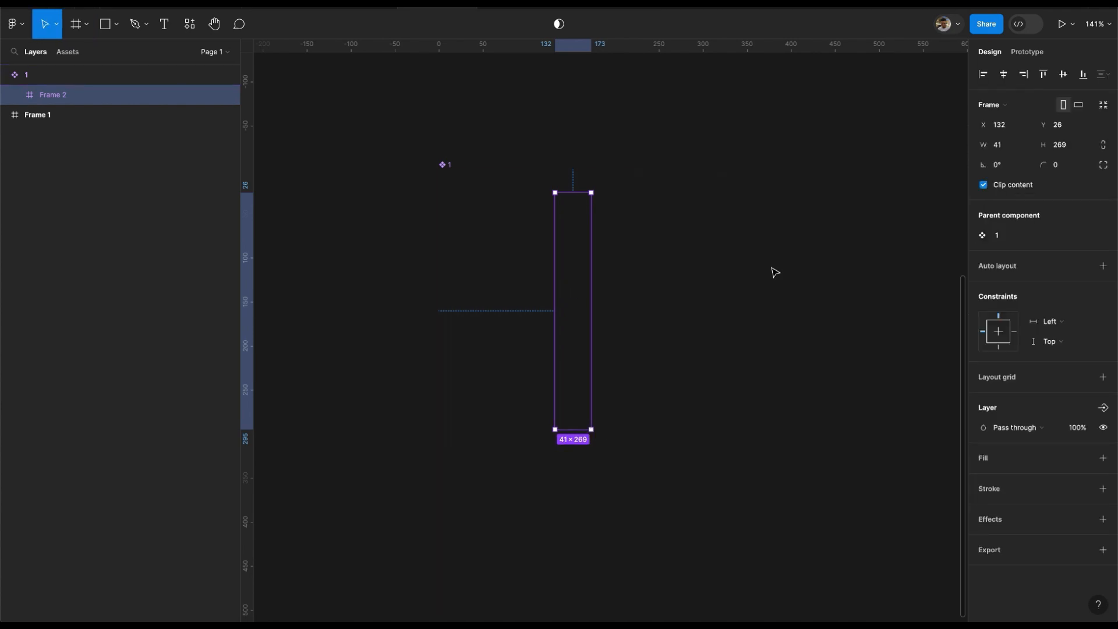
{"action": "left_click", "coordinate": [1004, 75]}
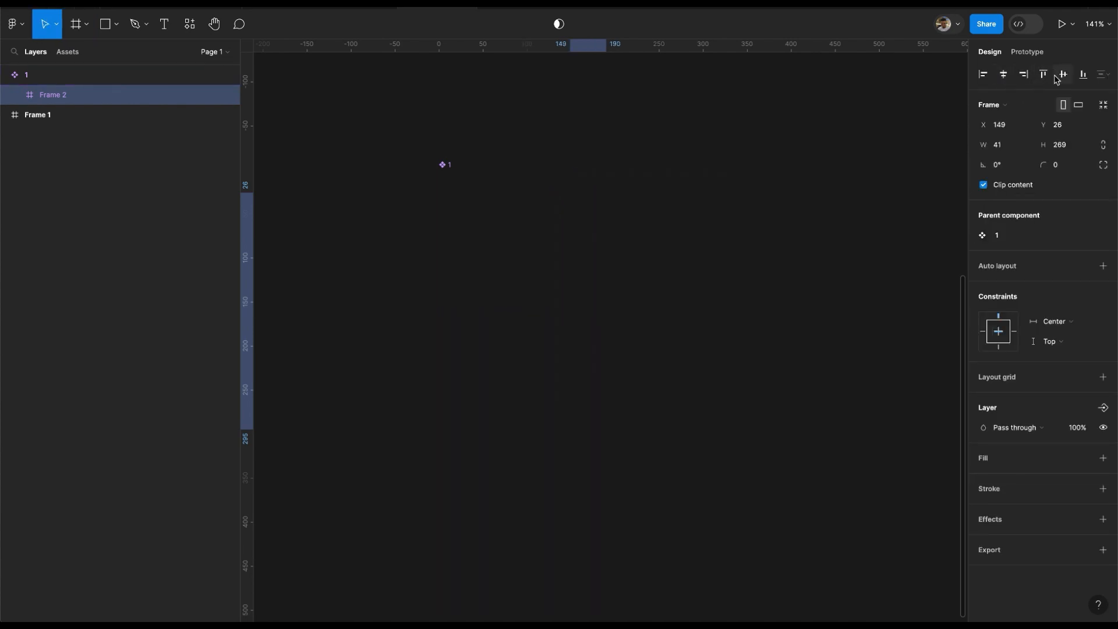
{"action": "left_click", "coordinate": [1055, 78]}
Draw a circle about 33 × 33 near the top of the narrow frame and set its size to 41 × 41
{"action": "scroll", "coordinate": [599, 237], "scroll_direction": "up", "scroll_amount": 5}
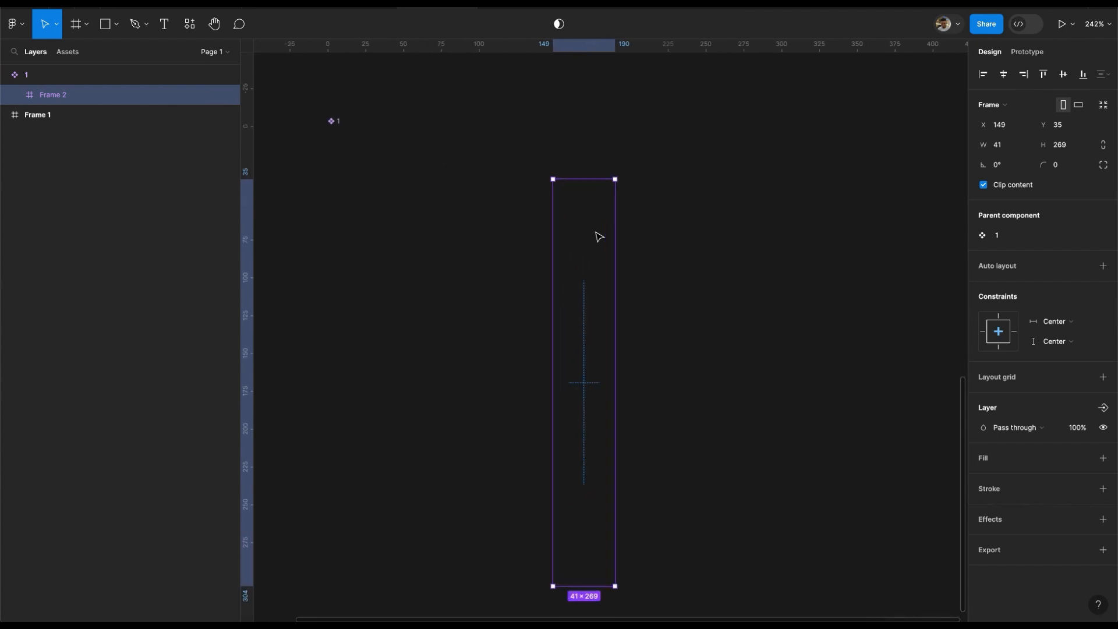
{"action": "key", "text": "o"}
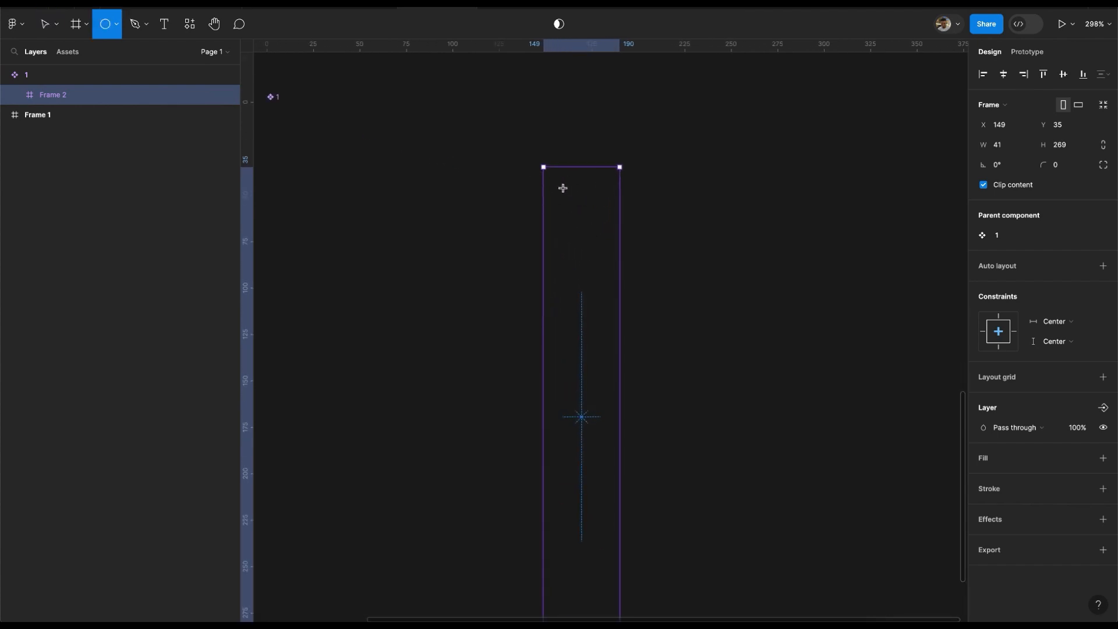
{"action": "left_click_drag", "start_coordinate": [555, 184], "coordinate": [616, 245]}
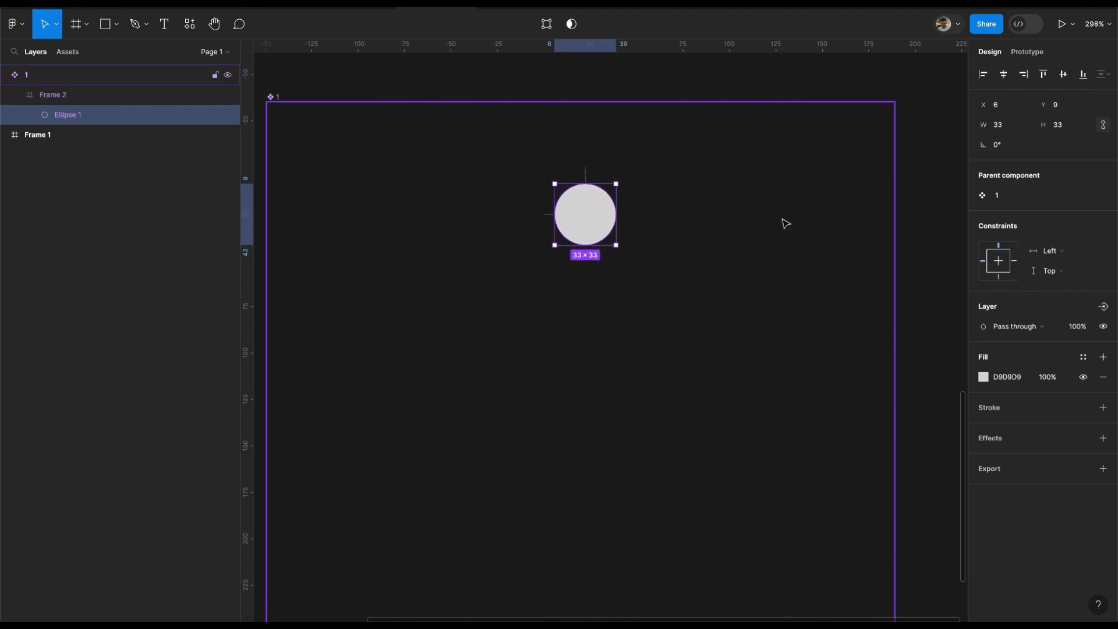
{"action": "left_click", "coordinate": [1073, 127]}
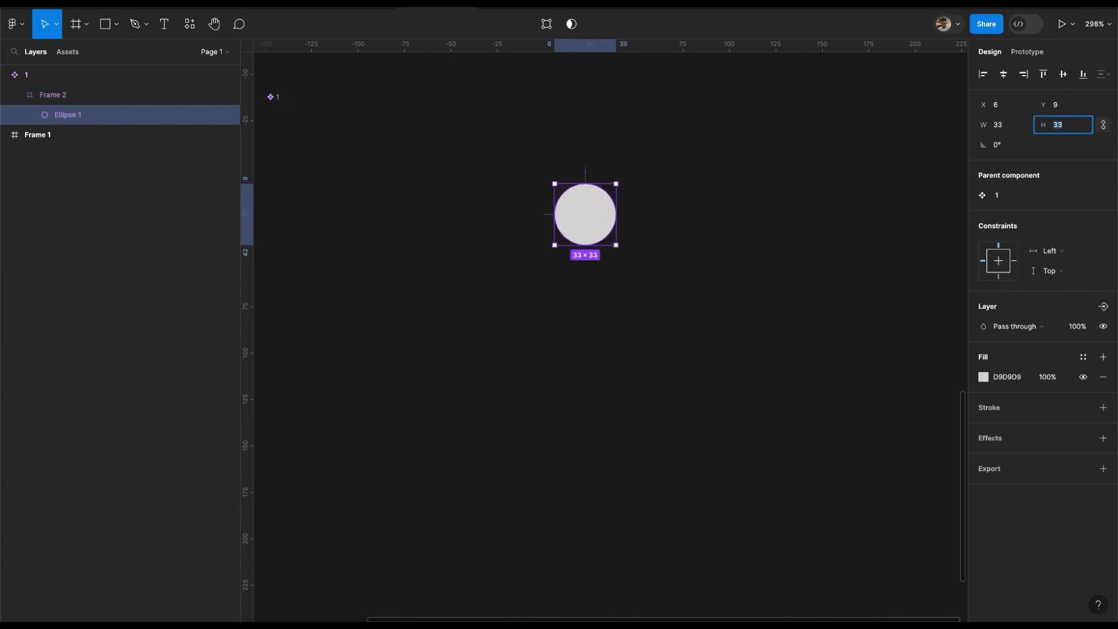
{"action": "type", "text": "41"}
{"action": "key", "text": "Return"}
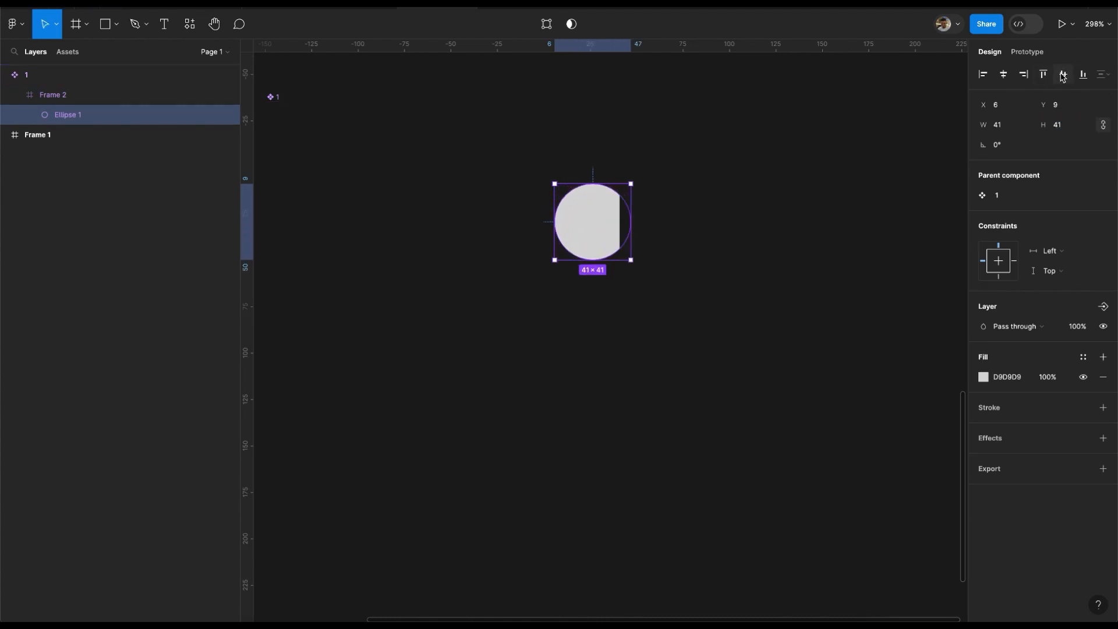
Align the circle to the top edge of the narrow frame and centre it horizontally
{"action": "left_click", "coordinate": [1063, 74]}
{"action": "left_click", "coordinate": [1043, 74]}
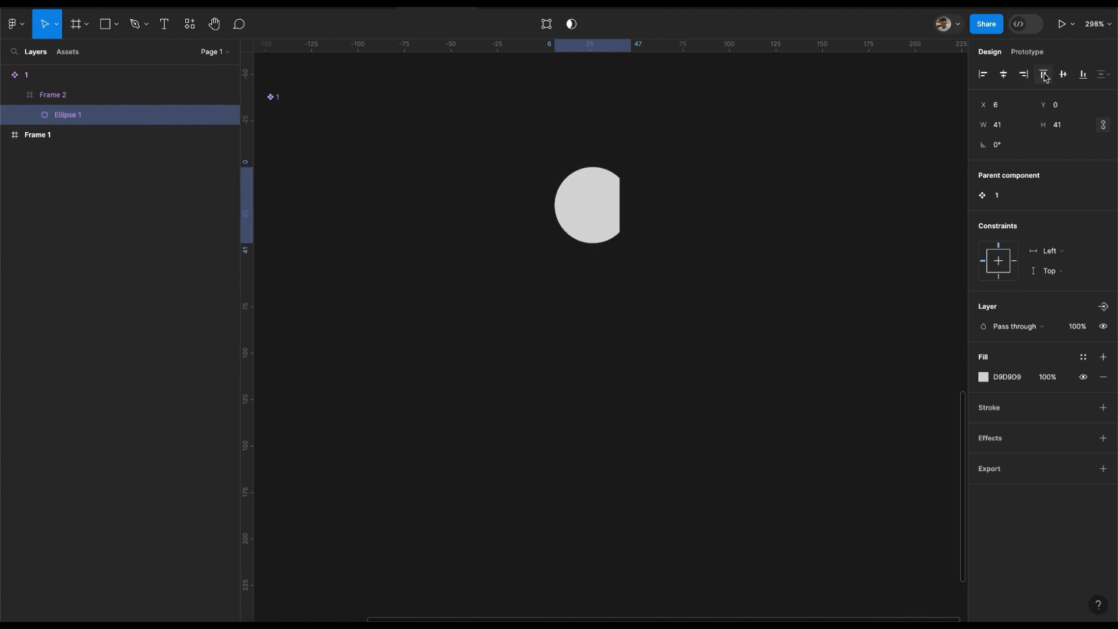
{"action": "left_click", "coordinate": [1003, 74]}
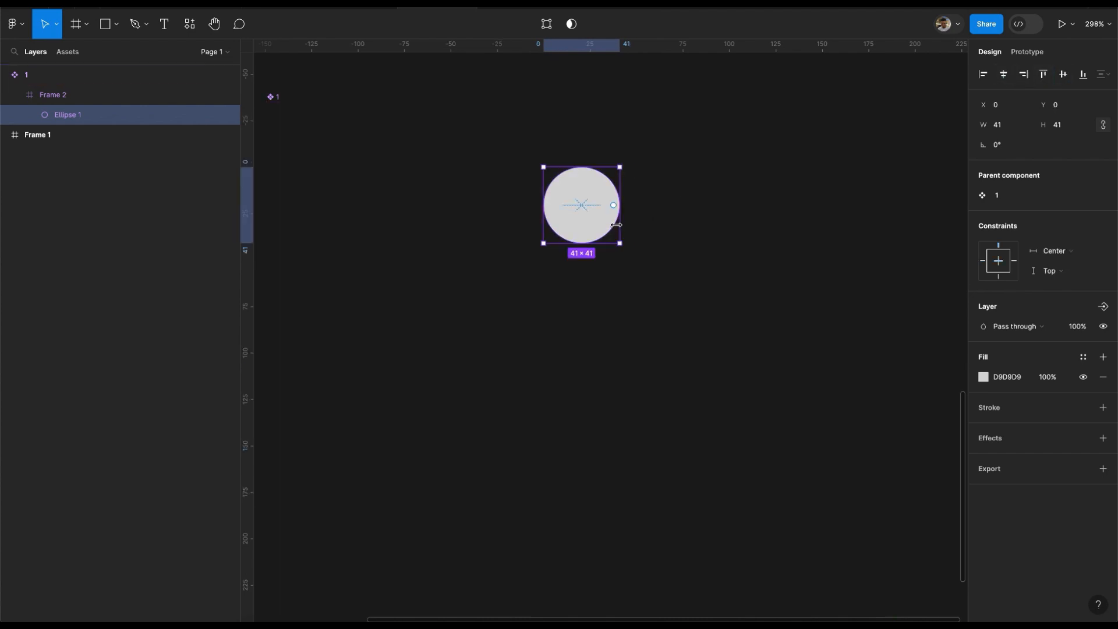
Resize the circle to 40 × 40 and realign it to the horizontal centre and top edge of the narrow frame
{"action": "scroll", "coordinate": [617, 226], "scroll_direction": "down", "scroll_amount": 3}
{"action": "scroll", "coordinate": [589, 245], "scroll_direction": "up", "scroll_amount": 4}
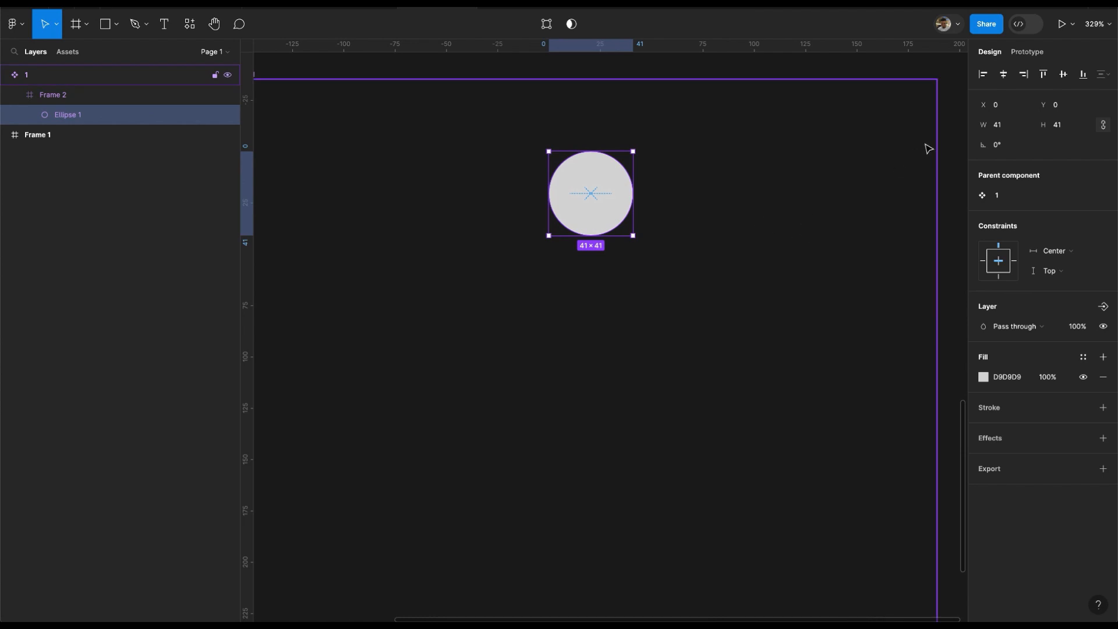
{"action": "left_click", "coordinate": [1058, 129]}
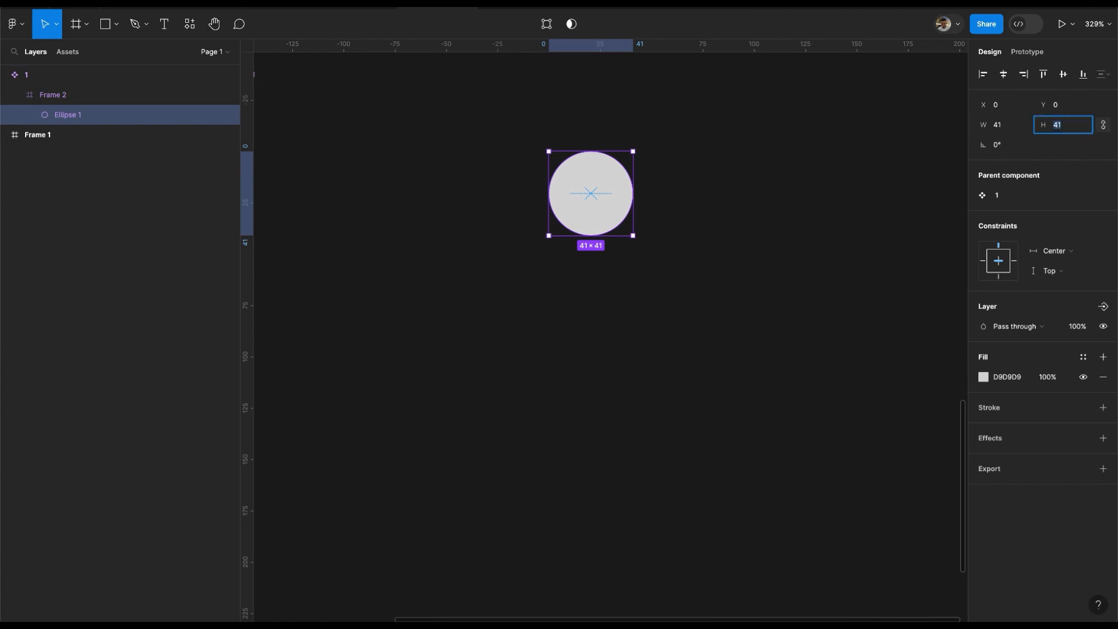
{"action": "type", "text": "40"}
{"action": "key", "text": "Return"}
{"action": "left_click", "coordinate": [1063, 73]}
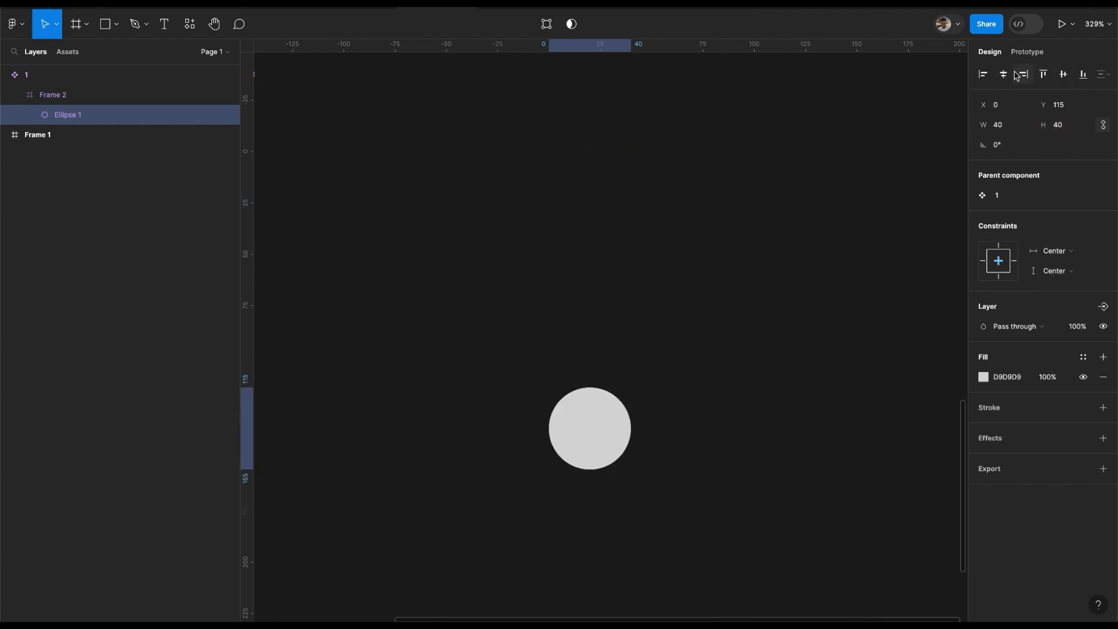
{"action": "left_click", "coordinate": [1004, 74]}
{"action": "left_click", "coordinate": [1043, 74]}
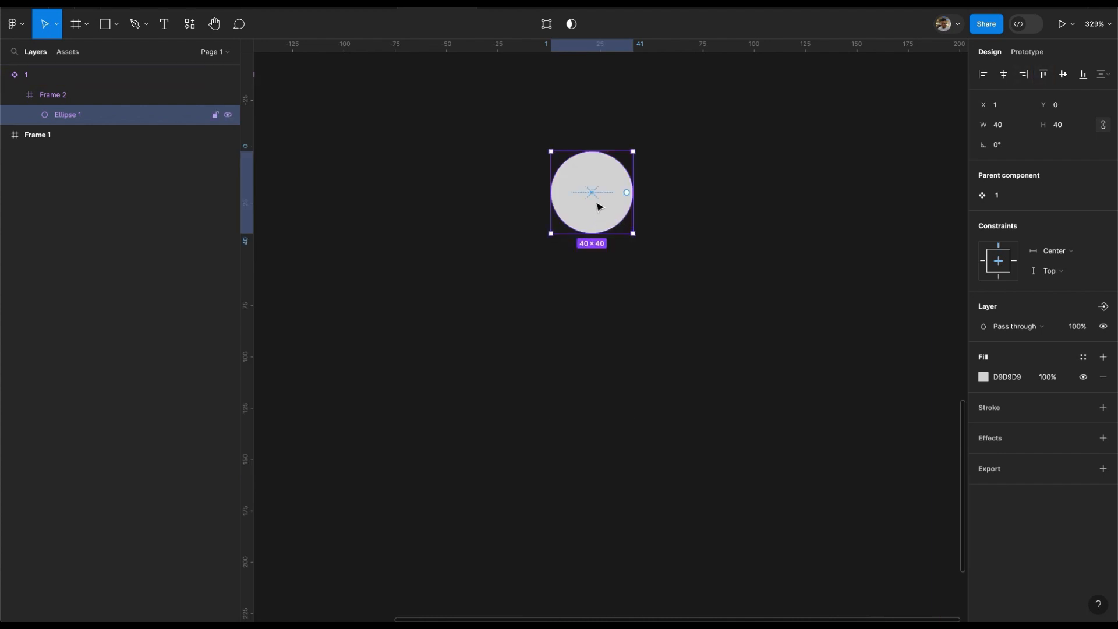
Duplicate the circle below the original and align the copy to the bottom edge of the narrow frame
{"action": "left_click_drag", "start_coordinate": [589, 214], "coordinate": [576, 309], "text": "alt"}
{"action": "scroll", "coordinate": [576, 309], "scroll_direction": "down", "scroll_amount": 5}
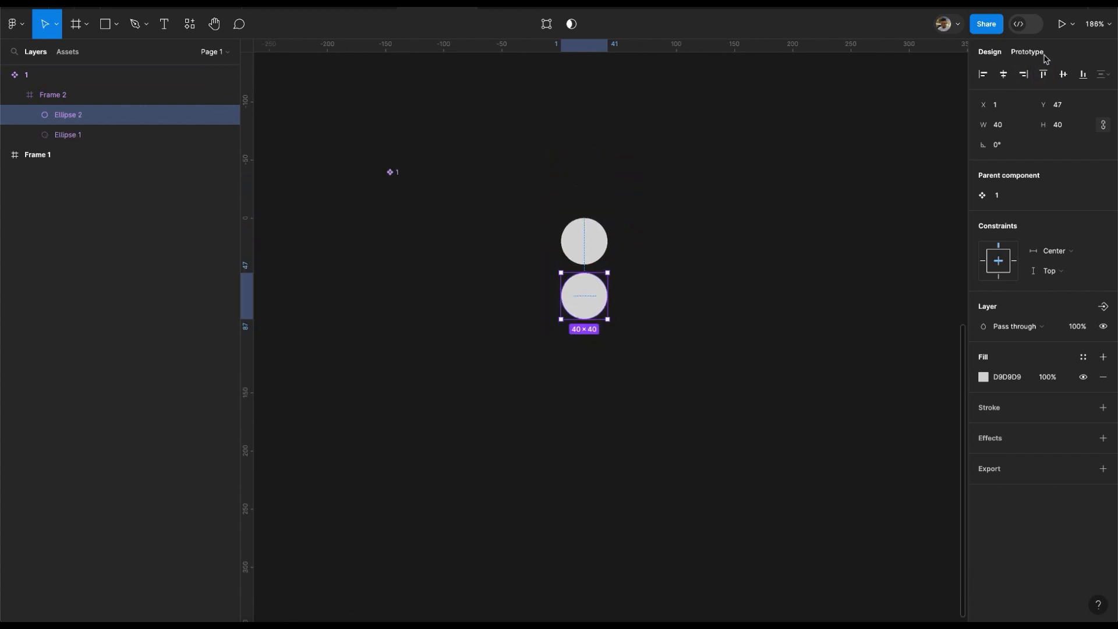
{"action": "left_click", "coordinate": [1083, 74]}
Try rotating the narrow frame with both circles to about -82°, and undo the rotation
{"action": "scroll", "coordinate": [647, 351], "scroll_direction": "down", "scroll_amount": 4}
{"action": "left_click", "coordinate": [606, 353]}
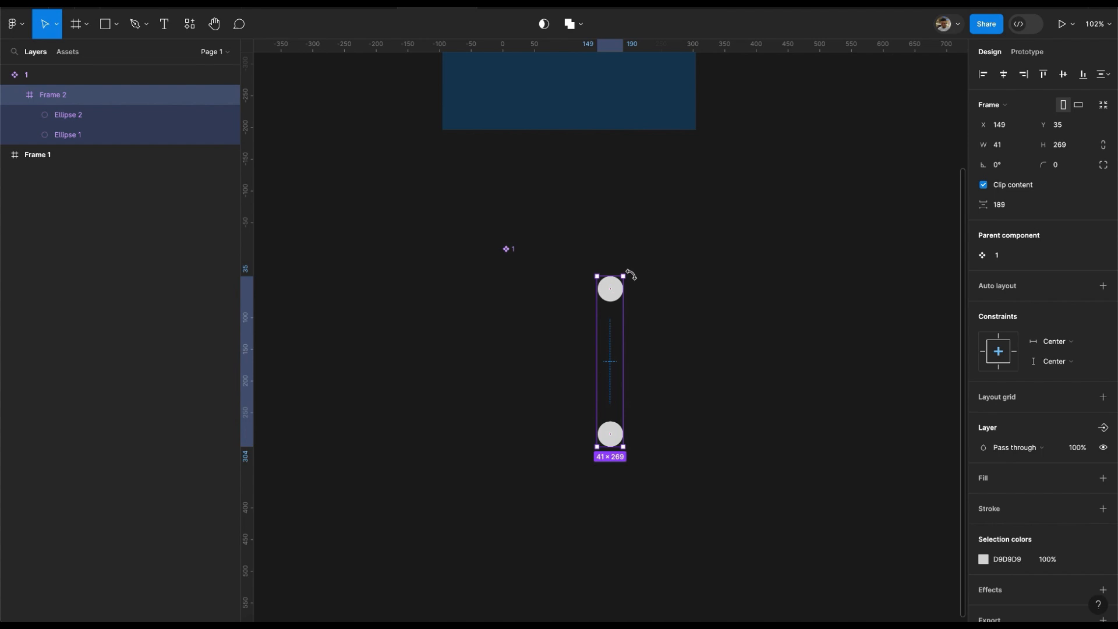
{"action": "left_click_drag", "start_coordinate": [632, 273], "coordinate": [683, 370]}
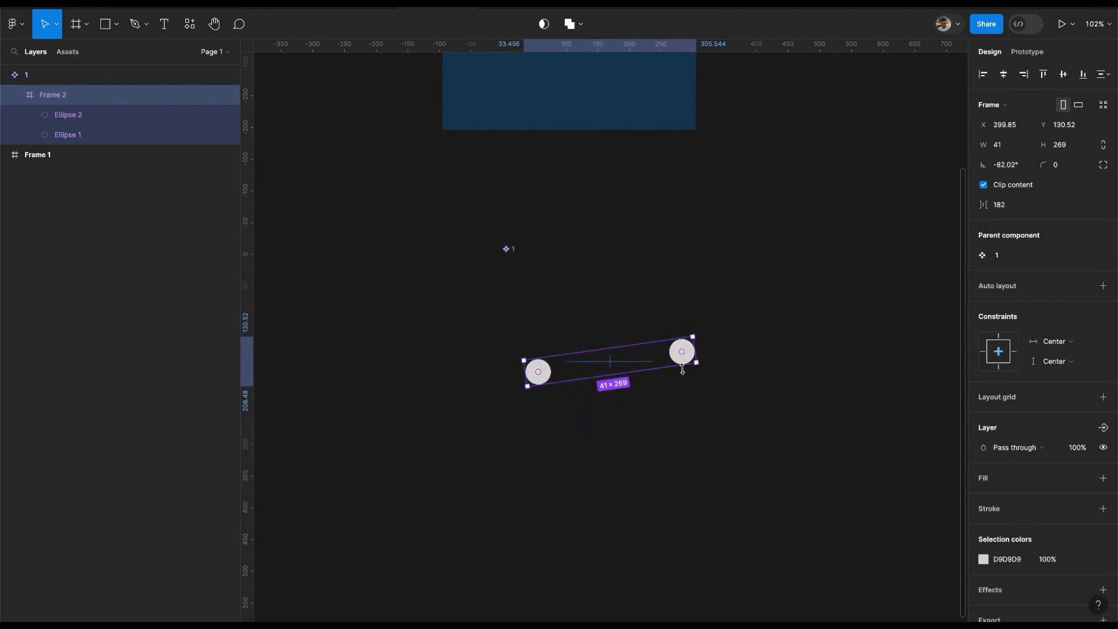
{"action": "key", "text": "ctrl+z"}
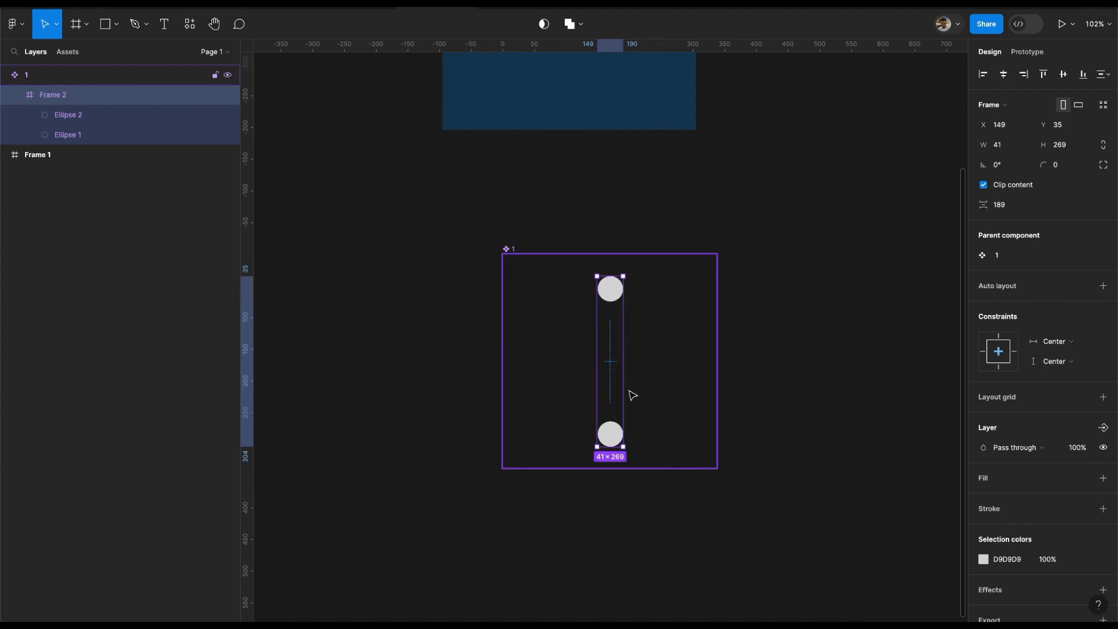
Recolour the lower circle in the narrow frame with the coral fill E48888
{"action": "left_click", "coordinate": [611, 431]}
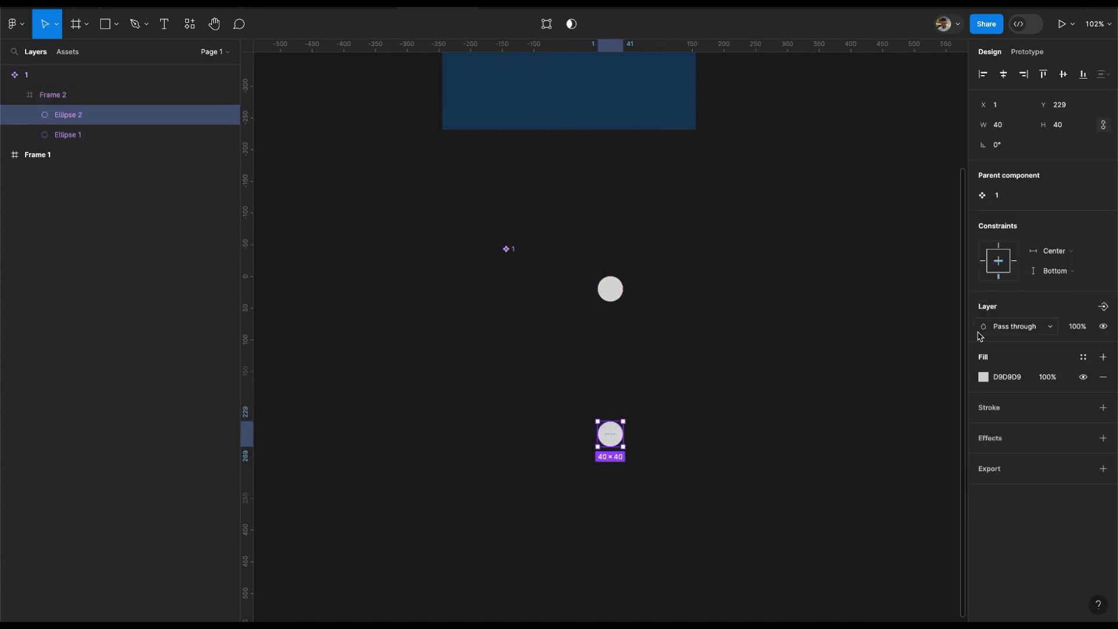
{"action": "left_click", "coordinate": [983, 376]}
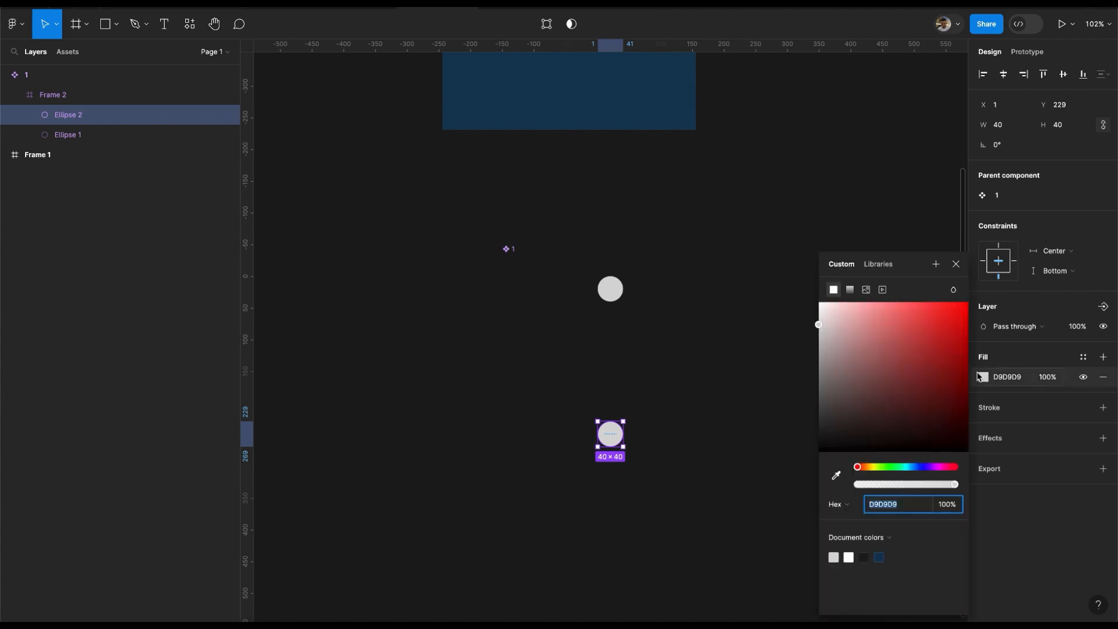
{"action": "left_click", "coordinate": [880, 321]}
Recolour the upper circle in the narrow frame with the bright green fill 1DEDA2
{"action": "left_click", "coordinate": [611, 289]}
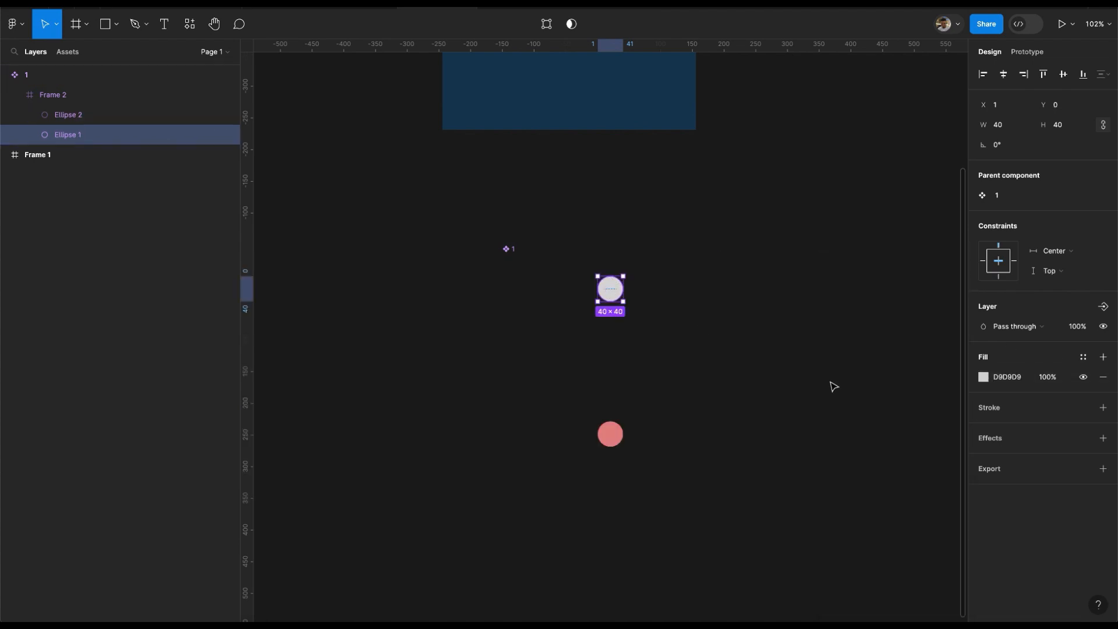
{"action": "left_click", "coordinate": [984, 377]}
{"action": "left_click_drag", "start_coordinate": [914, 467], "coordinate": [901, 470]}
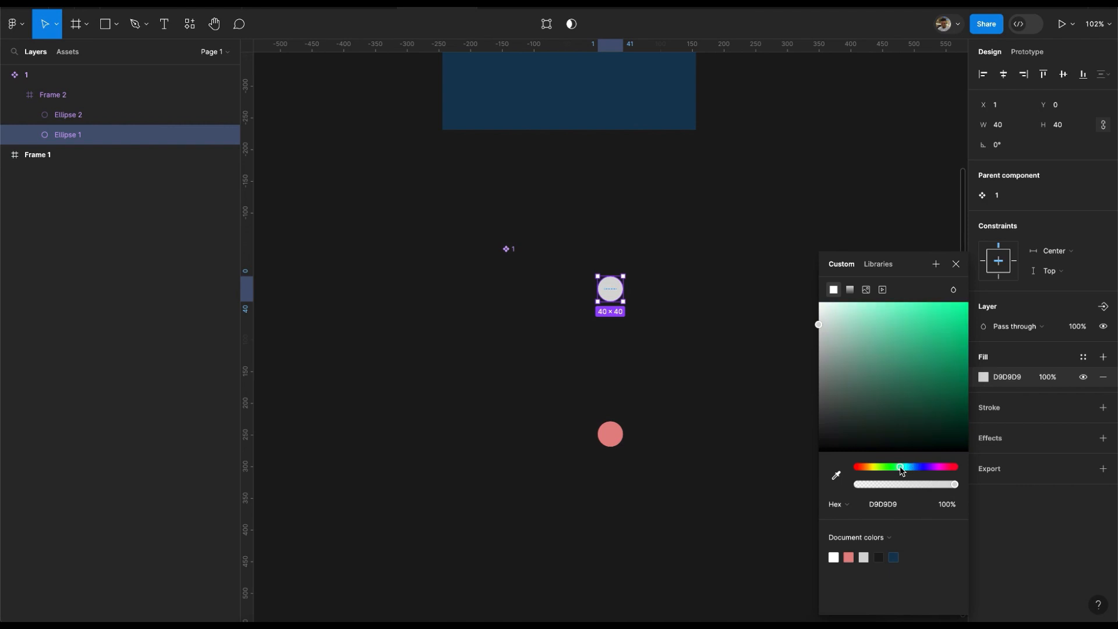
{"action": "left_click_drag", "start_coordinate": [950, 356], "coordinate": [949, 315]}
{"action": "left_click", "coordinate": [803, 296]}
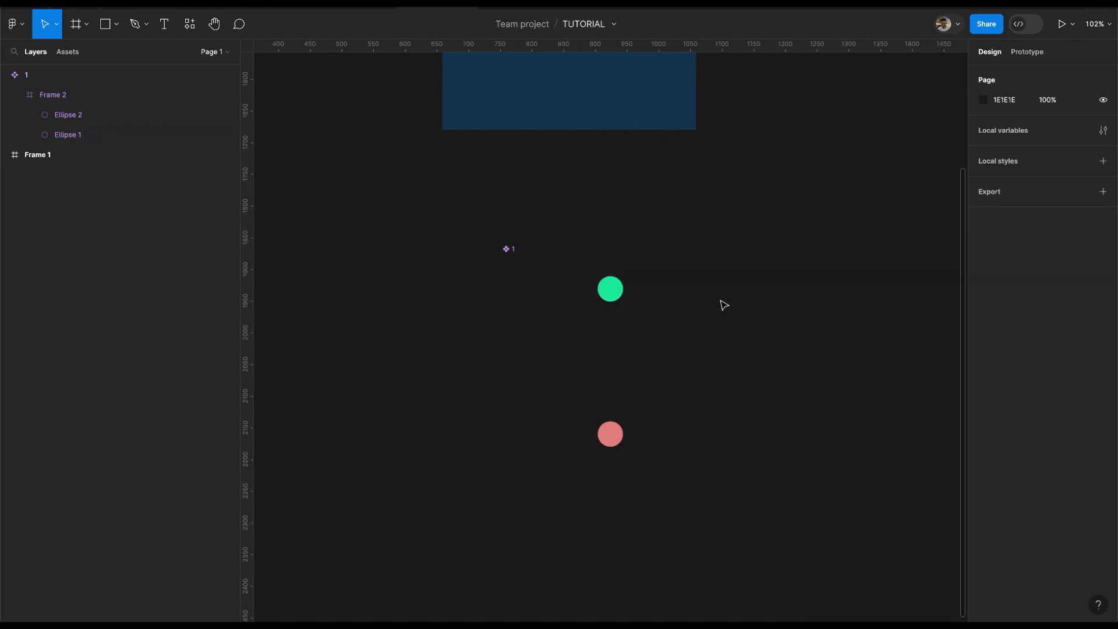
Align both circles to the vertical centre of the narrow frame so that they overlap
{"action": "left_click", "coordinate": [621, 348]}
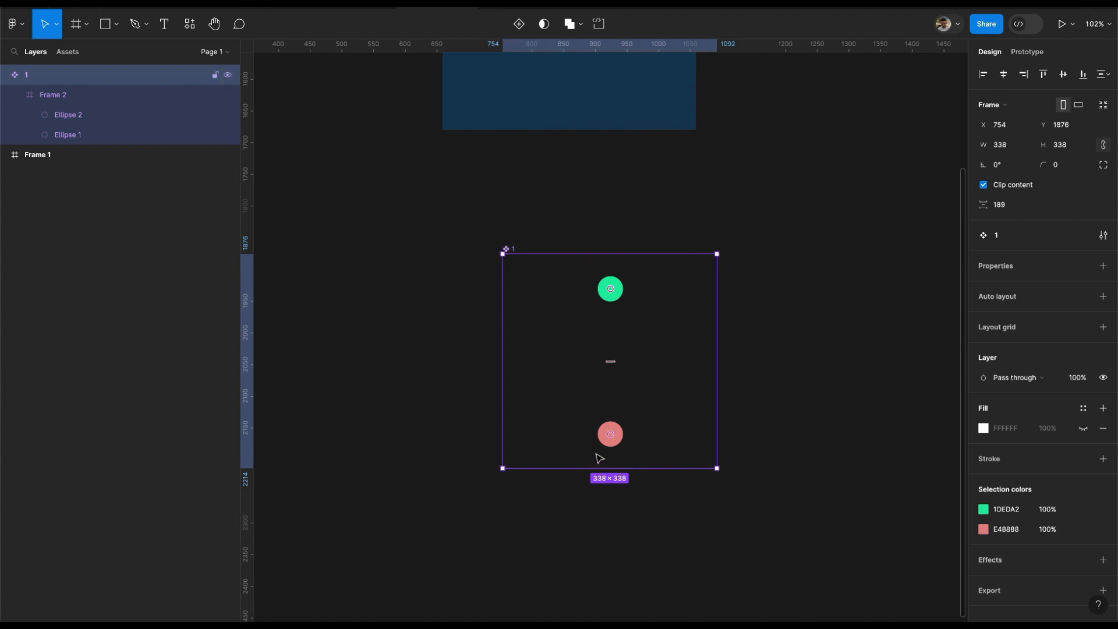
{"action": "scroll", "coordinate": [602, 438], "scroll_direction": "up", "scroll_amount": 5}
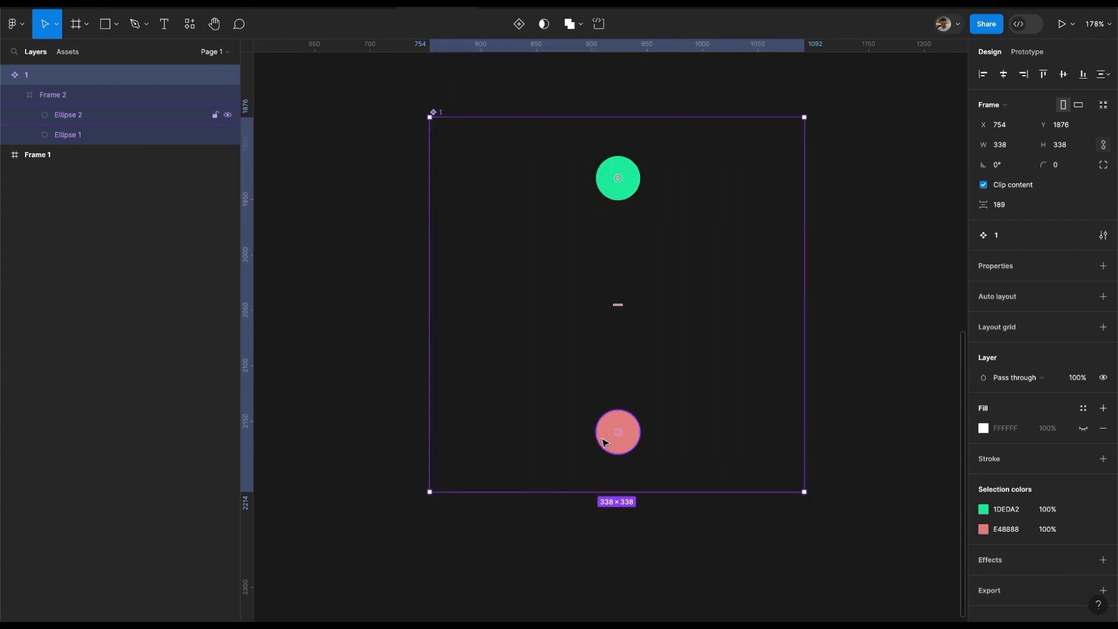
{"action": "left_click", "coordinate": [602, 441], "text": "super"}
{"action": "left_click", "coordinate": [619, 197], "text": "shift"}
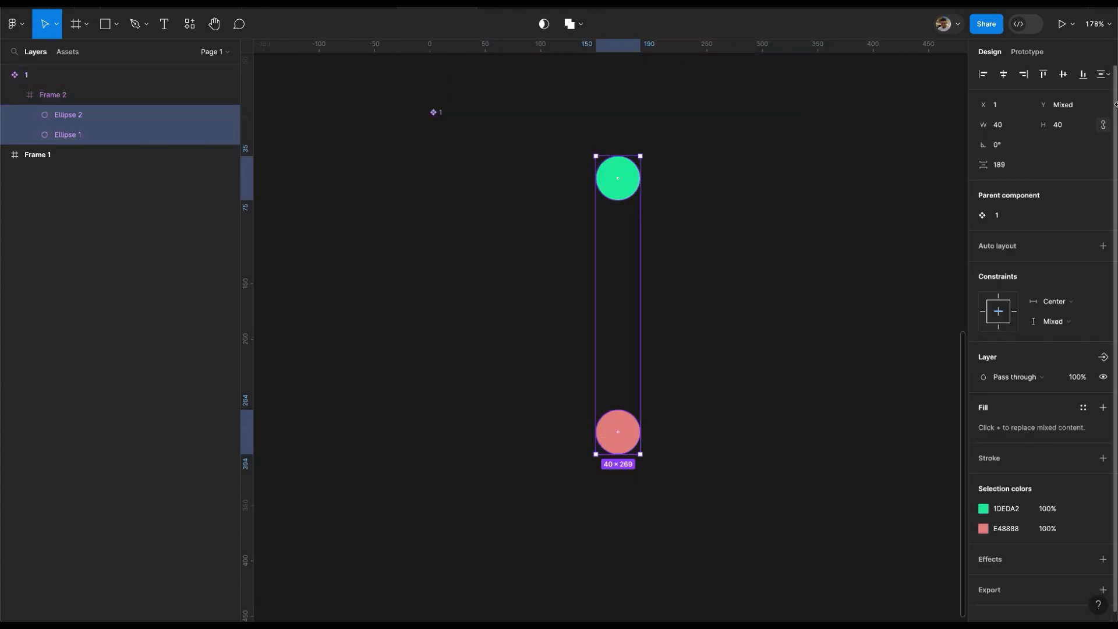
{"action": "left_click", "coordinate": [1063, 74]}
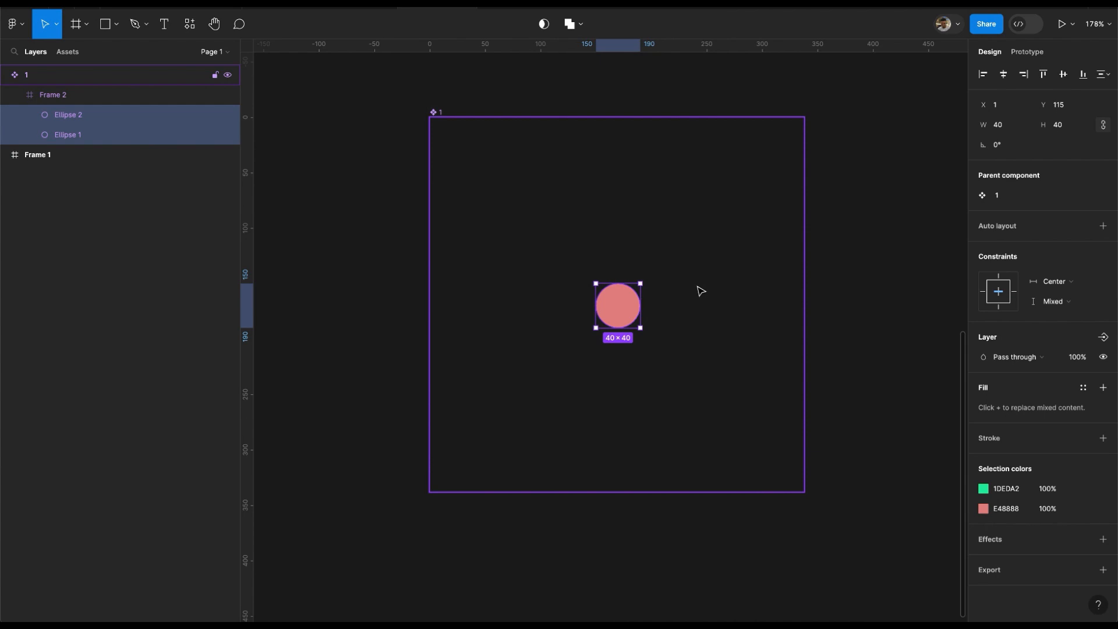
Add a second variant to the component with the stacked circles
{"action": "left_click", "coordinate": [552, 175]}
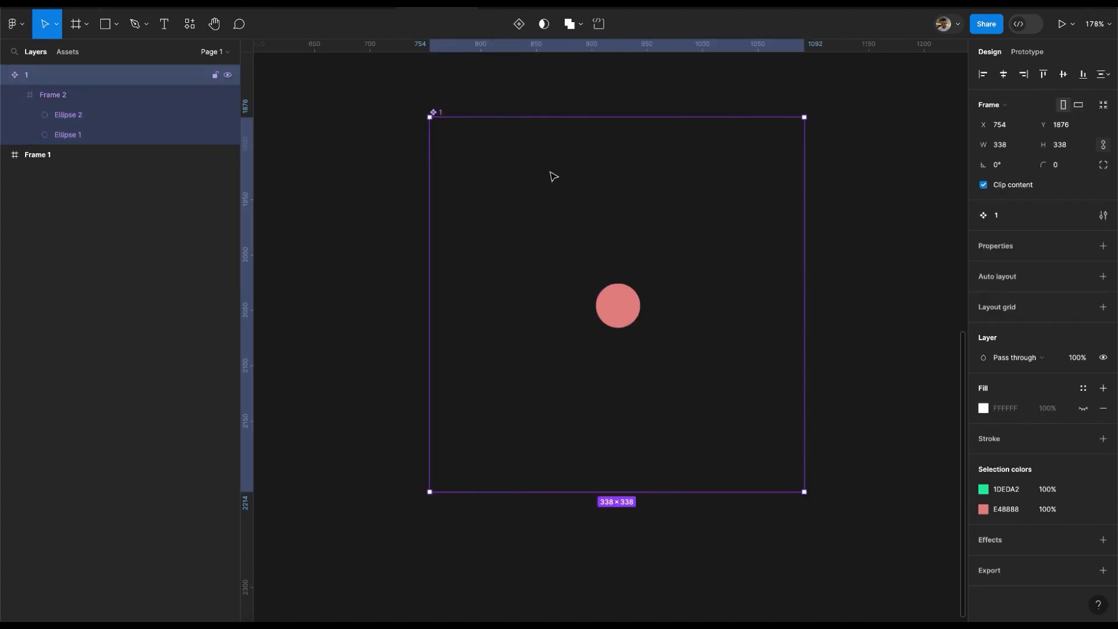
{"action": "scroll", "coordinate": [553, 176], "scroll_direction": "down", "scroll_amount": 3, "text": "ctrl"}
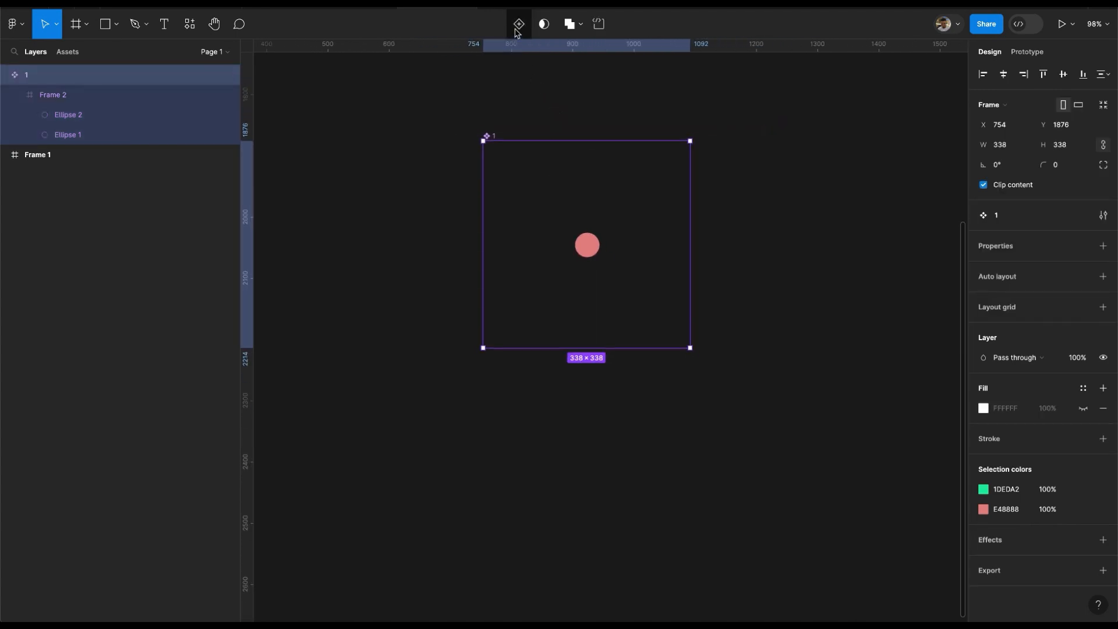
{"action": "left_click", "coordinate": [515, 32]}
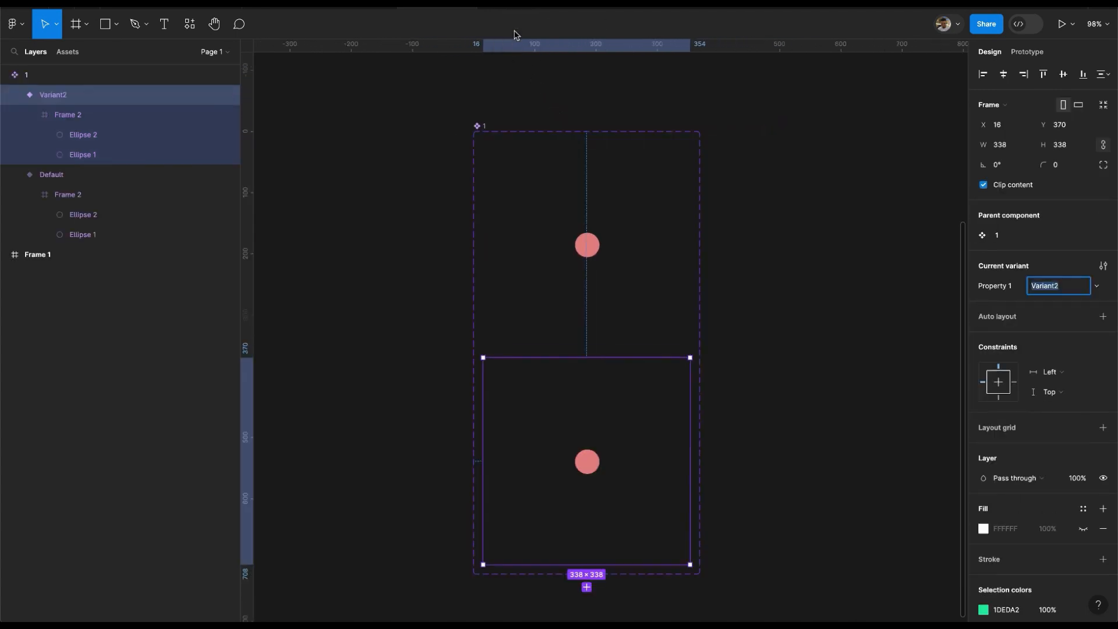
Apply horizontal auto layout to the component set with a spacing of 36 between the variants
{"action": "left_click", "coordinate": [482, 126]}
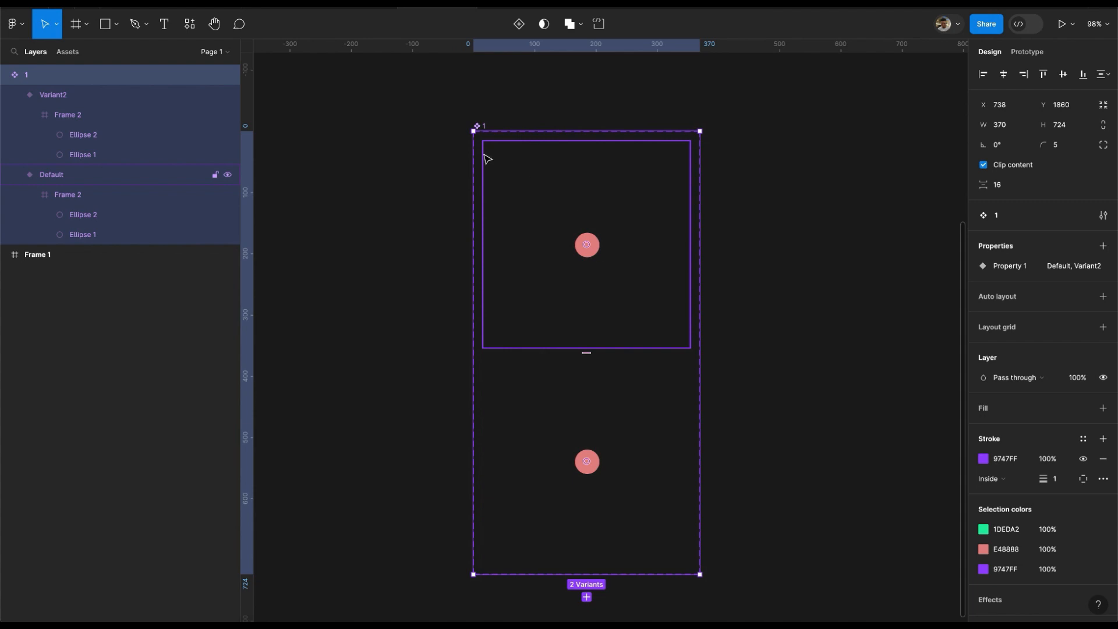
{"action": "left_click", "coordinate": [522, 115]}
{"action": "left_click", "coordinate": [487, 126]}
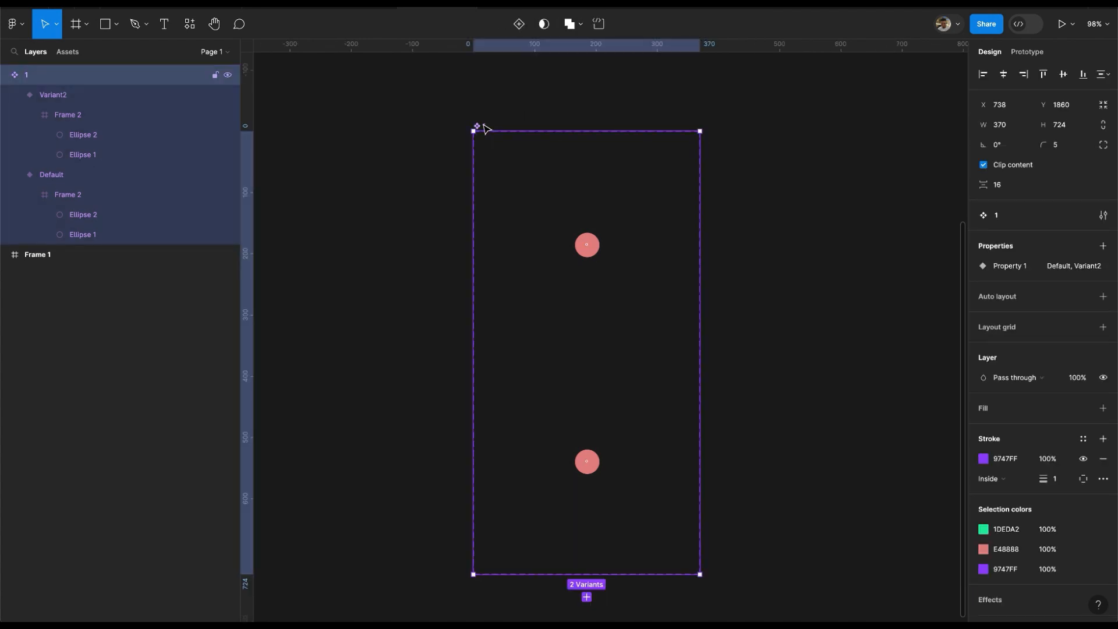
{"action": "key", "text": "shift+a"}
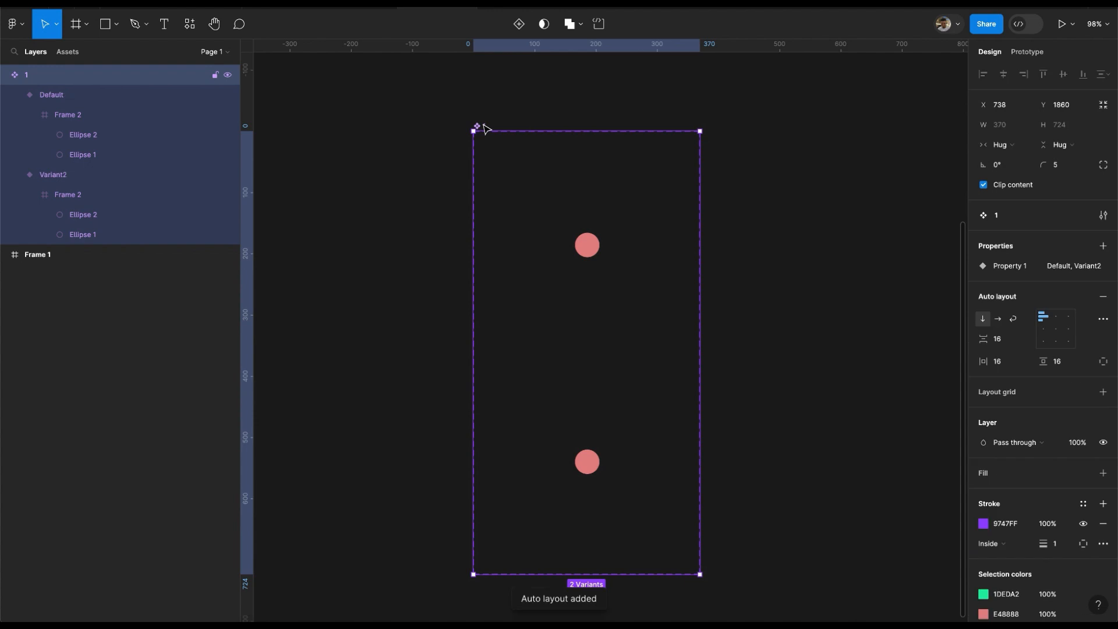
{"action": "left_click", "coordinate": [998, 319]}
{"action": "left_click_drag", "start_coordinate": [990, 342], "coordinate": [1002, 341]}
{"action": "scroll", "coordinate": [691, 353], "scroll_direction": "right", "scroll_amount": 2}
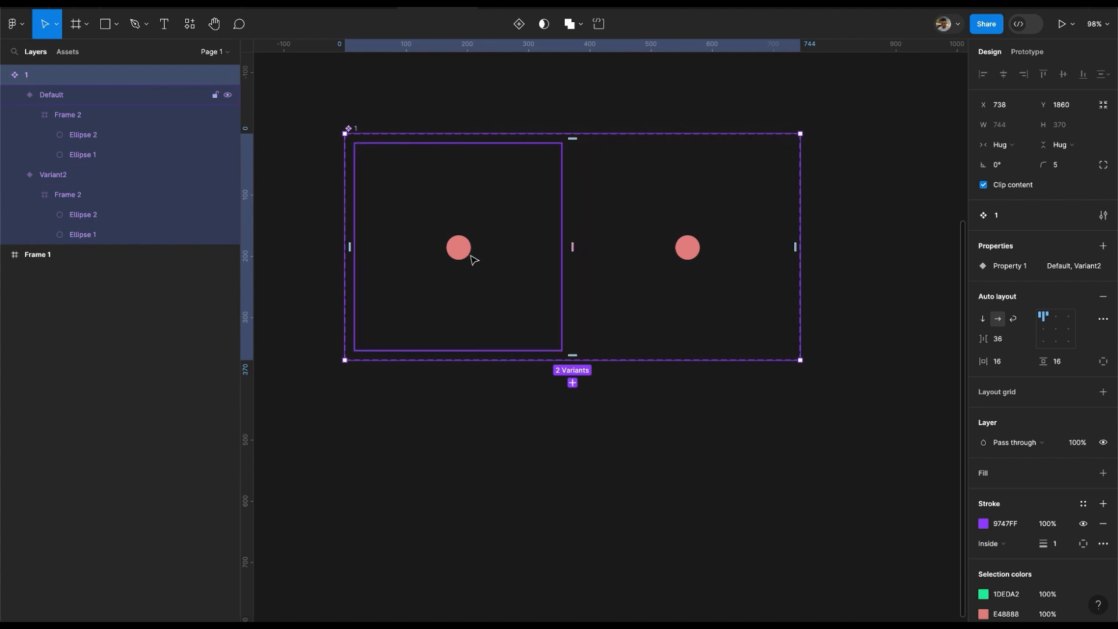
{"action": "left_click", "coordinate": [472, 257]}
{"action": "left_click", "coordinate": [472, 256]}
{"action": "left_click", "coordinate": [503, 190]}
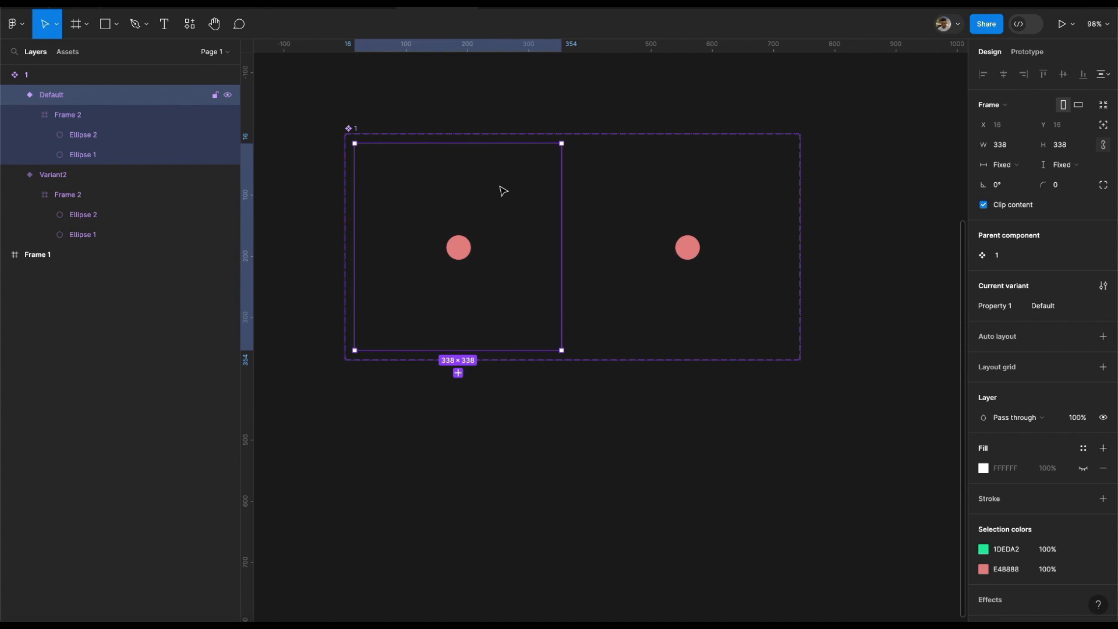
Move the coral circle in the second variant straight up by about 48 px inside its narrow frame
{"action": "left_click", "coordinate": [659, 213]}
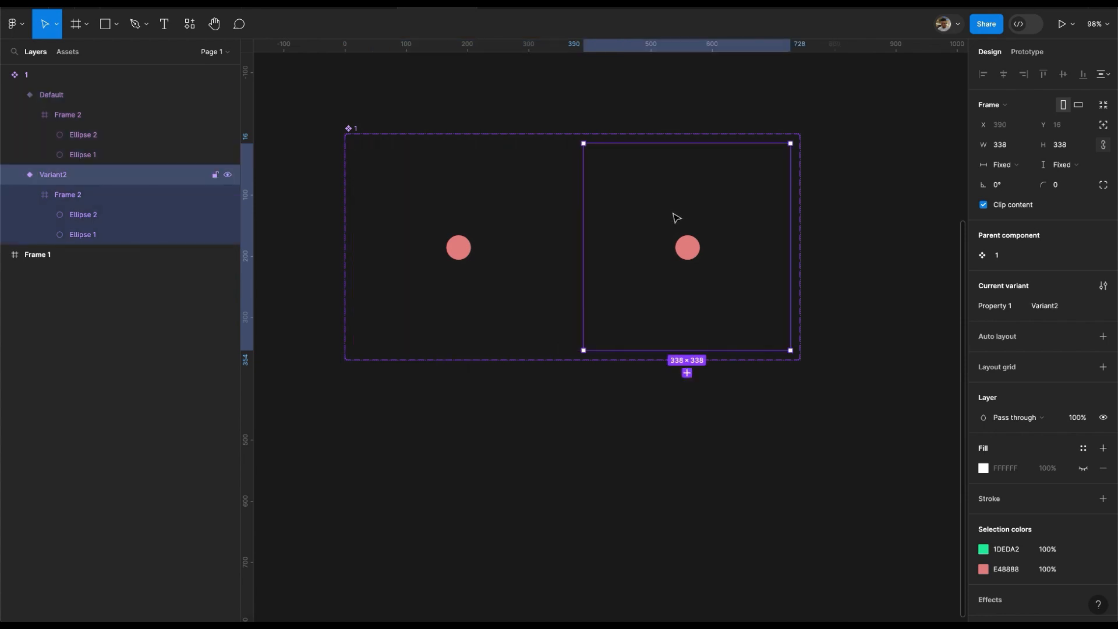
{"action": "left_click", "coordinate": [675, 218]}
{"action": "scroll", "coordinate": [686, 253], "scroll_direction": "up", "scroll_amount": 3}
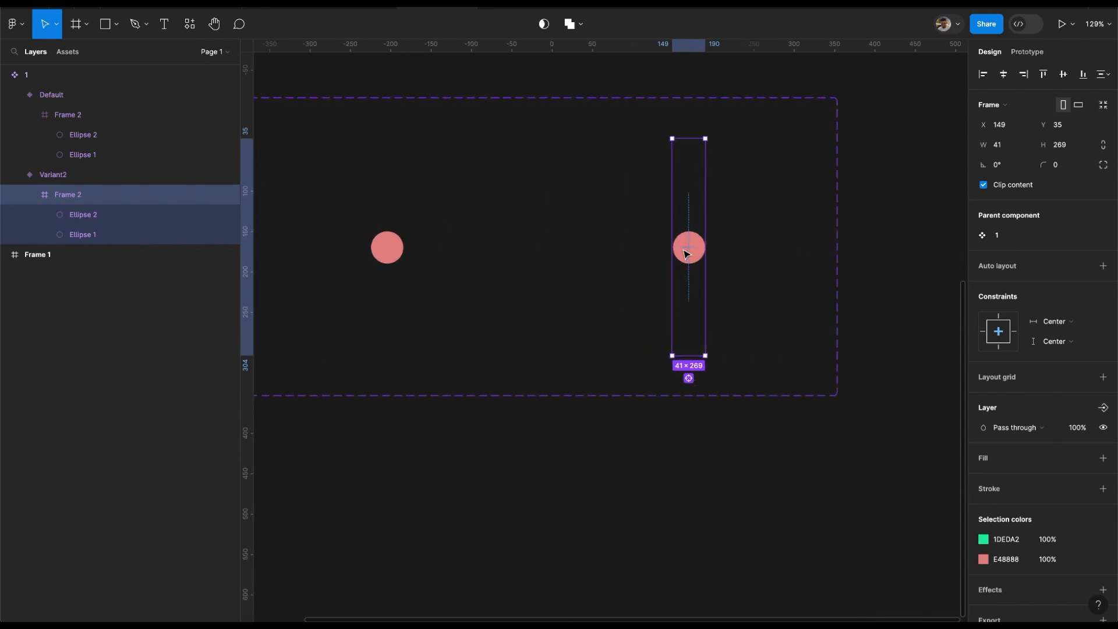
{"action": "left_click", "coordinate": [688, 261]}
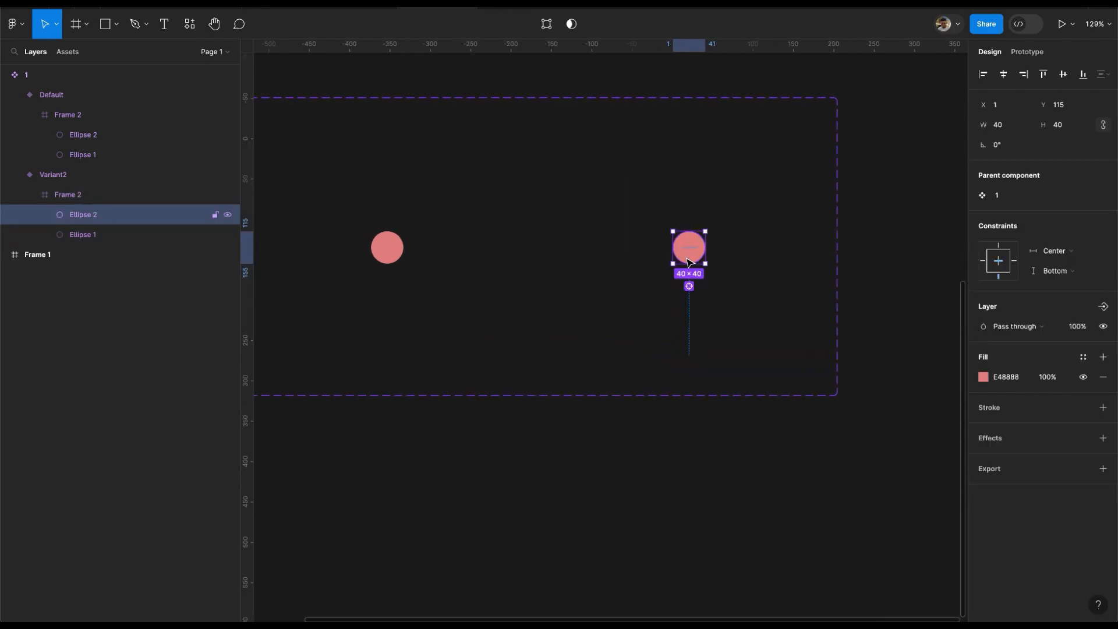
{"action": "key", "text": "shift+Up"}
{"action": "key", "text": "shift+Up"}
{"action": "key", "text": "shift+Up"}
{"action": "key", "text": "shift+Up"}
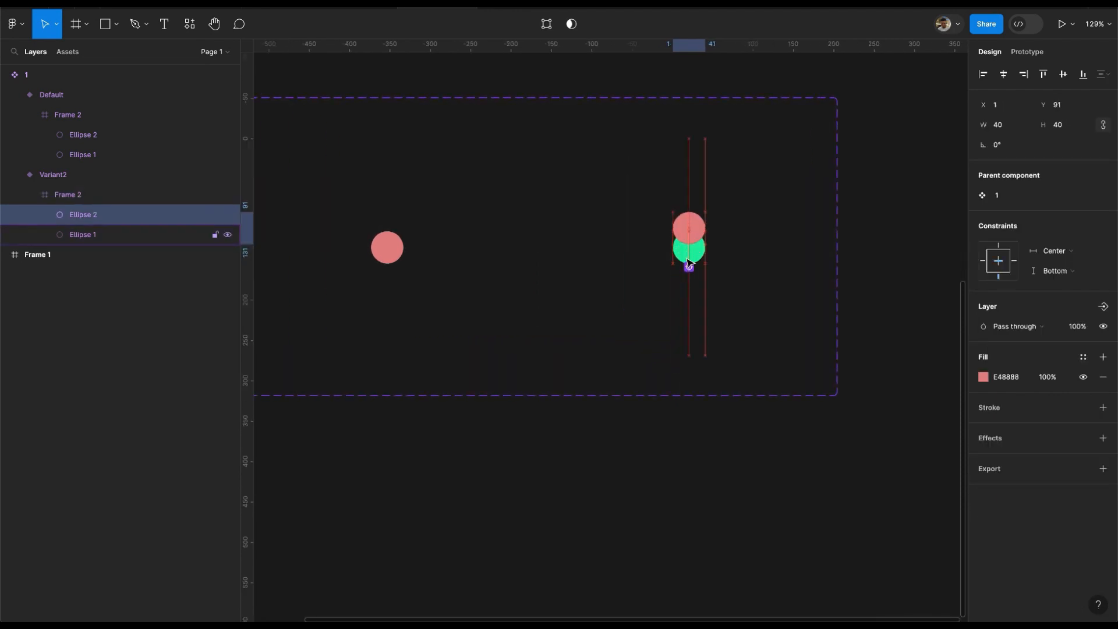
Move the green circle in the second variant straight down, leaving a 56 px gap below the coral circle
{"action": "left_click", "coordinate": [685, 261]}
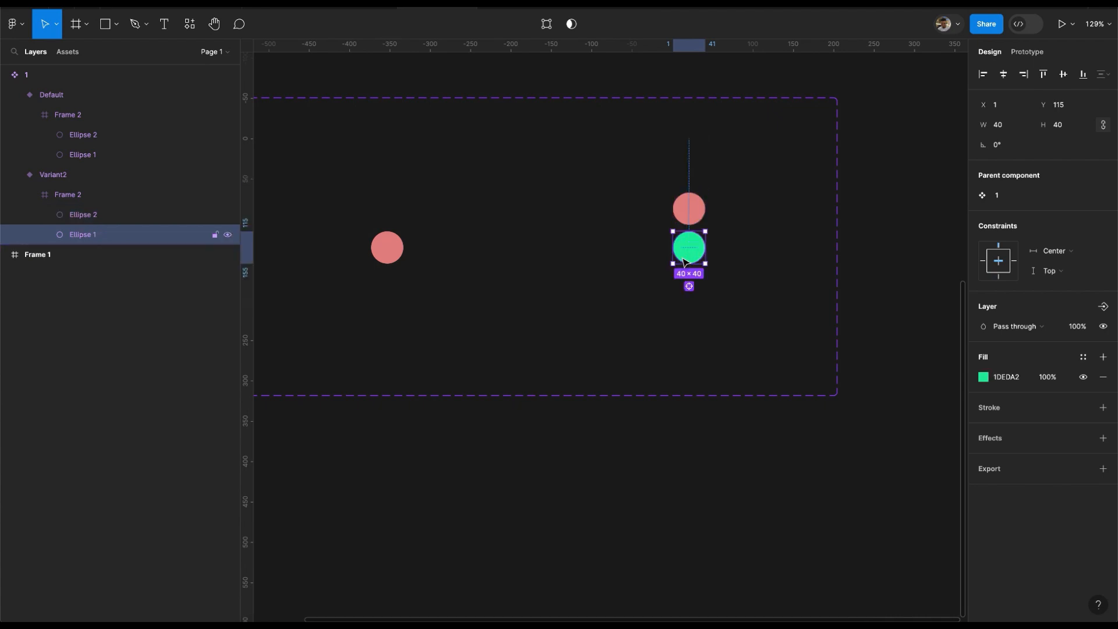
{"action": "key", "text": "shift+Down"}
{"action": "key", "text": "shift+Down"}
{"action": "key", "text": "shift+Down"}
{"action": "key", "text": "shift+Down"}
{"action": "key", "text": "shift+Down"}
{"action": "key", "text": "shift+Down"}
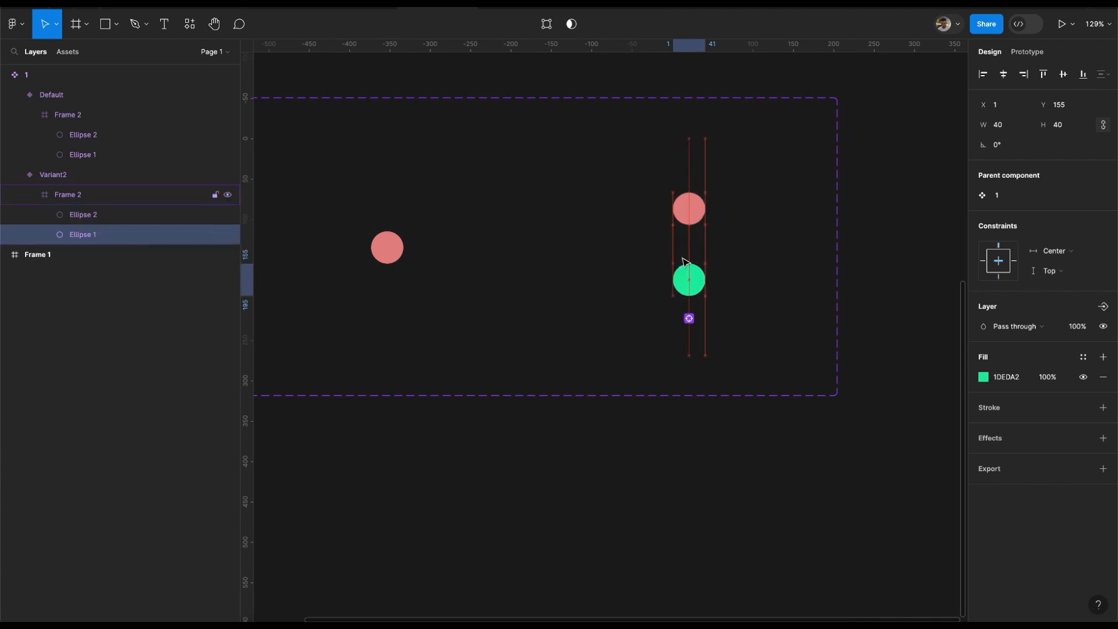
Rotate the second variant's narrow frame with both circles to -45°
{"action": "left_click", "coordinate": [691, 157]}
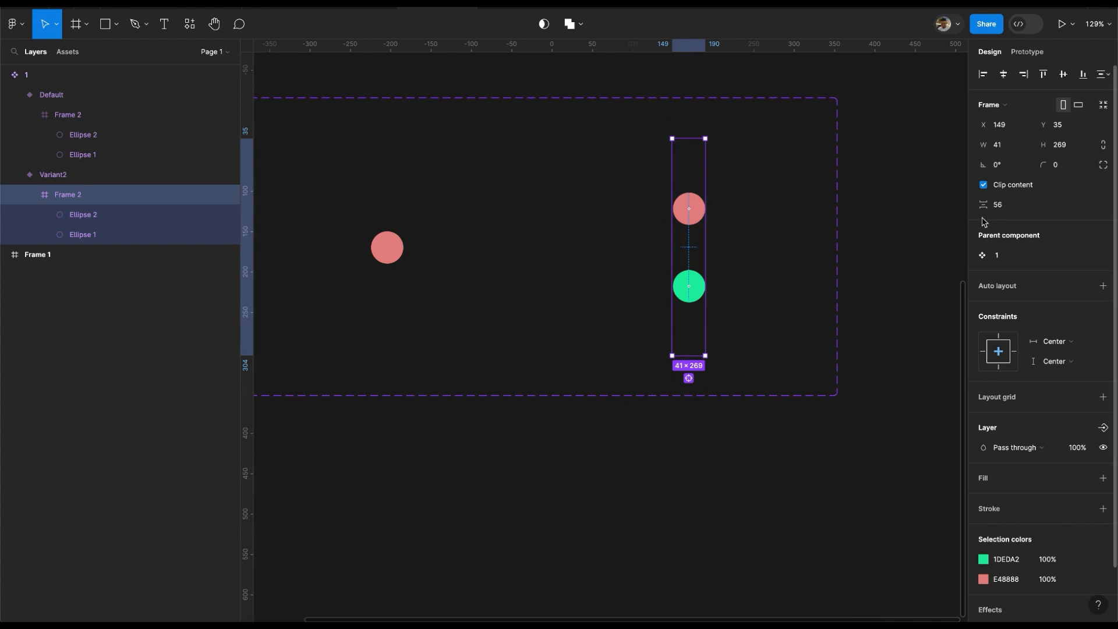
{"action": "left_click", "coordinate": [1009, 170]}
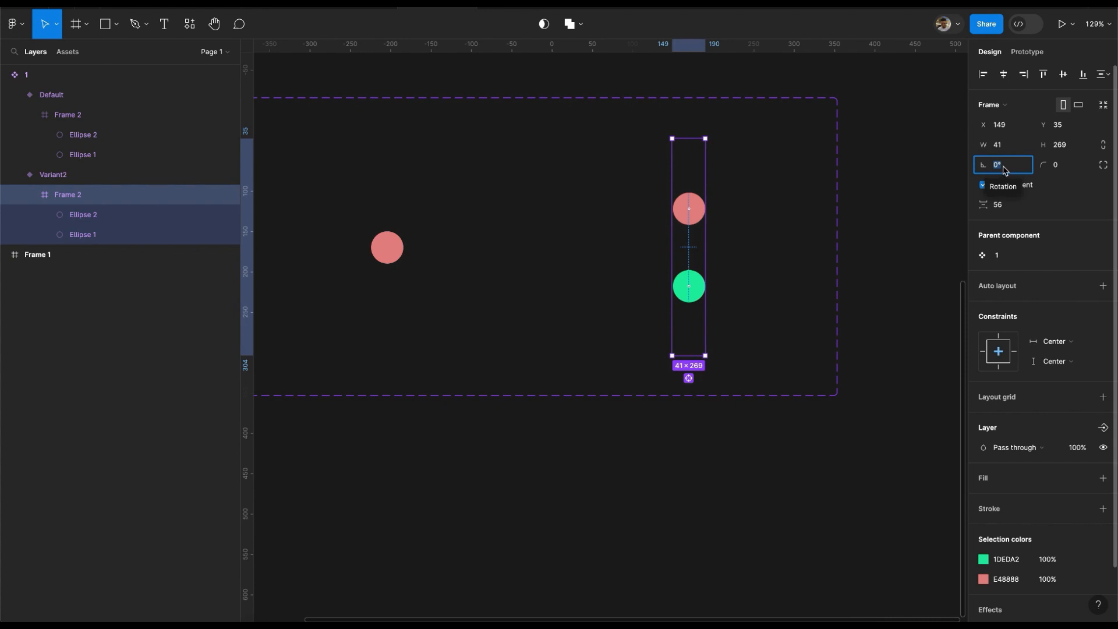
{"action": "type", "text": "-45"}
{"action": "key", "text": "Return"}
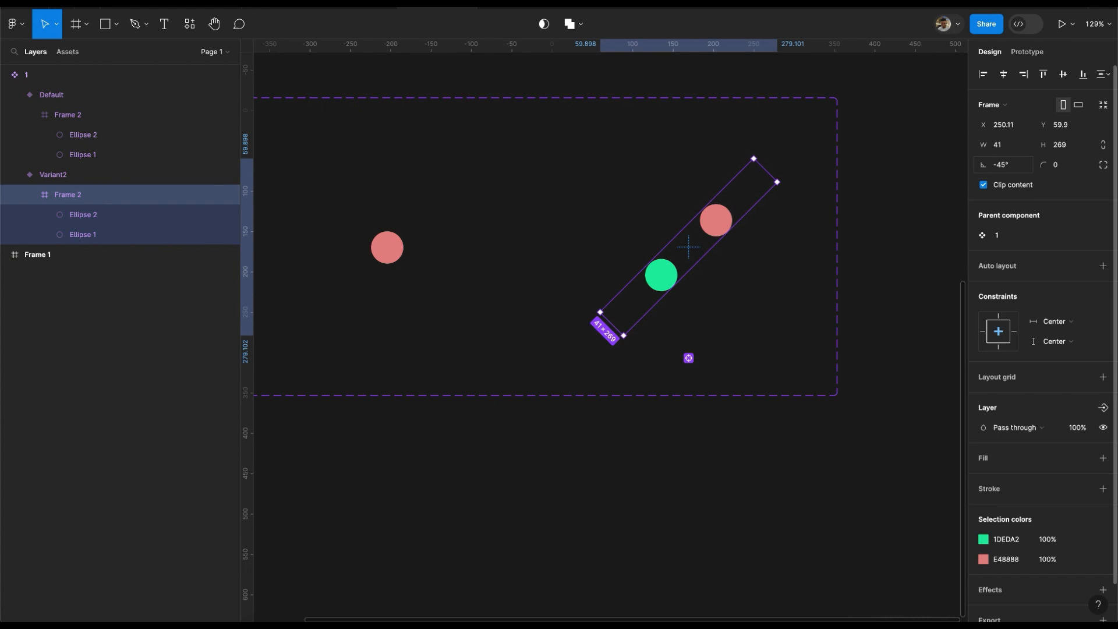
Add a third variant based on the second and rotate its narrow frame to -90°
{"action": "left_click", "coordinate": [760, 321]}
{"action": "left_click", "coordinate": [690, 405]}
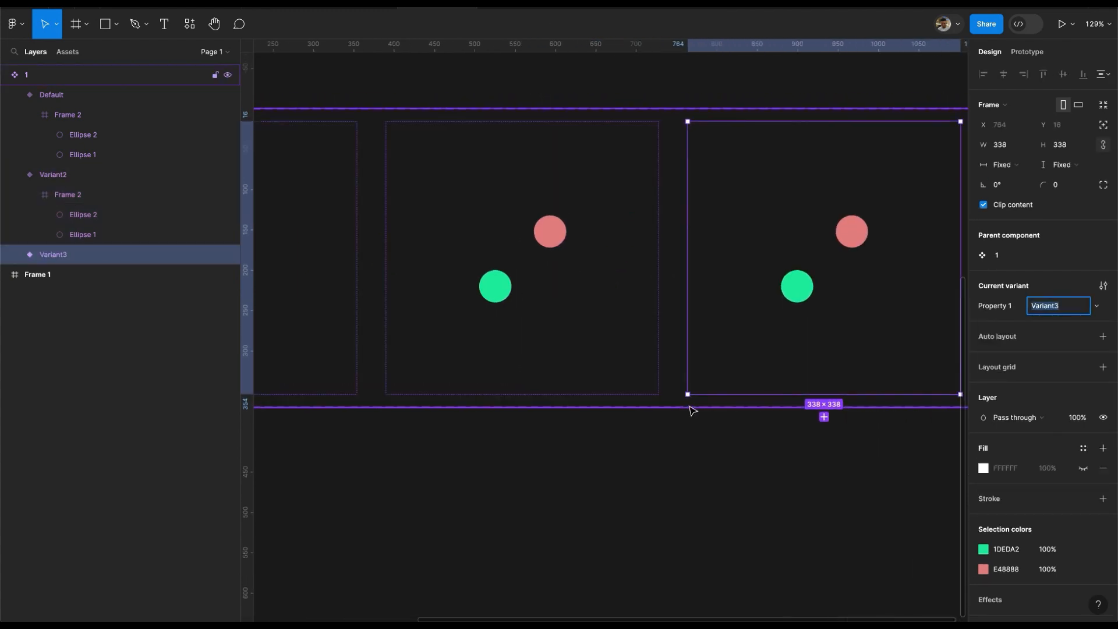
{"action": "left_click", "coordinate": [825, 288]}
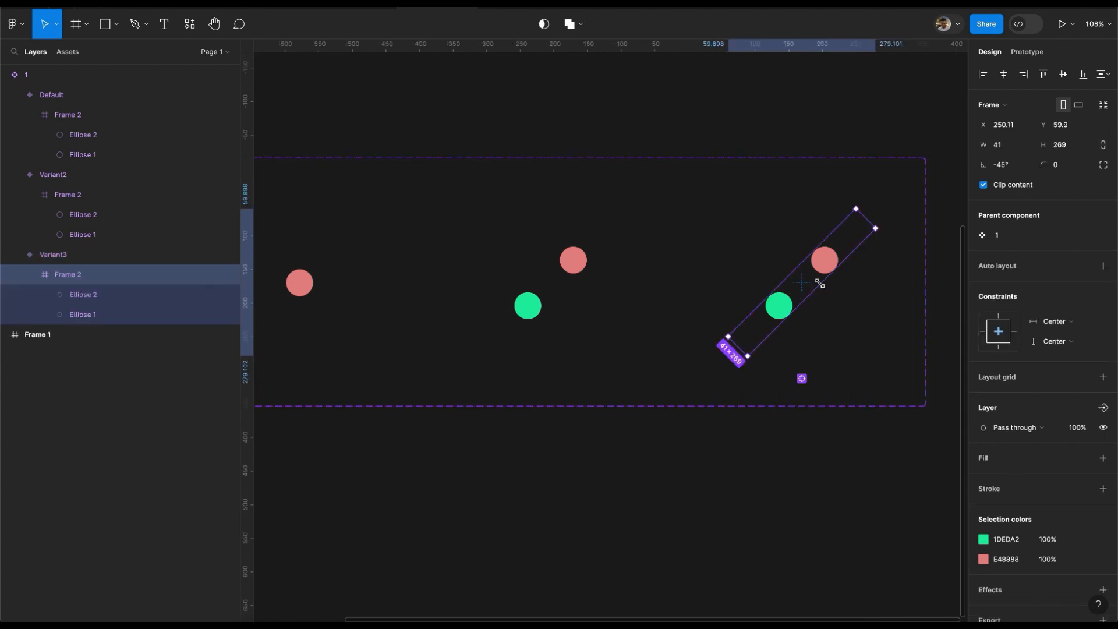
{"action": "left_click", "coordinate": [1019, 169]}
{"action": "type", "text": "-90"}
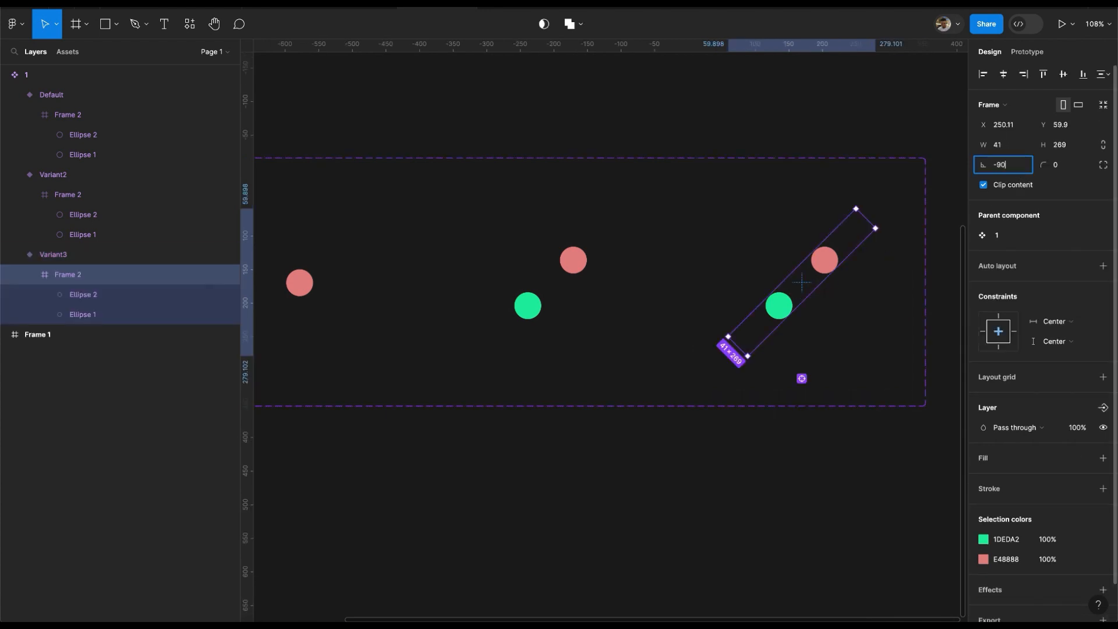
{"action": "key", "text": "Return"}
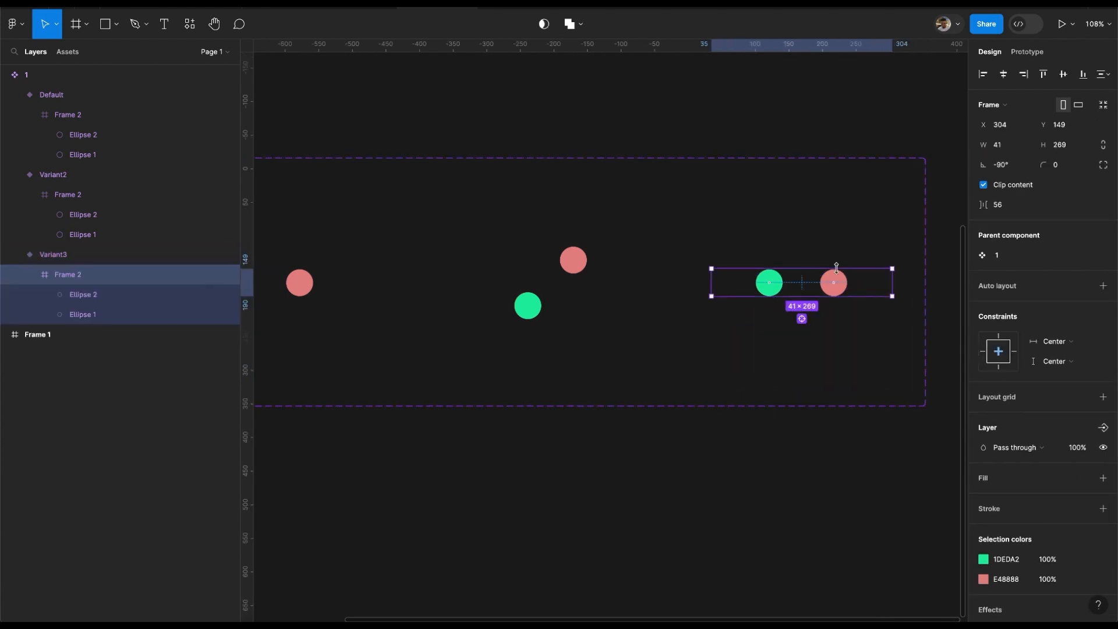
Spread the third variant's green and coral circles outward along the narrow frame to a 120 px gap
{"action": "double_click", "coordinate": [835, 290]}
{"action": "key", "text": "shift+Right"}
{"action": "key", "text": "shift+Right"}
{"action": "key", "text": "shift+Right"}
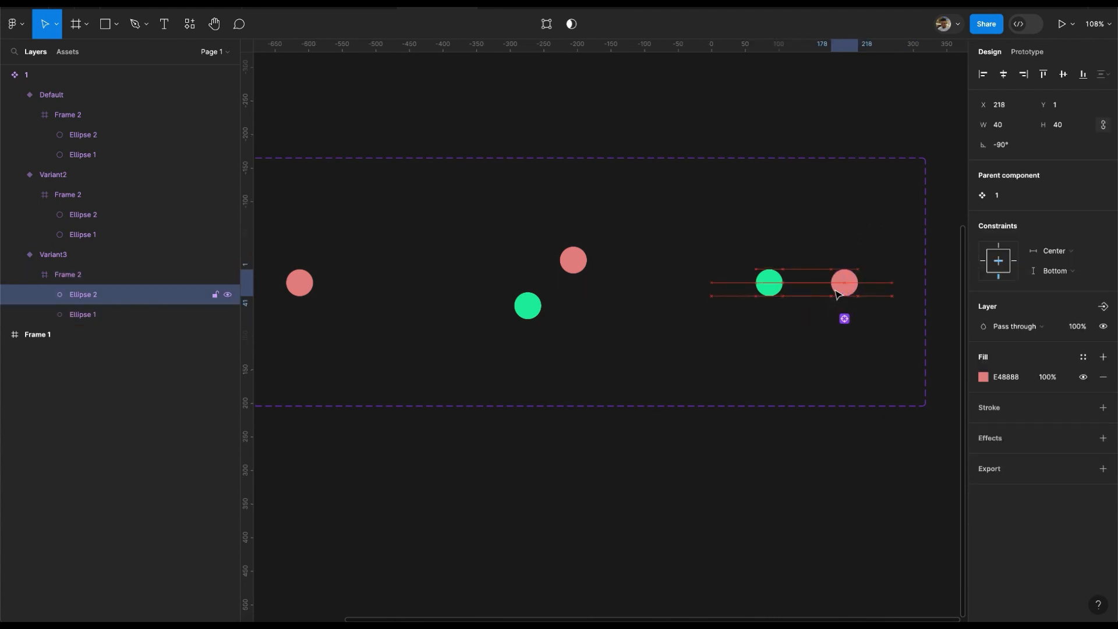
{"action": "left_click", "coordinate": [776, 283]}
{"action": "left_click_drag", "start_coordinate": [776, 283], "coordinate": [756, 277]}
{"action": "left_click_drag", "start_coordinate": [849, 290], "coordinate": [857, 293]}
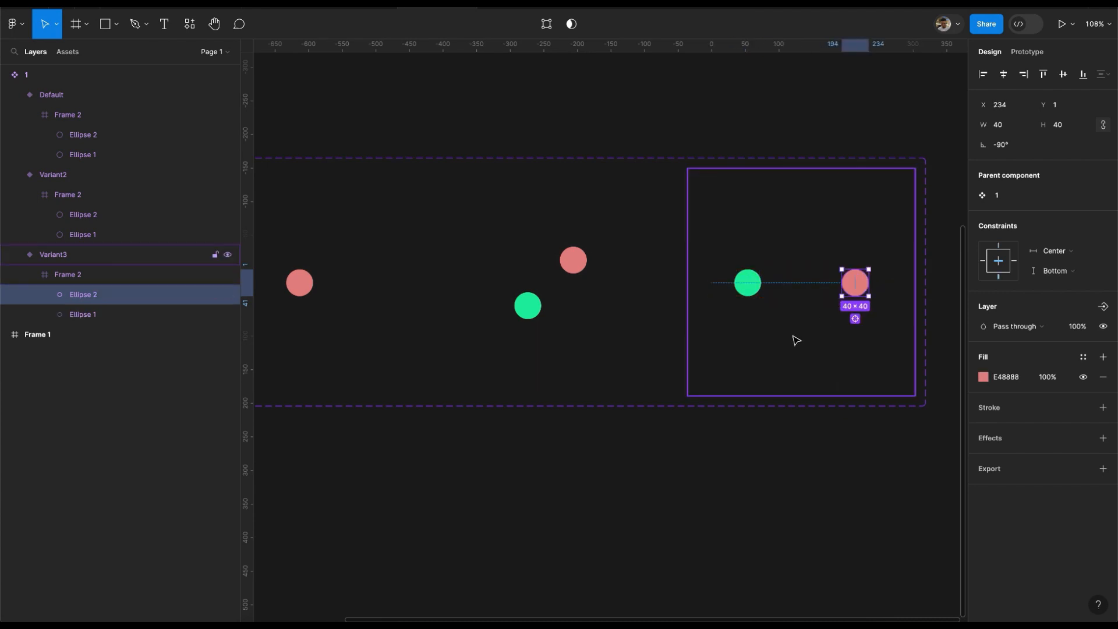
Add a fourth variant based on the third one
{"action": "left_click", "coordinate": [796, 338]}
{"action": "scroll", "coordinate": [796, 337], "scroll_direction": "down", "scroll_amount": 5}
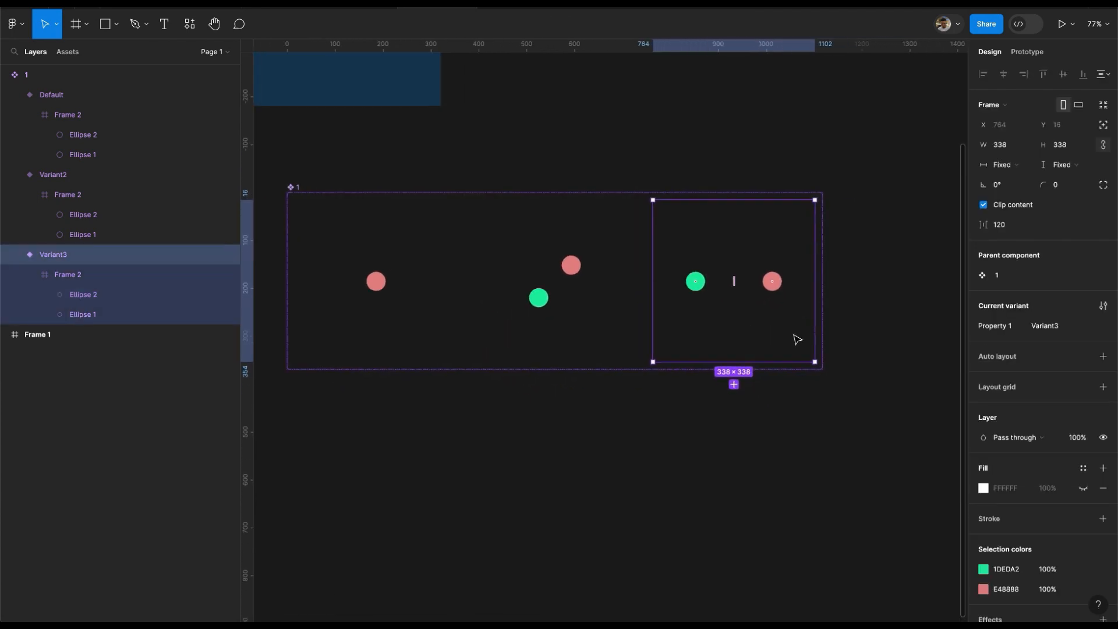
{"action": "left_click", "coordinate": [721, 380]}
{"action": "scroll", "coordinate": [725, 385], "scroll_direction": "right", "scroll_amount": 3}
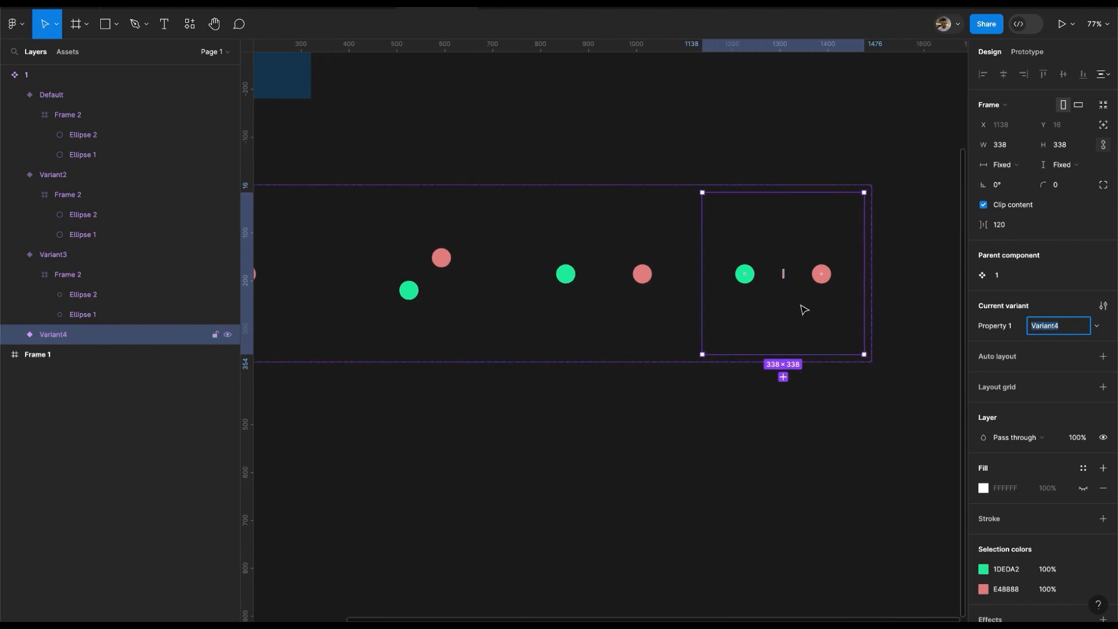
{"action": "scroll", "coordinate": [802, 309], "scroll_direction": "right", "scroll_amount": 3}
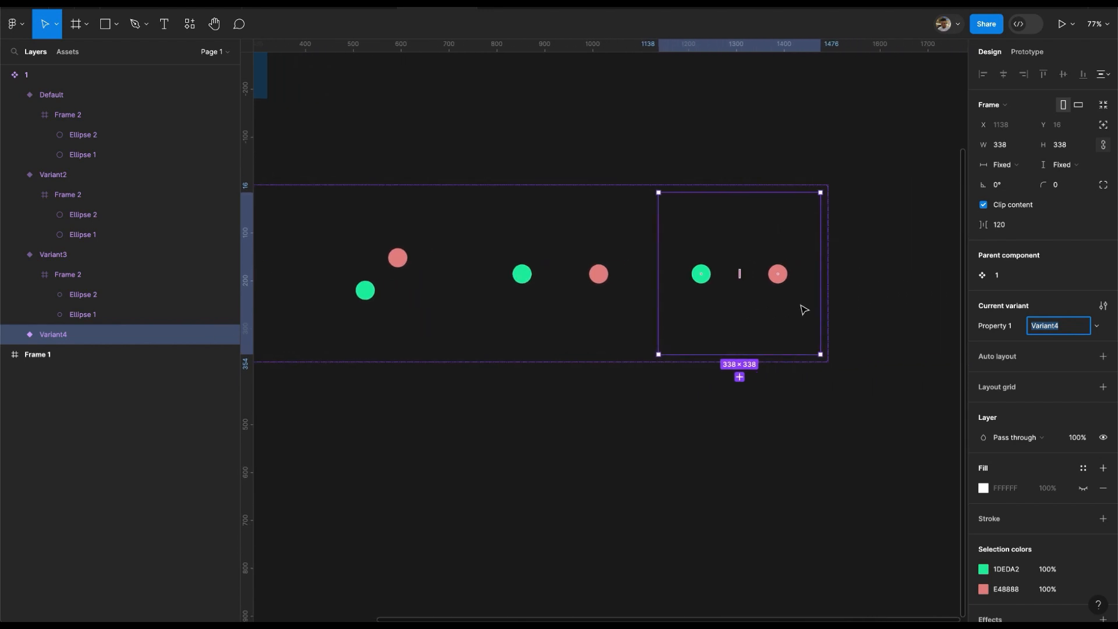
Rotate the fourth variant's narrow frame with both circles to -135°
{"action": "left_click", "coordinate": [730, 284]}
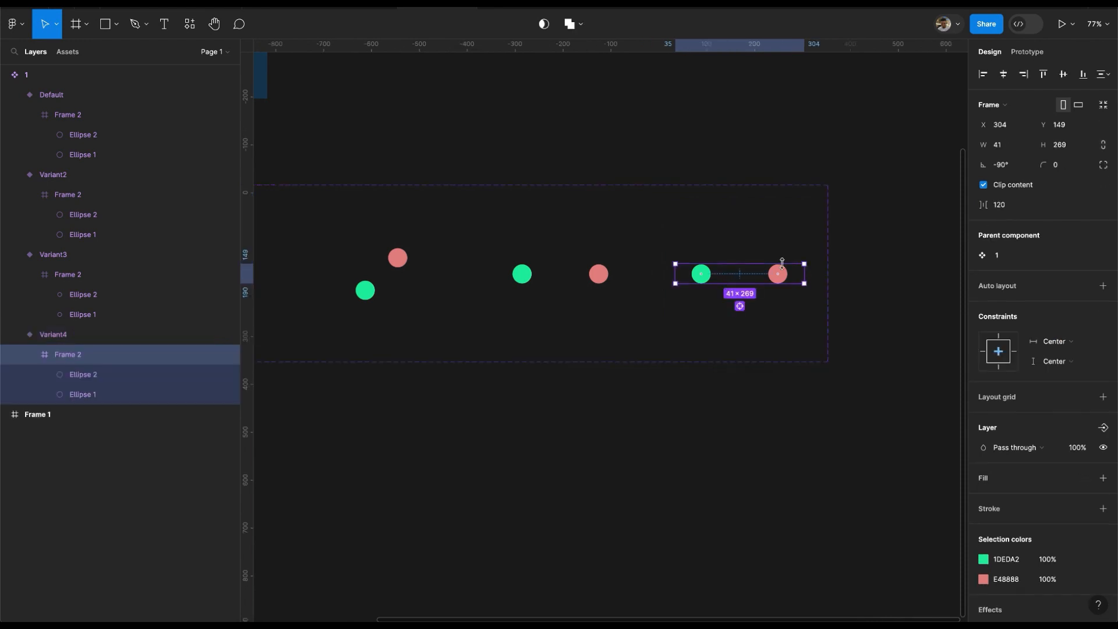
{"action": "left_click", "coordinate": [1002, 165]}
{"action": "type", "text": "-"}
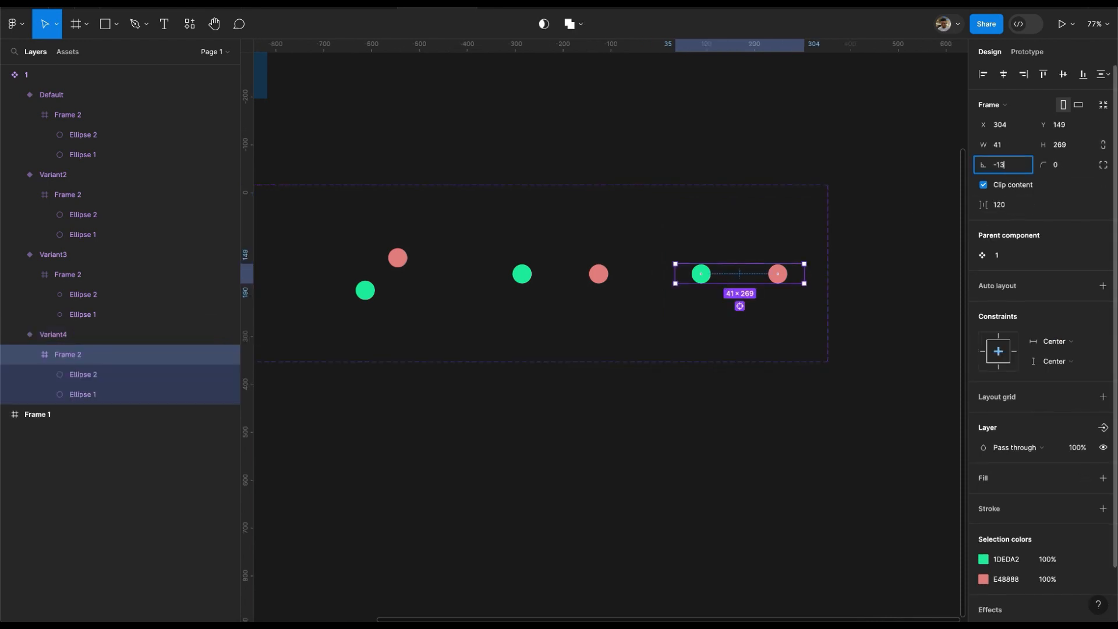
{"action": "type", "text": "135"}
{"action": "key", "text": "Return"}
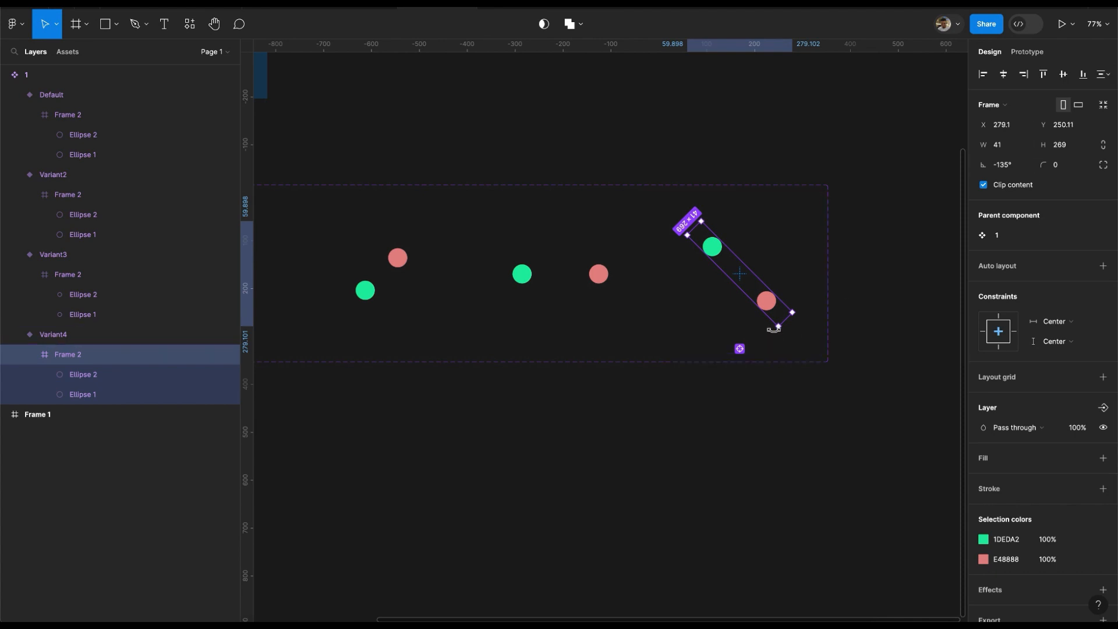
Add a fifth variant based on the fourth and rotate its narrow frame to 180°
{"action": "left_click", "coordinate": [739, 389]}
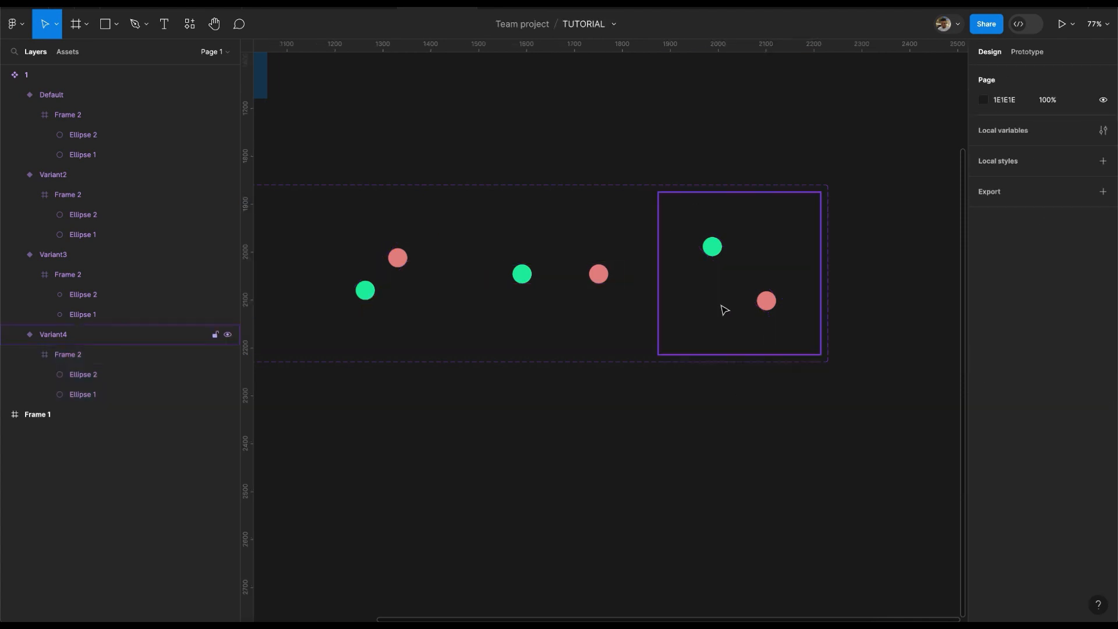
{"action": "left_click", "coordinate": [724, 309]}
{"action": "left_click", "coordinate": [738, 377]}
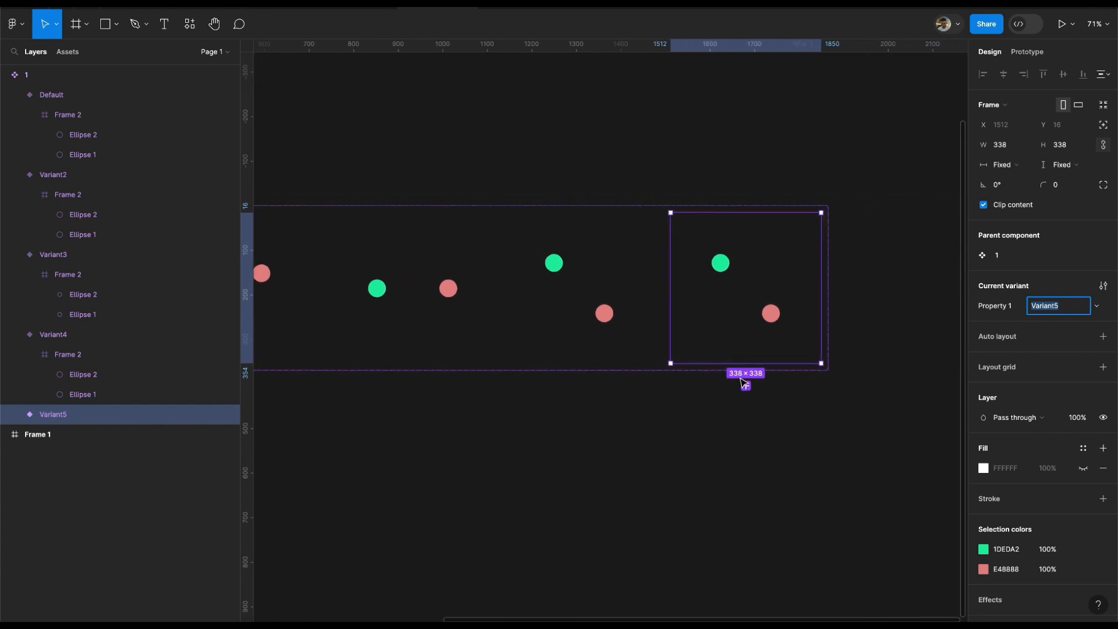
{"action": "left_click", "coordinate": [719, 307]}
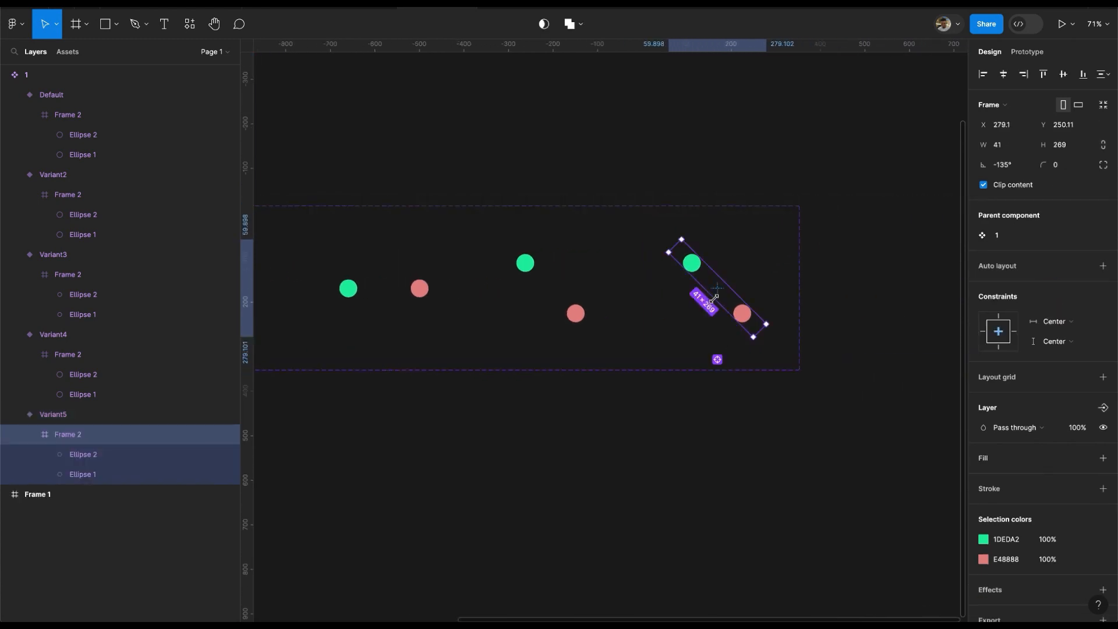
{"action": "left_click", "coordinate": [1016, 166]}
{"action": "type", "text": "180"}
{"action": "key", "text": "Return"}
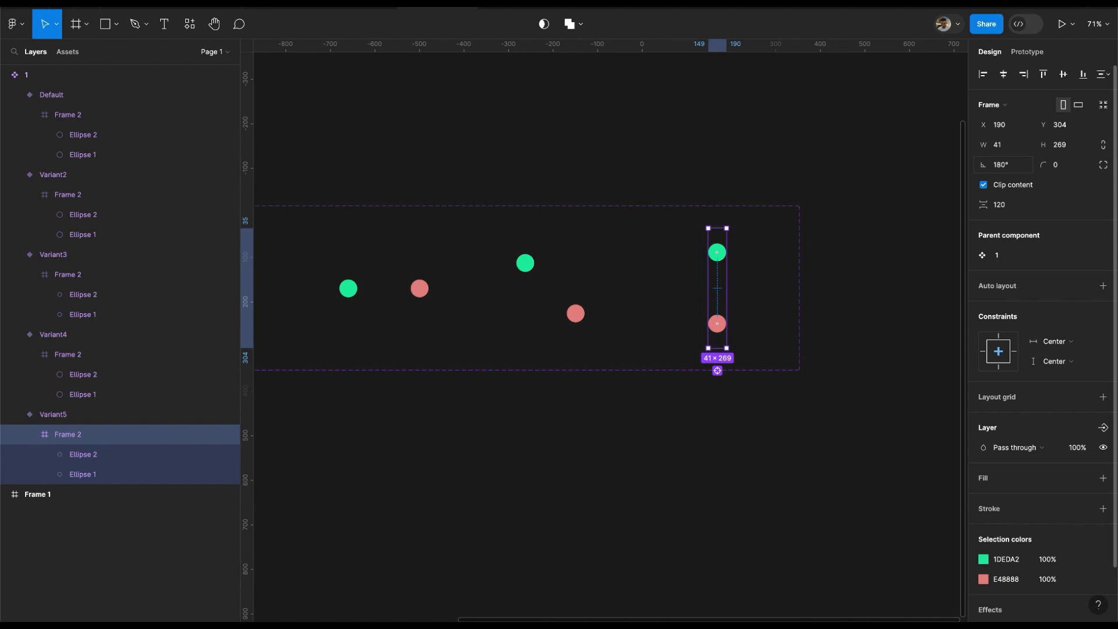
Try to nudge the fifth variant's coral circle toward the green one, to Y 186
{"action": "scroll", "coordinate": [694, 305], "scroll_direction": "left", "scroll_amount": 4}
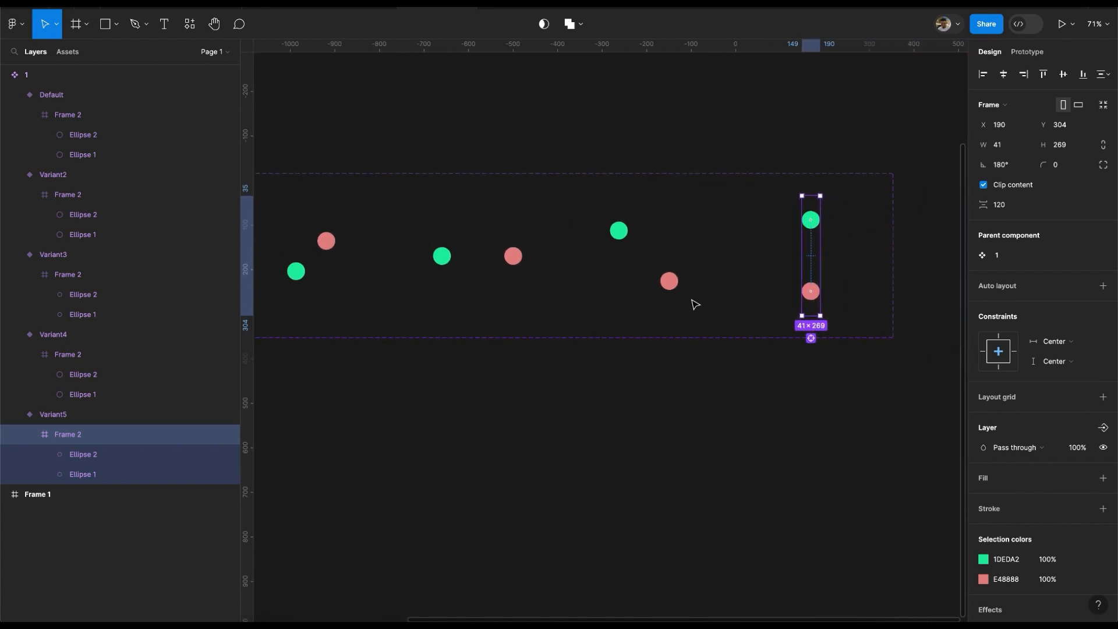
{"action": "scroll", "coordinate": [815, 304], "scroll_direction": "up", "scroll_amount": 3}
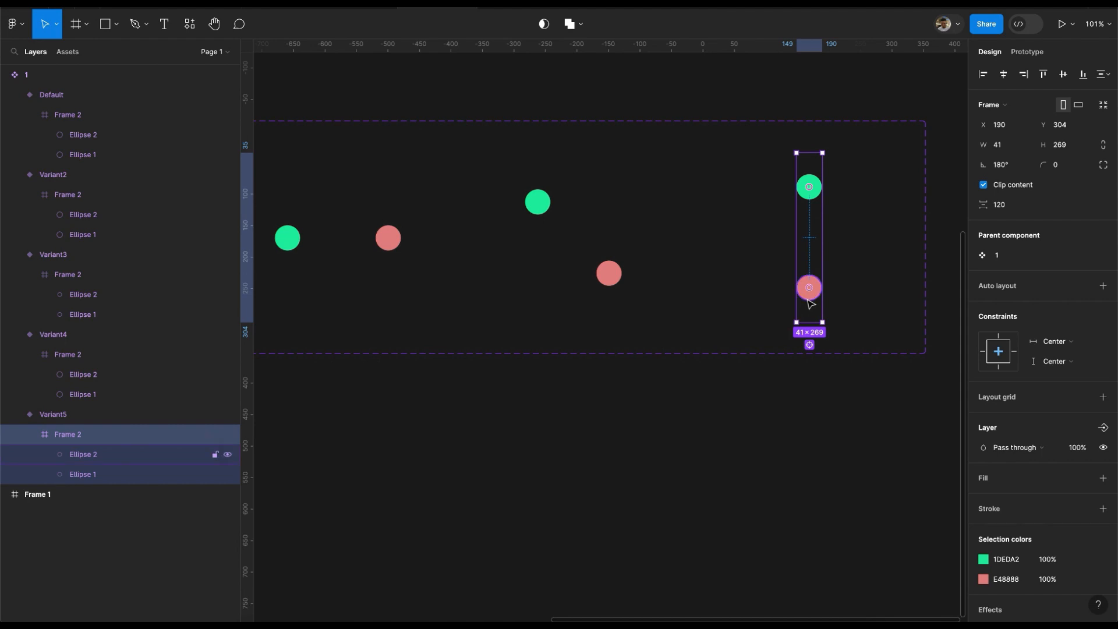
{"action": "left_click", "coordinate": [809, 287]}
{"action": "scroll", "coordinate": [810, 304], "scroll_direction": "left", "scroll_amount": 10}
{"action": "scroll", "coordinate": [810, 304], "scroll_direction": "right", "scroll_amount": 2}
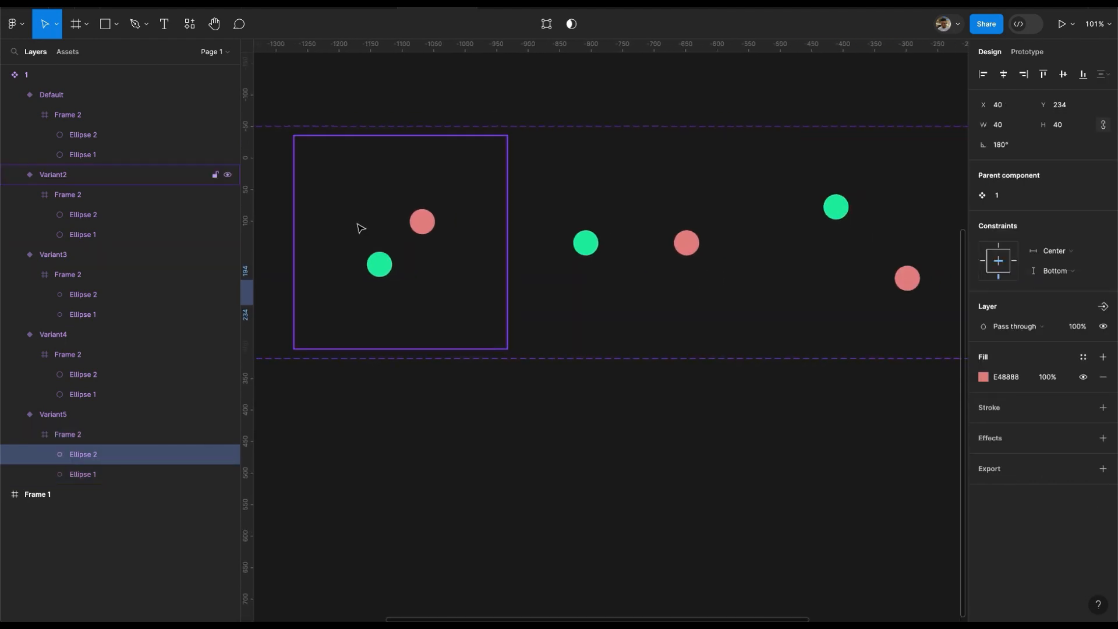
{"action": "scroll", "coordinate": [429, 231], "scroll_direction": "right", "scroll_amount": 7}
{"action": "scroll", "coordinate": [429, 231], "scroll_direction": "right", "scroll_amount": 1}
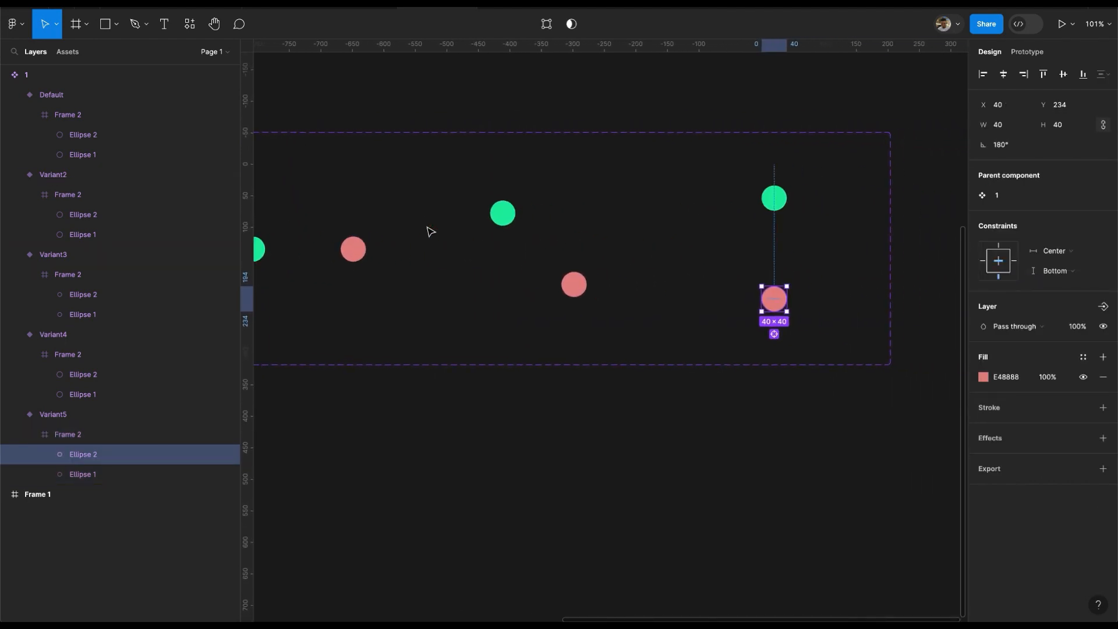
{"action": "key", "text": "Up"}
{"action": "key", "text": "Up"}
{"action": "key", "text": "Up"}
{"action": "key", "text": "Up"}
{"action": "key", "text": "Up"}
{"action": "key", "text": "Up"}
{"action": "key", "text": "Up"}
{"action": "key", "text": "Up"}
{"action": "key", "text": "Up"}
{"action": "key", "text": "Up"}
{"action": "key", "text": "Up"}
{"action": "key", "text": "Up"}
{"action": "key", "text": "Up"}
{"action": "key", "text": "Up"}
{"action": "key", "text": "Up"}
{"action": "key", "text": "Up"}
{"action": "key", "text": "Up"}
{"action": "key", "text": "Up"}
{"action": "key", "text": "Up"}
{"action": "key", "text": "Up"}
{"action": "key", "text": "Up"}
{"action": "key", "text": "Up"}
{"action": "key", "text": "Up"}
{"action": "key", "text": "Up"}
{"action": "key", "text": "Up"}
{"action": "key", "text": "Up"}
{"action": "key", "text": "Up"}
{"action": "key", "text": "Up"}
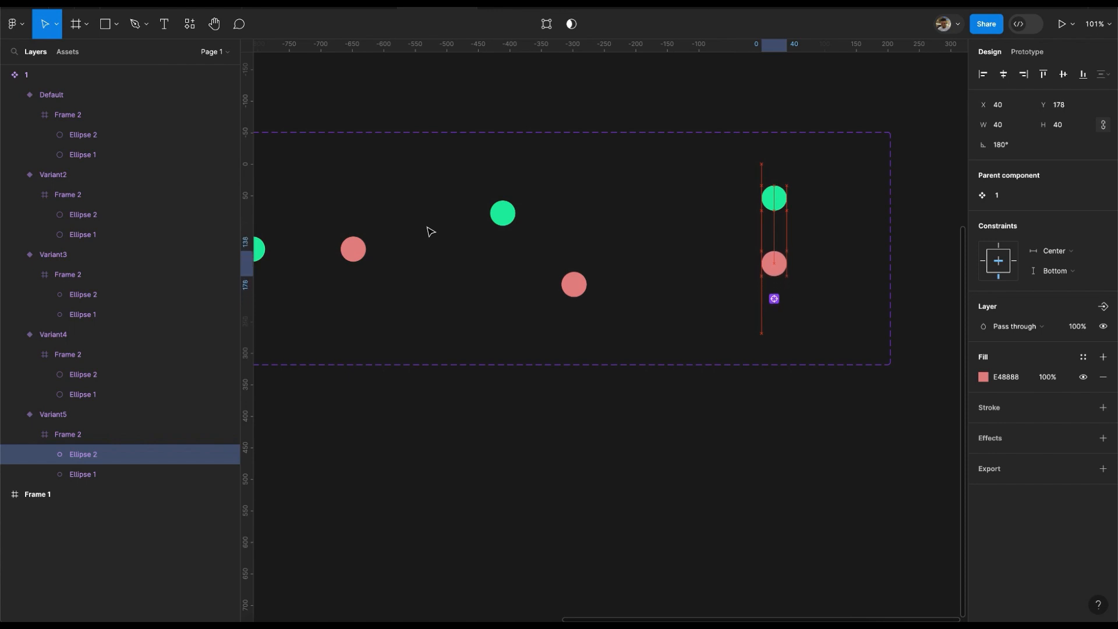
{"action": "key", "text": "Down"}
{"action": "key", "text": "Down"}
{"action": "key", "text": "Down"}
{"action": "key", "text": "Down"}
{"action": "key", "text": "Down"}
{"action": "key", "text": "Down"}
{"action": "key", "text": "Down"}
{"action": "key", "text": "Down"}
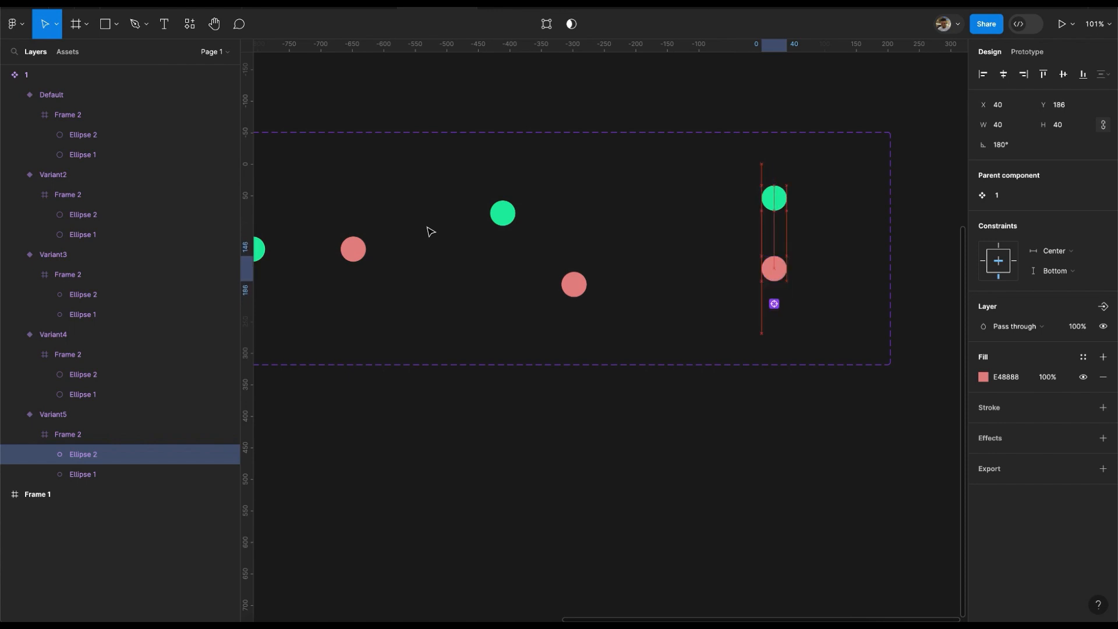
Try to nudge the fifth variant's green circle down toward the coral one
{"action": "left_click", "coordinate": [770, 201]}
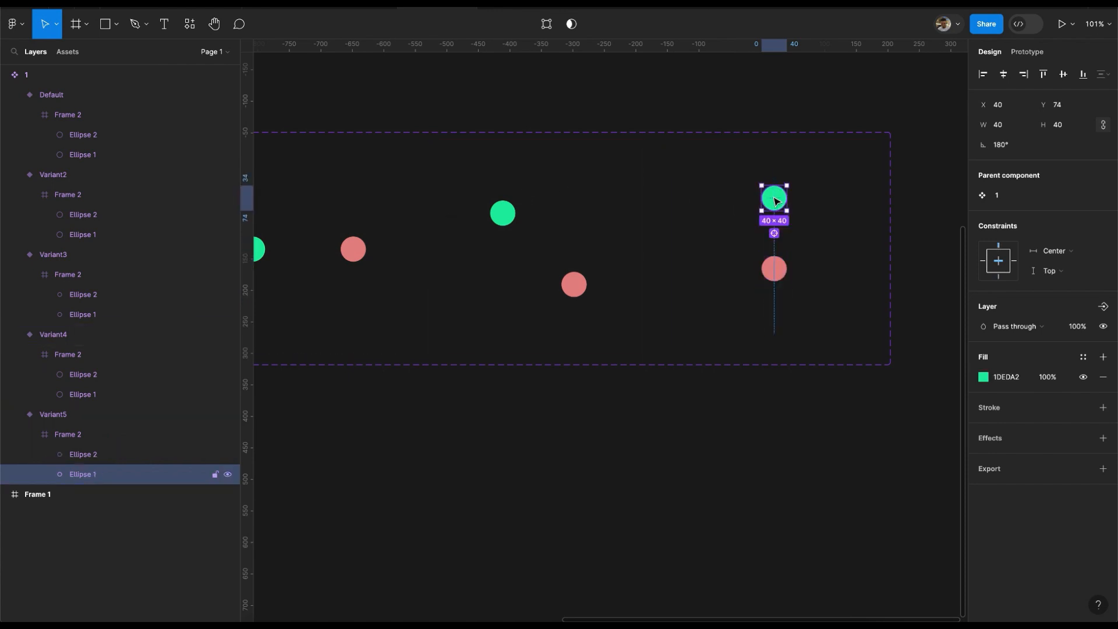
{"action": "key", "text": "shift+Down"}
{"action": "key", "text": "shift+Down"}
{"action": "key", "text": "shift+Down"}
{"action": "key", "text": "shift+Down"}
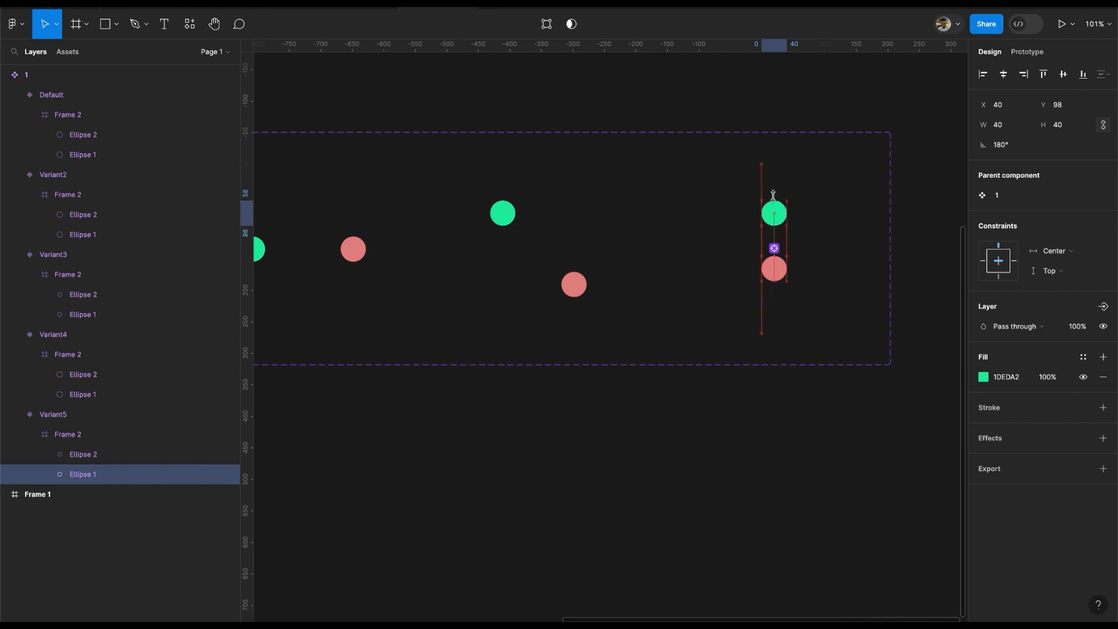
Undo the nudges of both circles in the fifth variant
{"action": "left_click", "coordinate": [773, 273]}
{"action": "key", "text": "ctrl+z"}
{"action": "key", "text": "ctrl+z"}
{"action": "key", "text": "ctrl+z"}
{"action": "key", "text": "ctrl+z"}
{"action": "key", "text": "ctrl+z"}
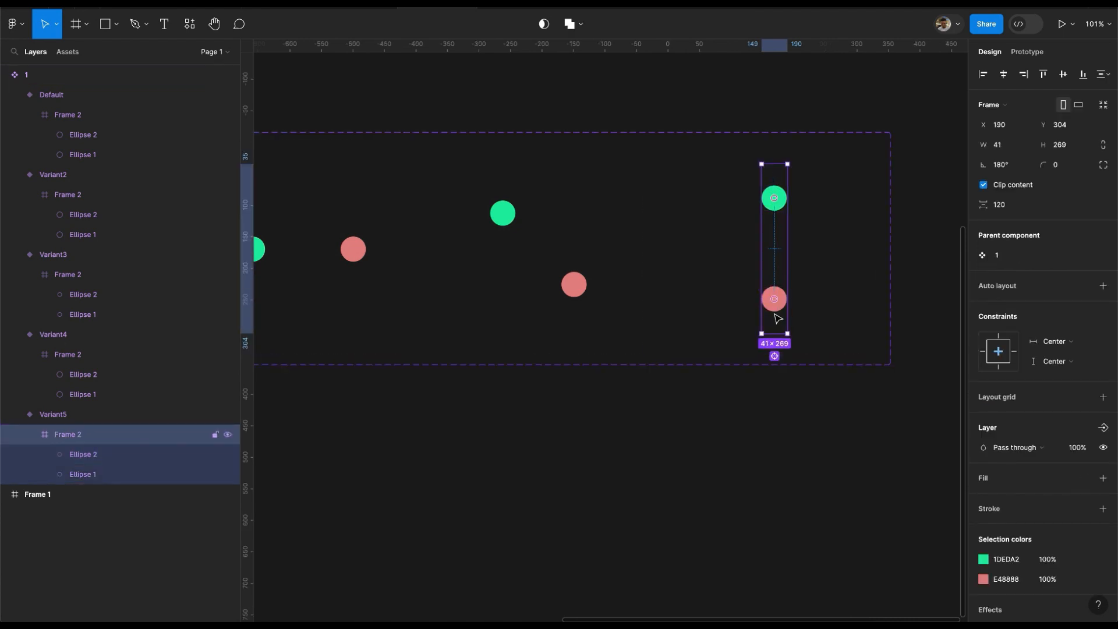
Move the fifth variant's coral circle up and its green circle down to Y 106, leaving a 56 px gap between them
{"action": "left_click", "coordinate": [779, 312]}
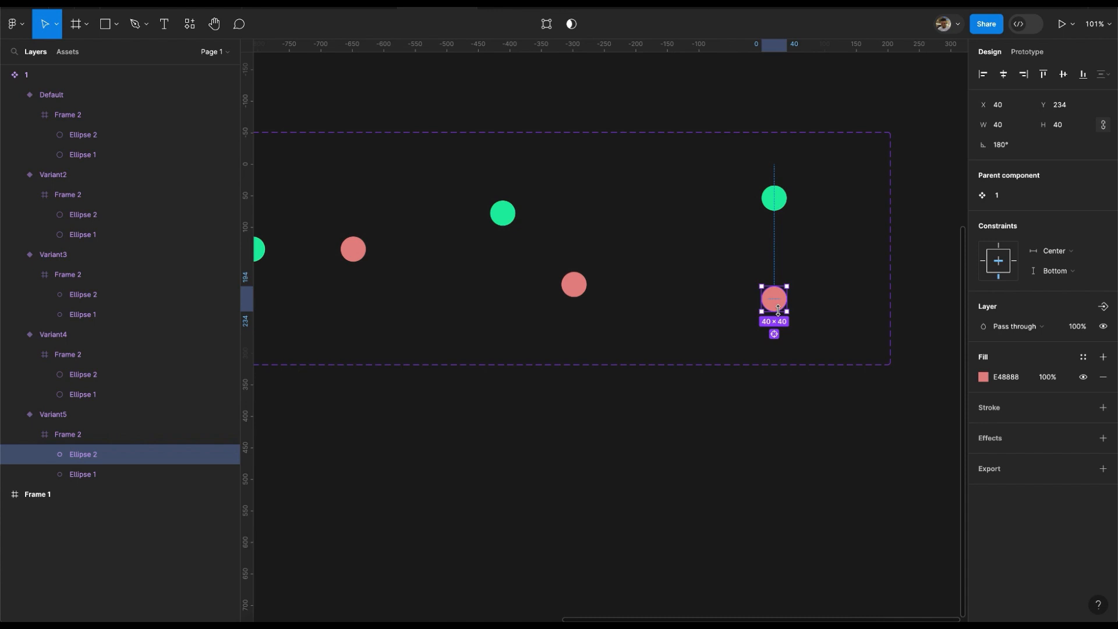
{"action": "key", "text": "shift+Up"}
{"action": "key", "text": "shift+Up"}
{"action": "key", "text": "shift+Up"}
{"action": "key", "text": "Up"}
{"action": "key", "text": "Up"}
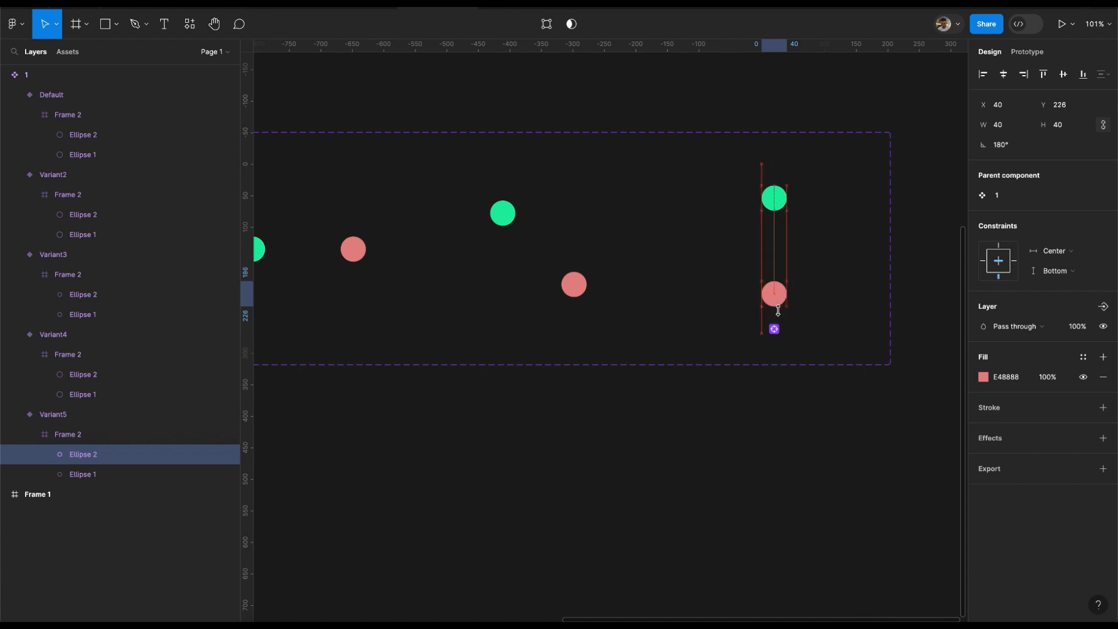
{"action": "left_click", "coordinate": [779, 209]}
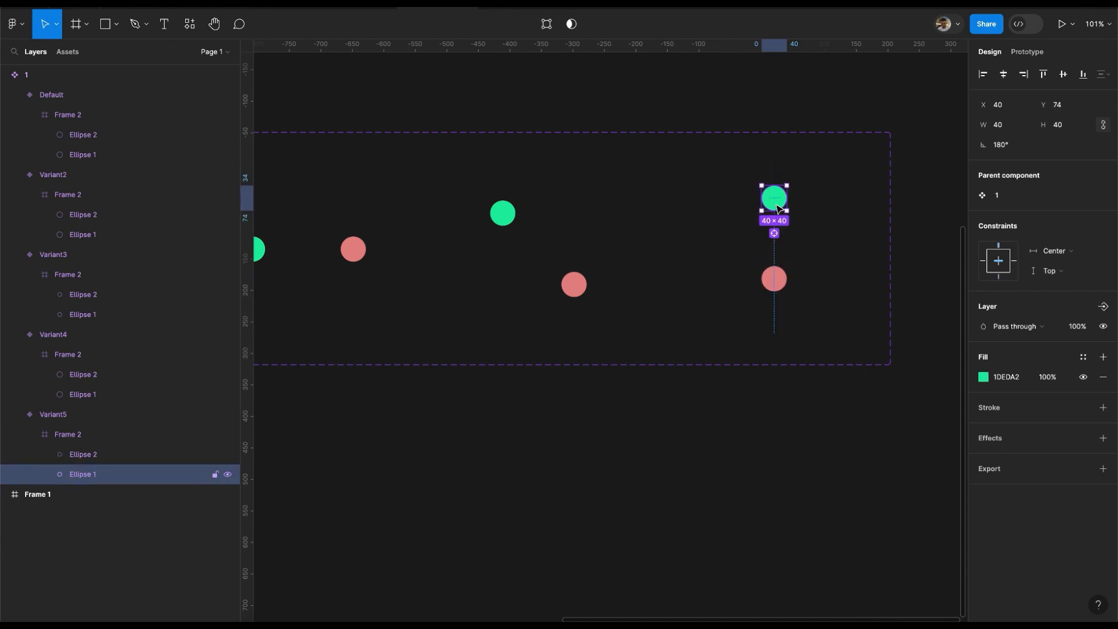
{"action": "key", "text": "shift+Down"}
{"action": "key", "text": "shift+Down"}
{"action": "key", "text": "shift+Down"}
{"action": "key", "text": "Down"}
{"action": "key", "text": "Down"}
{"action": "scroll", "coordinate": [775, 202], "scroll_direction": "down", "scroll_amount": 5}
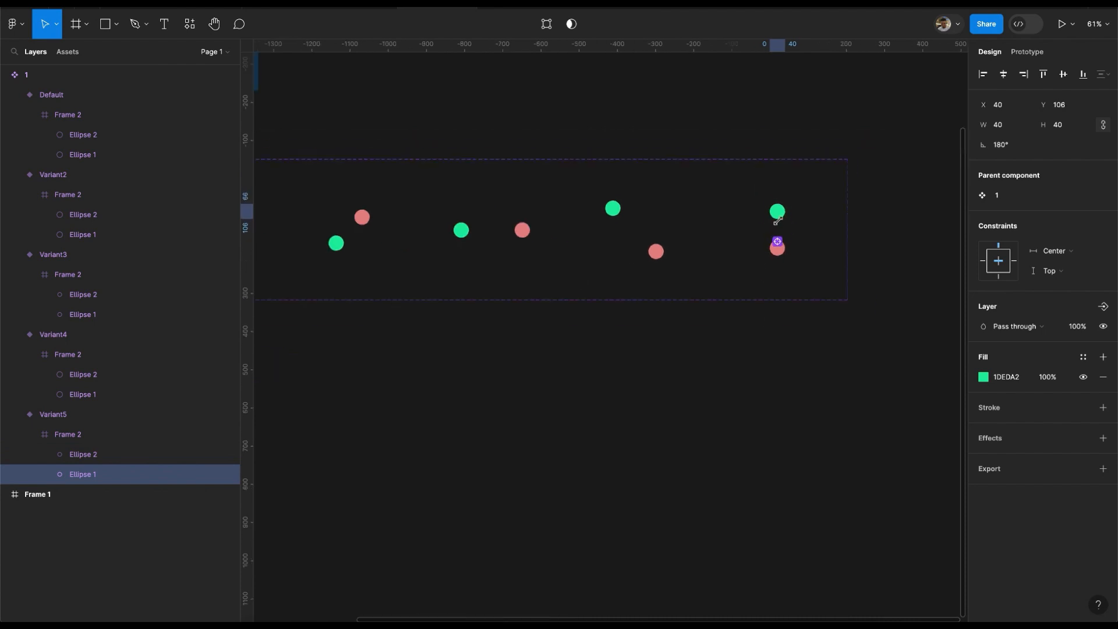
Add a sixth variant based on the fifth one
{"action": "left_click", "coordinate": [780, 278]}
{"action": "left_click", "coordinate": [783, 325]}
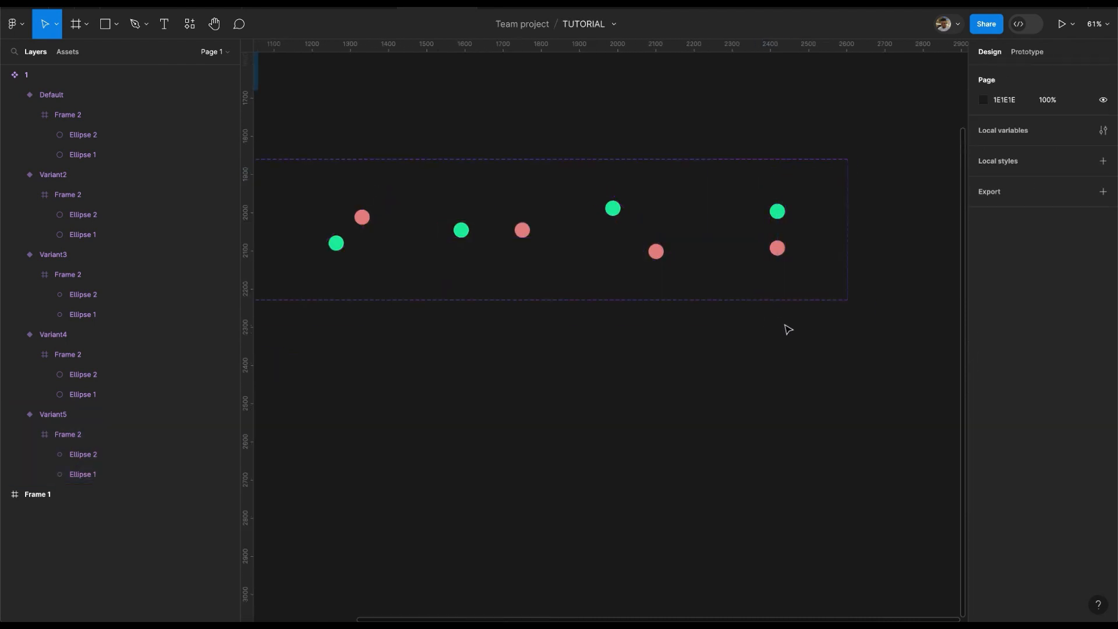
{"action": "left_click", "coordinate": [756, 258]}
{"action": "left_click", "coordinate": [778, 317]}
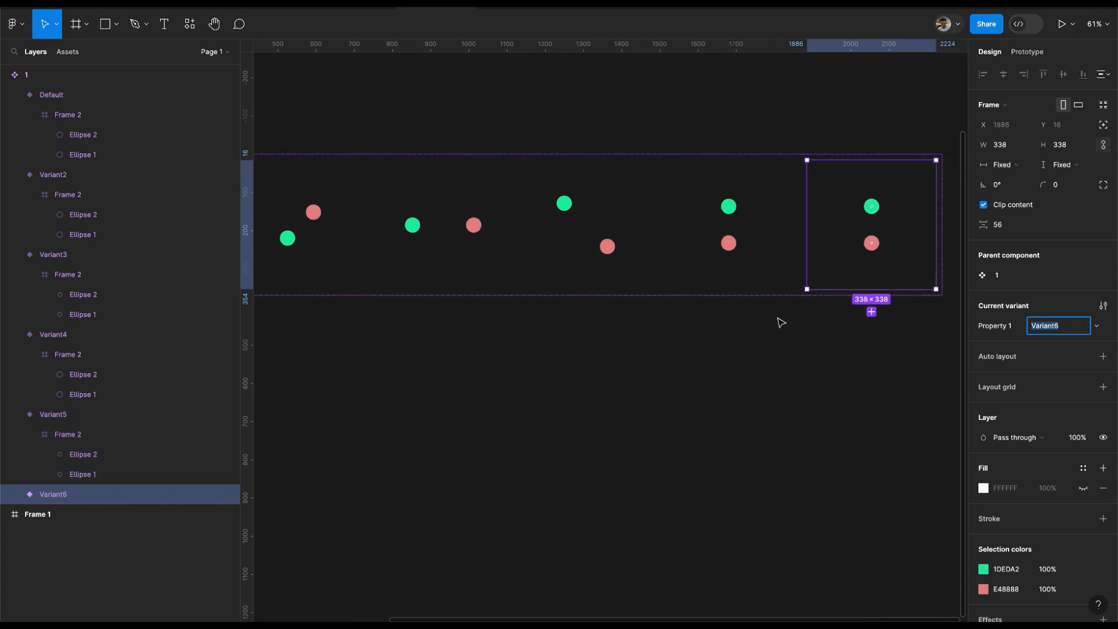
Align the sixth variant's green and coral circles on their vertical centers so they overlap
{"action": "scroll", "coordinate": [699, 245], "scroll_direction": "up", "scroll_amount": 5}
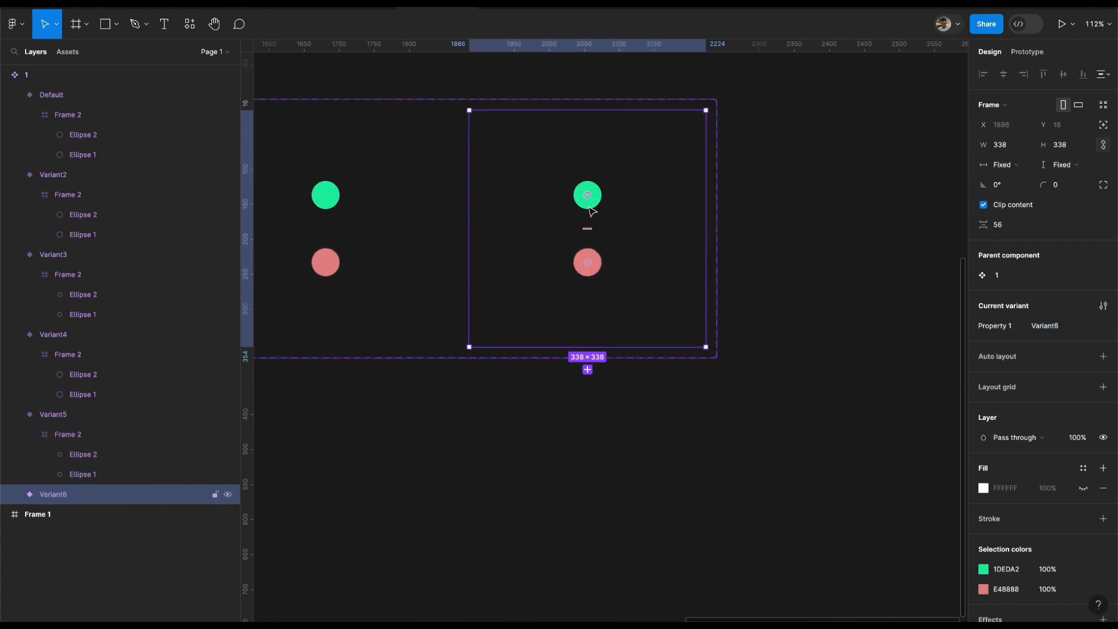
{"action": "scroll", "coordinate": [587, 224], "scroll_direction": "up", "scroll_amount": 5}
{"action": "left_click", "coordinate": [586, 204]}
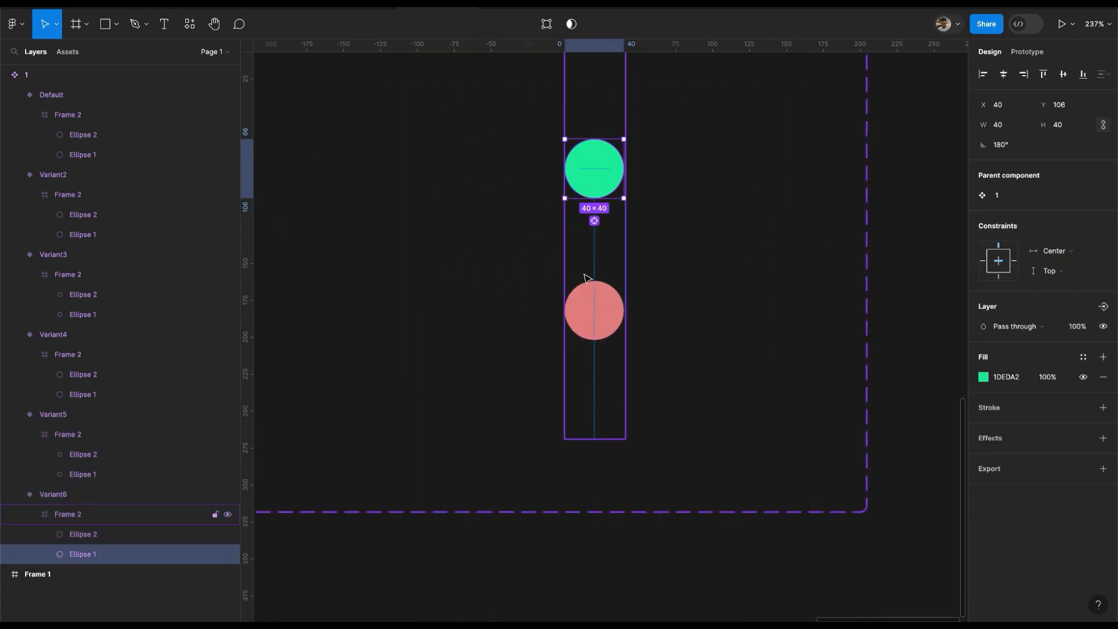
{"action": "left_click", "coordinate": [593, 294], "text": "shift"}
{"action": "left_click", "coordinate": [1064, 74]}
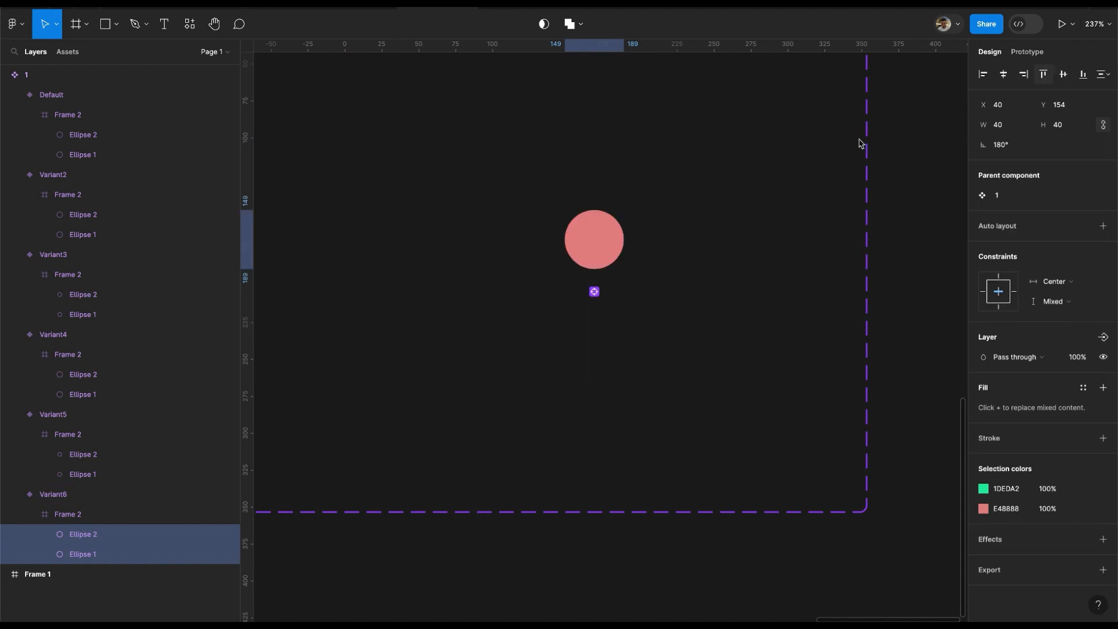
Link the default variant to the second variant with a prototype interaction
{"action": "scroll", "coordinate": [667, 242], "scroll_direction": "down", "scroll_amount": 10}
{"action": "scroll", "coordinate": [681, 240], "scroll_direction": "right", "scroll_amount": 5}
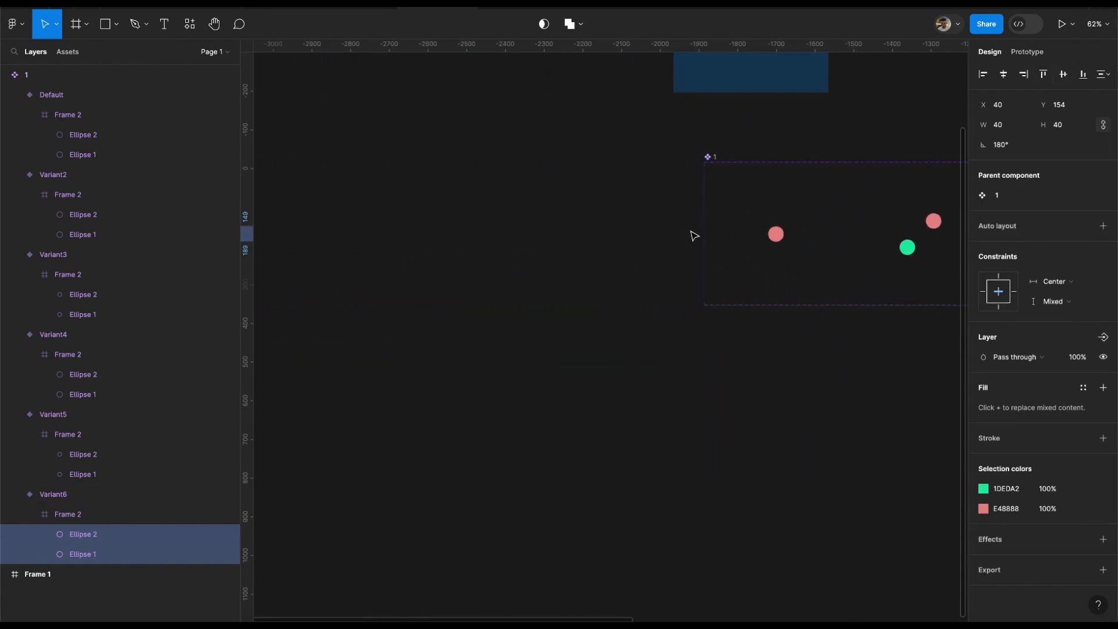
{"action": "left_click", "coordinate": [513, 221]}
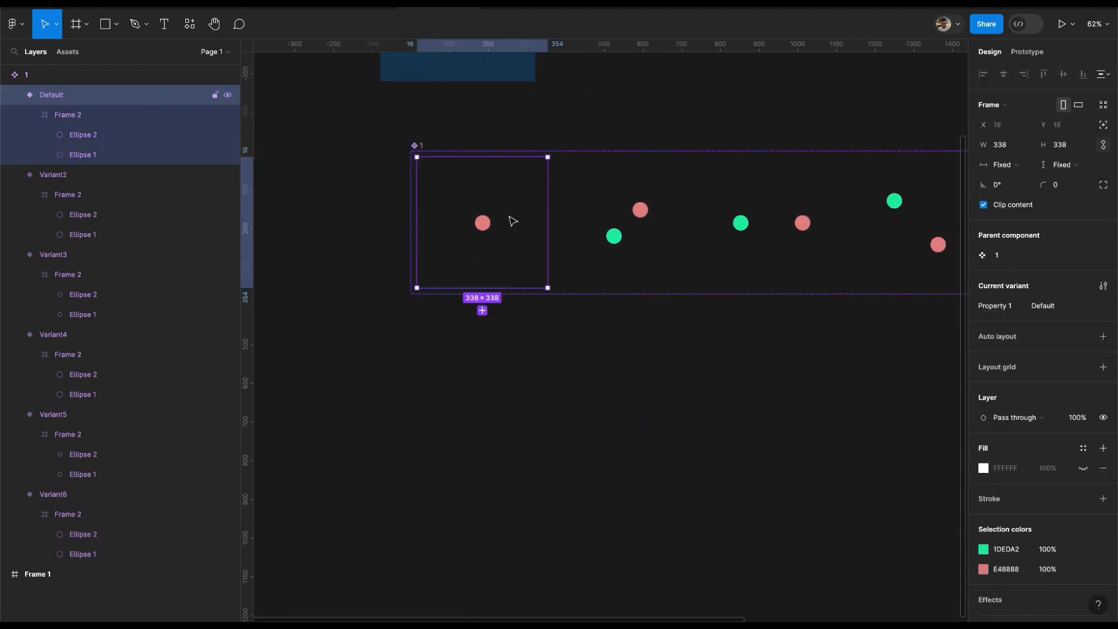
{"action": "left_click", "coordinate": [1039, 52]}
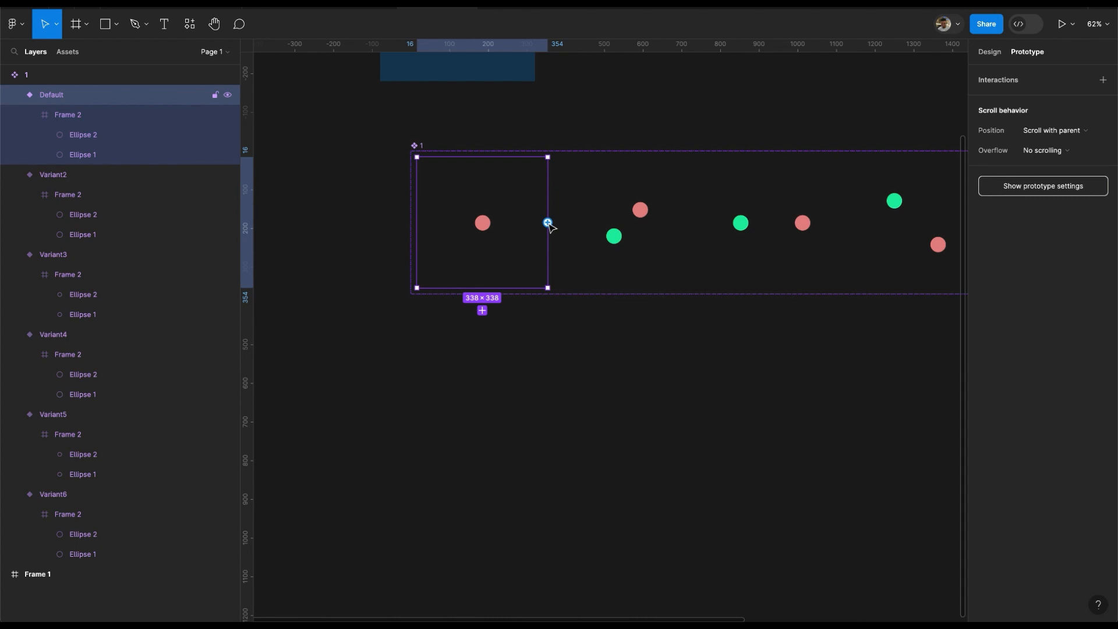
{"action": "left_click_drag", "start_coordinate": [547, 223], "coordinate": [607, 227]}
{"action": "left_click", "coordinate": [525, 255]}
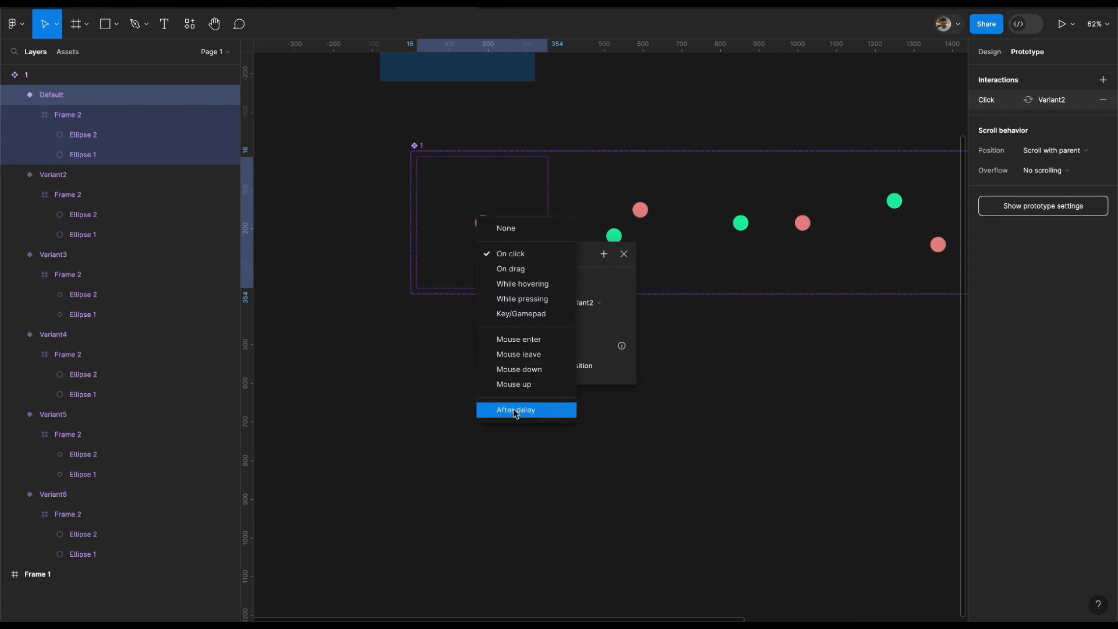
{"action": "left_click", "coordinate": [635, 212]}
Try to link the second variant to the third variant
{"action": "left_click", "coordinate": [663, 210]}
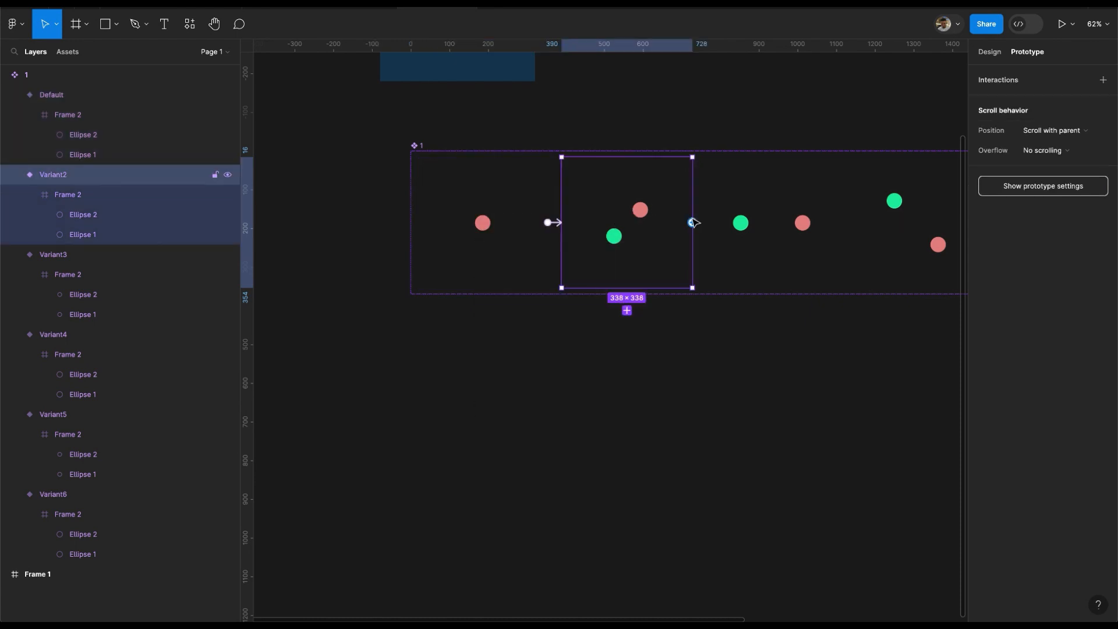
{"action": "left_click_drag", "start_coordinate": [734, 218], "coordinate": [734, 219]}
{"action": "left_click", "coordinate": [607, 336]}
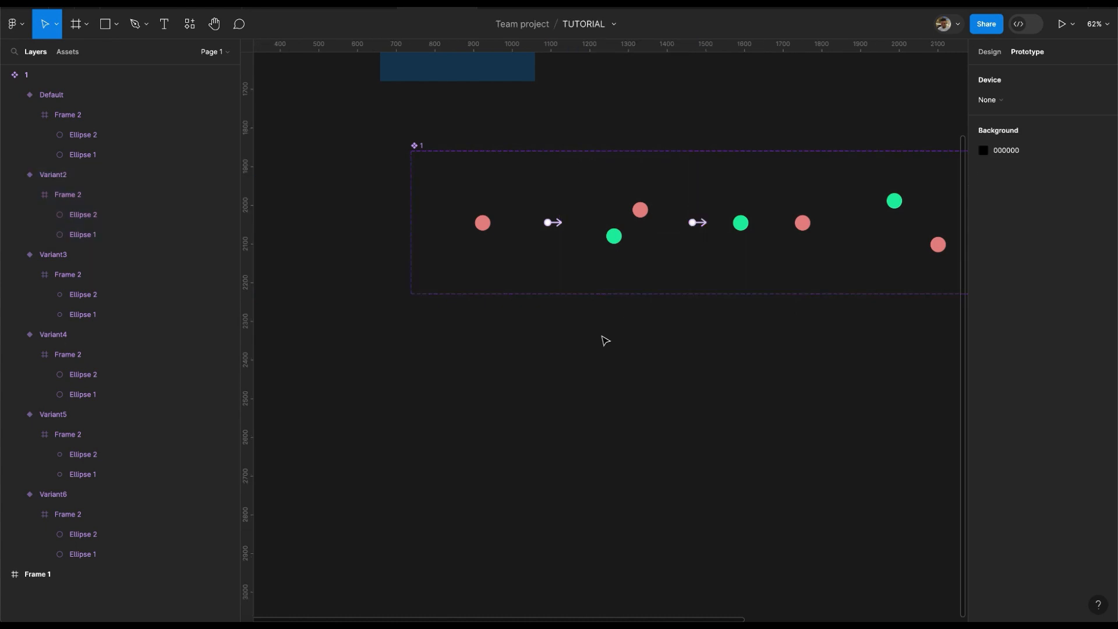
{"action": "key", "text": "ctrl+z"}
{"action": "key", "text": "ctrl+z"}
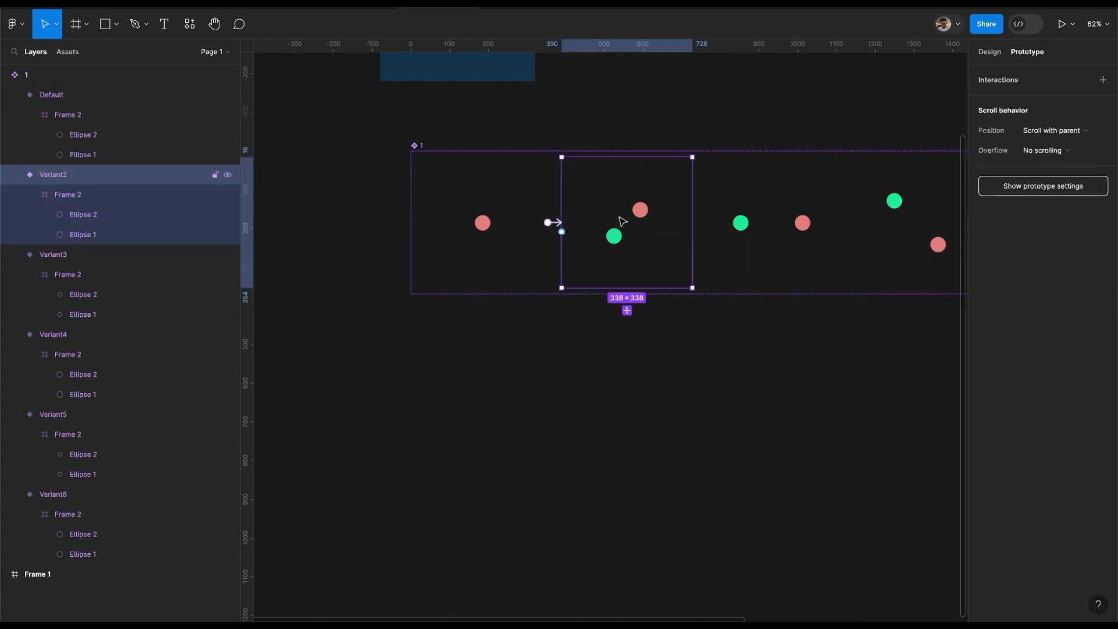
Link the second variant to the third and the third to the fourth with prototype interactions
{"action": "mouse_move", "coordinate": [691, 226]}
{"action": "left_click_drag", "start_coordinate": [692, 222], "coordinate": [783, 225]}
{"action": "left_click", "coordinate": [781, 225]}
{"action": "scroll", "coordinate": [781, 225], "scroll_direction": "right", "scroll_amount": 5}
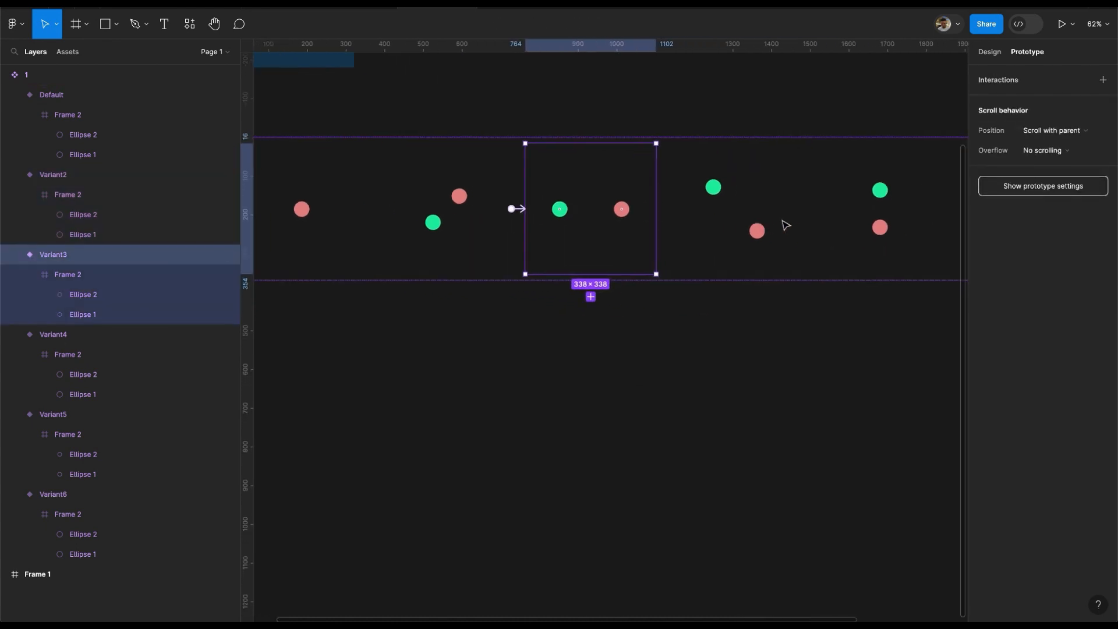
{"action": "left_click", "coordinate": [735, 211]}
Link the fourth variant to the fifth and the fifth to the sixth with prototype interactions
{"action": "scroll", "coordinate": [737, 210], "scroll_direction": "right", "scroll_amount": 3}
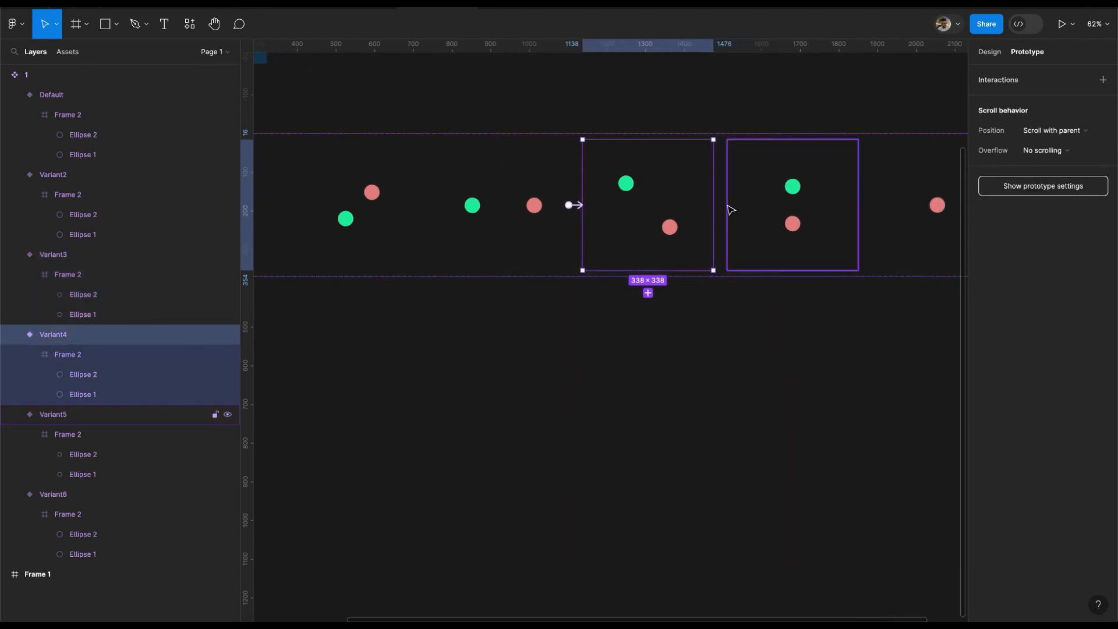
{"action": "mouse_move", "coordinate": [715, 208]}
{"action": "left_click_drag", "start_coordinate": [715, 208], "coordinate": [788, 207]}
{"action": "scroll", "coordinate": [691, 204], "scroll_direction": "right", "scroll_amount": 3}
{"action": "left_click", "coordinate": [731, 207]}
{"action": "mouse_move", "coordinate": [748, 203]}
{"action": "scroll", "coordinate": [788, 207], "scroll_direction": "down", "scroll_amount": 3}
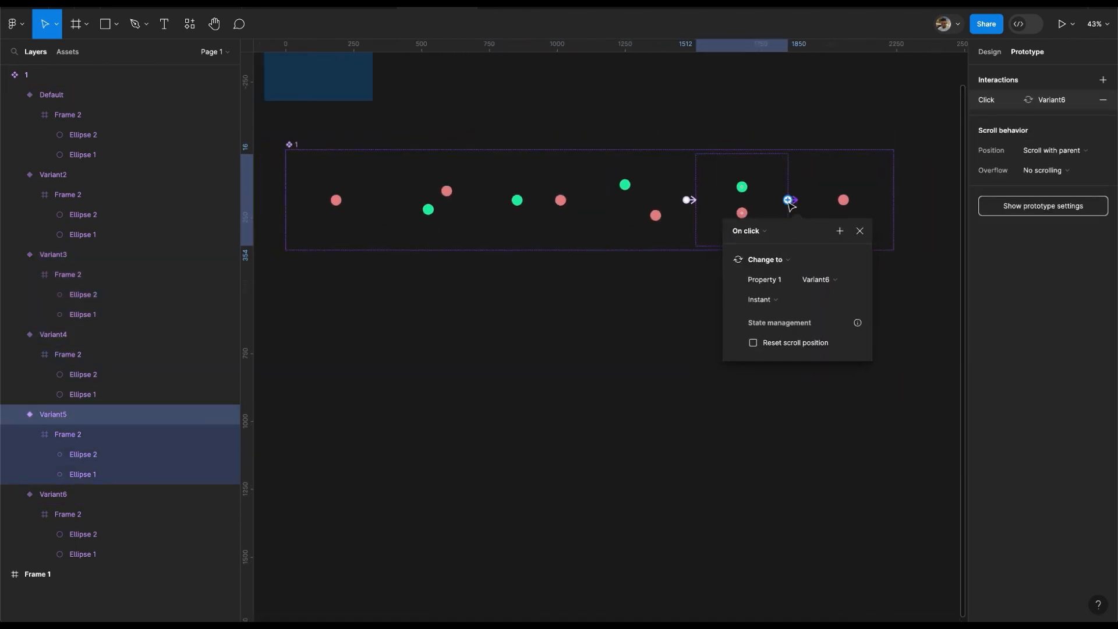
Change the trigger of the first five variants' interactions to After delay with a 1 ms delay
{"action": "scroll", "coordinate": [534, 189], "scroll_direction": "left", "scroll_amount": 3}
{"action": "left_click", "coordinate": [507, 192]}
{"action": "left_click", "coordinate": [599, 205], "text": "shift"}
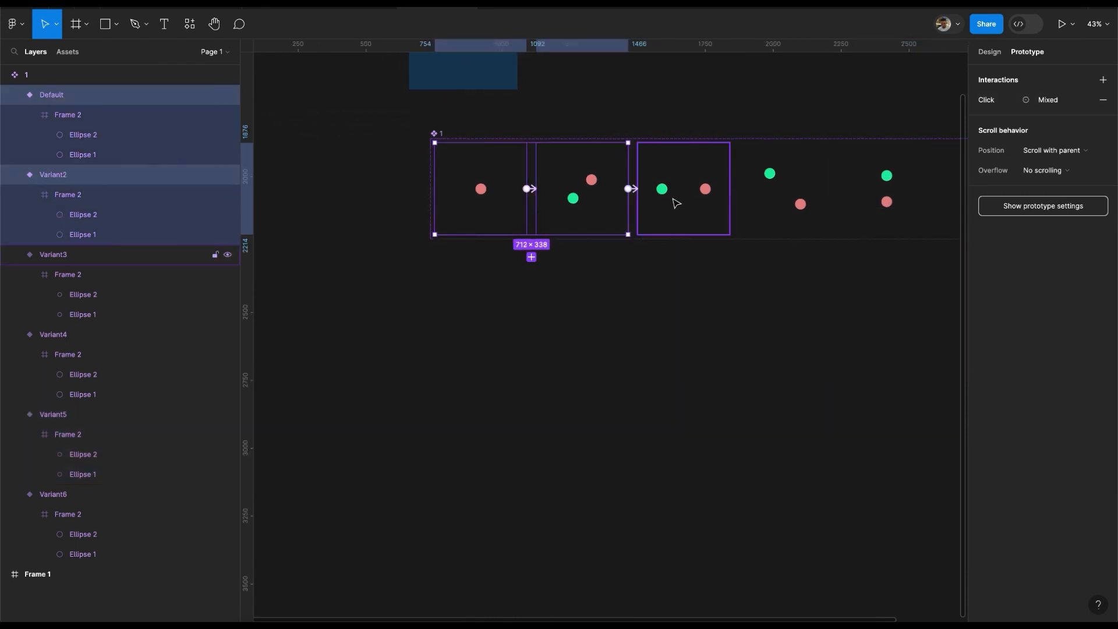
{"action": "left_click", "coordinate": [674, 202], "text": "shift"}
{"action": "scroll", "coordinate": [676, 203], "scroll_direction": "right", "scroll_amount": 2}
{"action": "key", "text": "ctrl+a"}
{"action": "scroll", "coordinate": [649, 282], "scroll_direction": "right", "scroll_amount": 2}
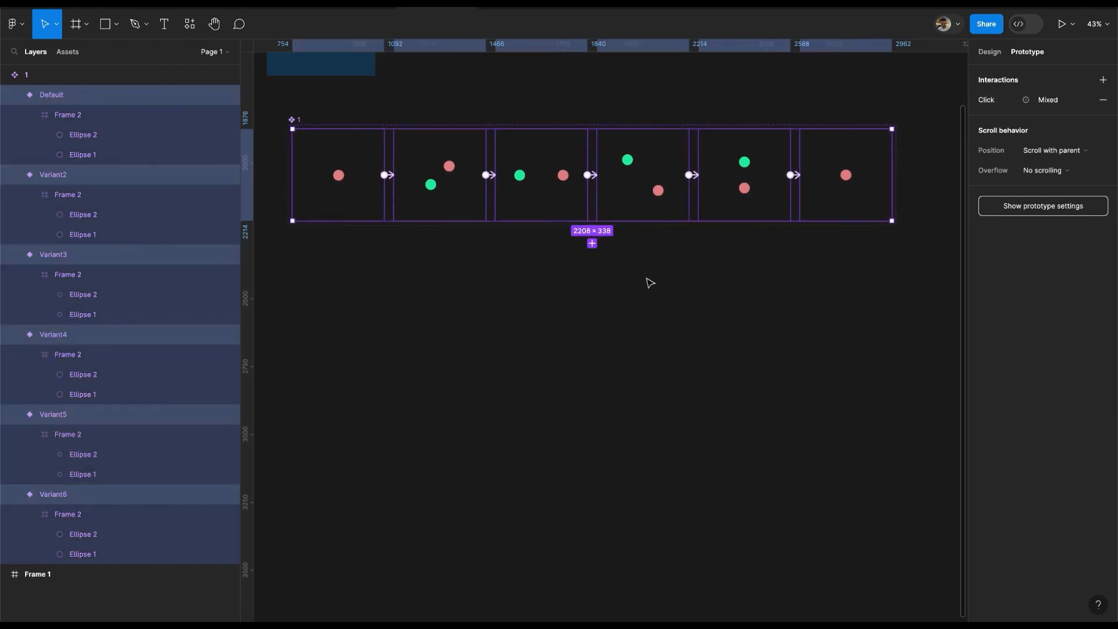
{"action": "left_click", "coordinate": [843, 204], "text": "shift"}
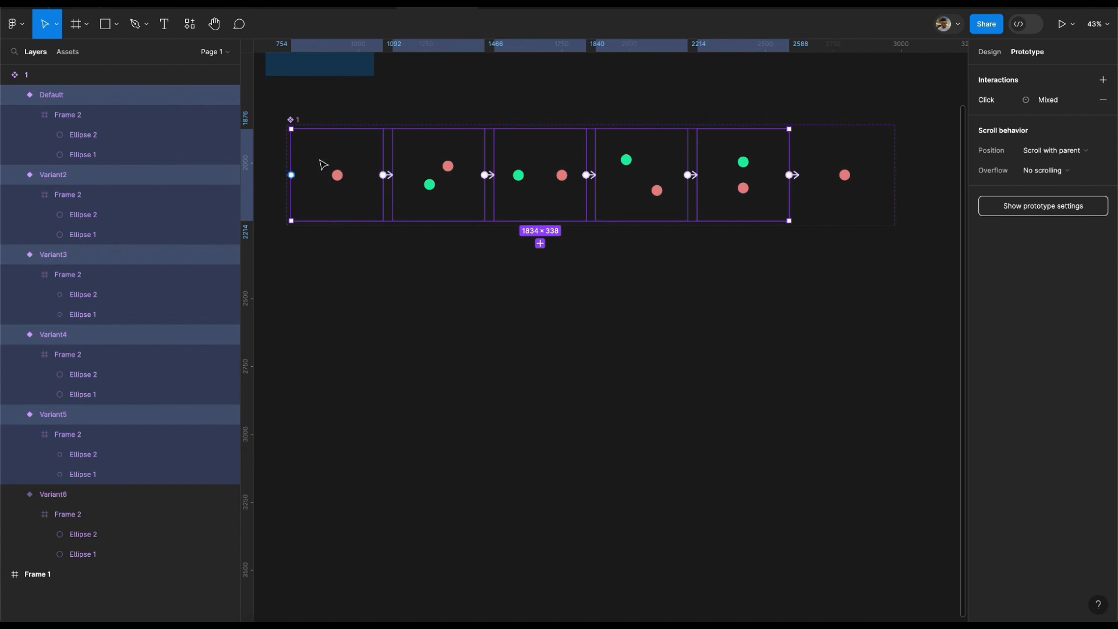
{"action": "left_click", "coordinate": [1054, 103]}
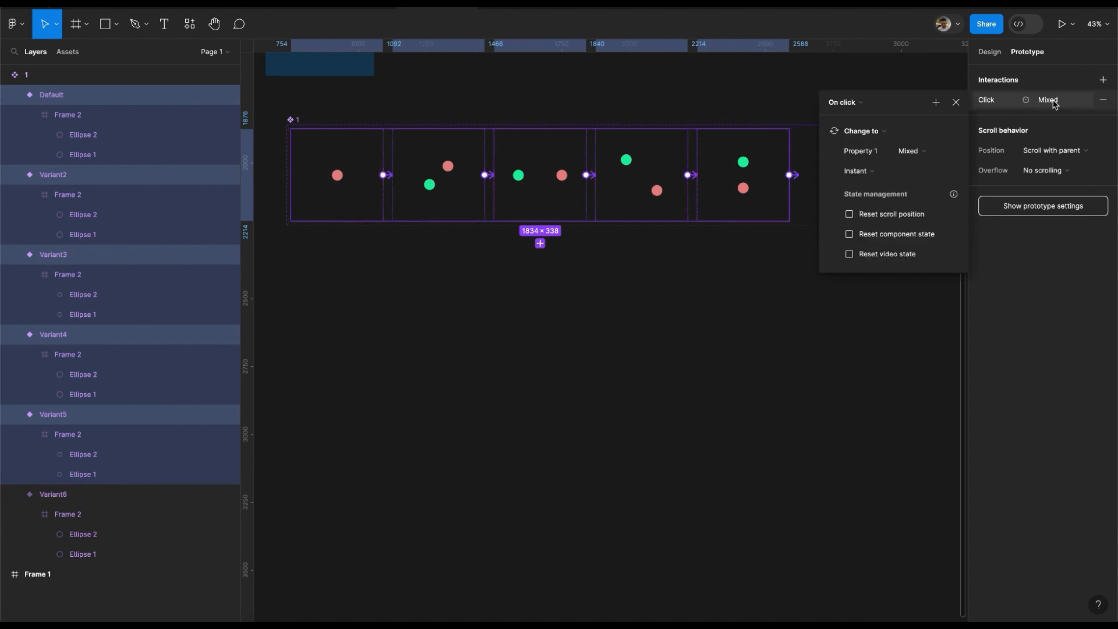
{"action": "left_click", "coordinate": [849, 109]}
{"action": "left_click", "coordinate": [859, 254]}
{"action": "left_click", "coordinate": [856, 123]}
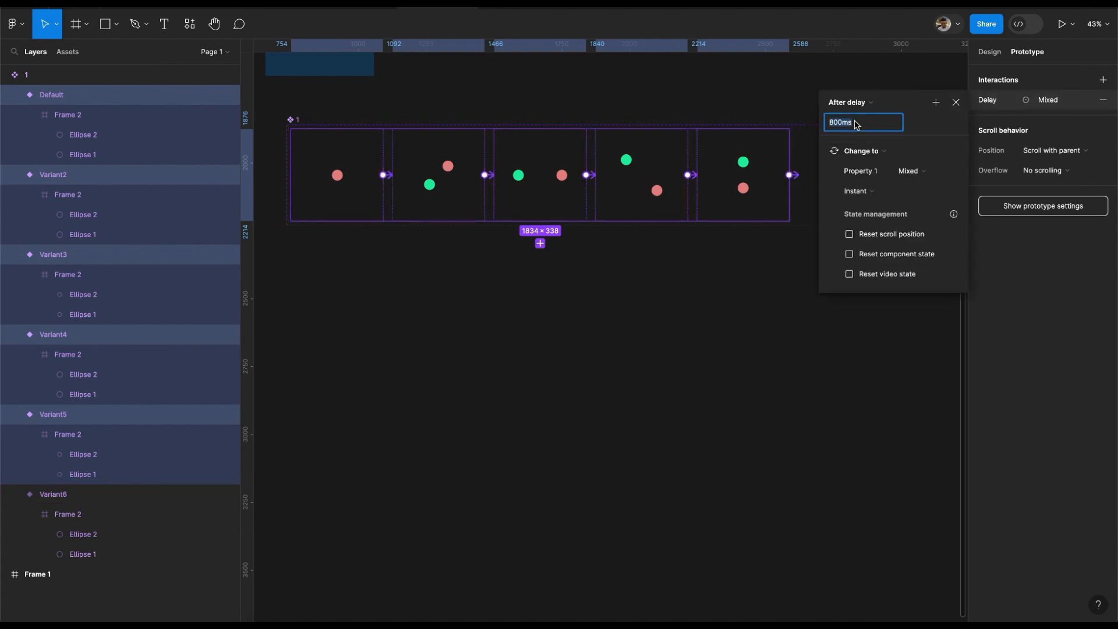
{"action": "type", "text": "1"}
{"action": "key", "text": "Return"}
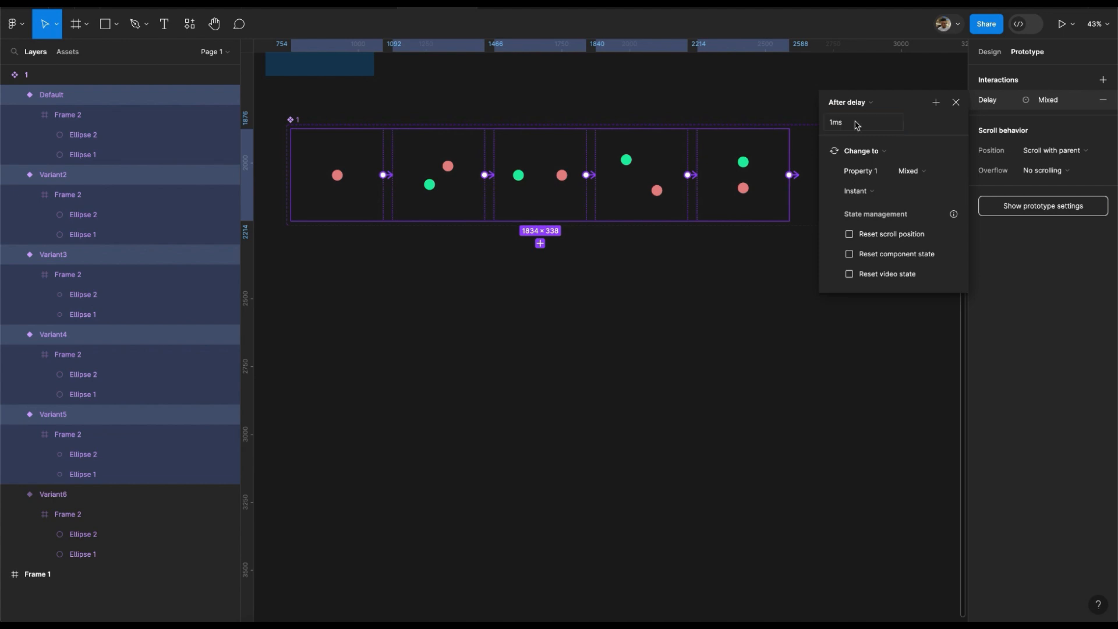
Set the transition of the first five variants' interactions to Smart animate
{"action": "left_click", "coordinate": [871, 151]}
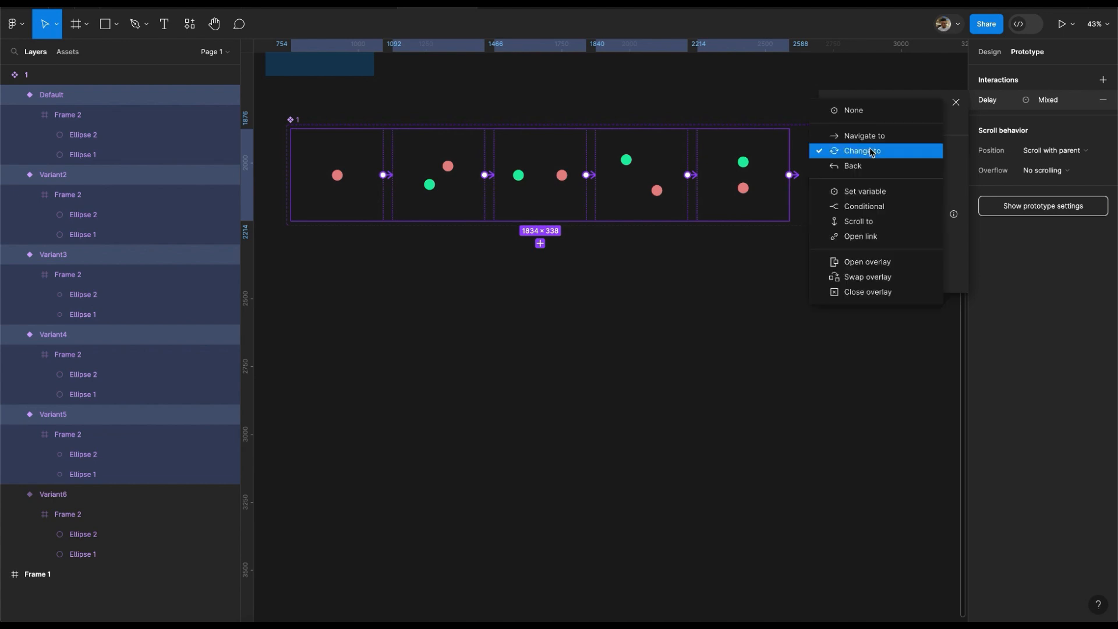
{"action": "left_click", "coordinate": [871, 151]}
{"action": "left_click", "coordinate": [862, 195]}
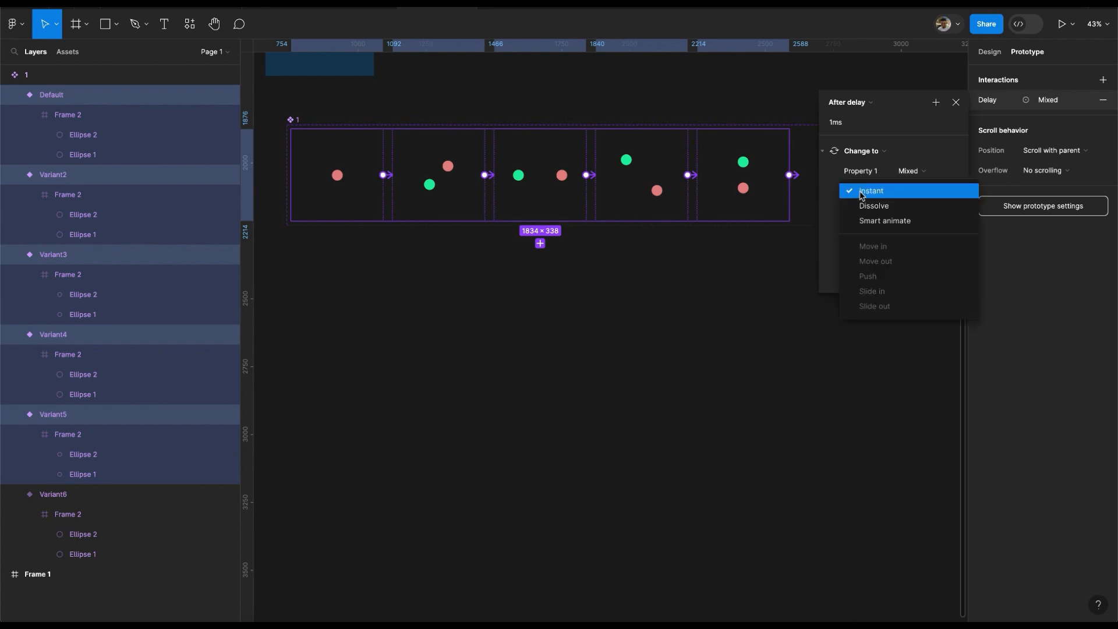
{"action": "left_click", "coordinate": [871, 222]}
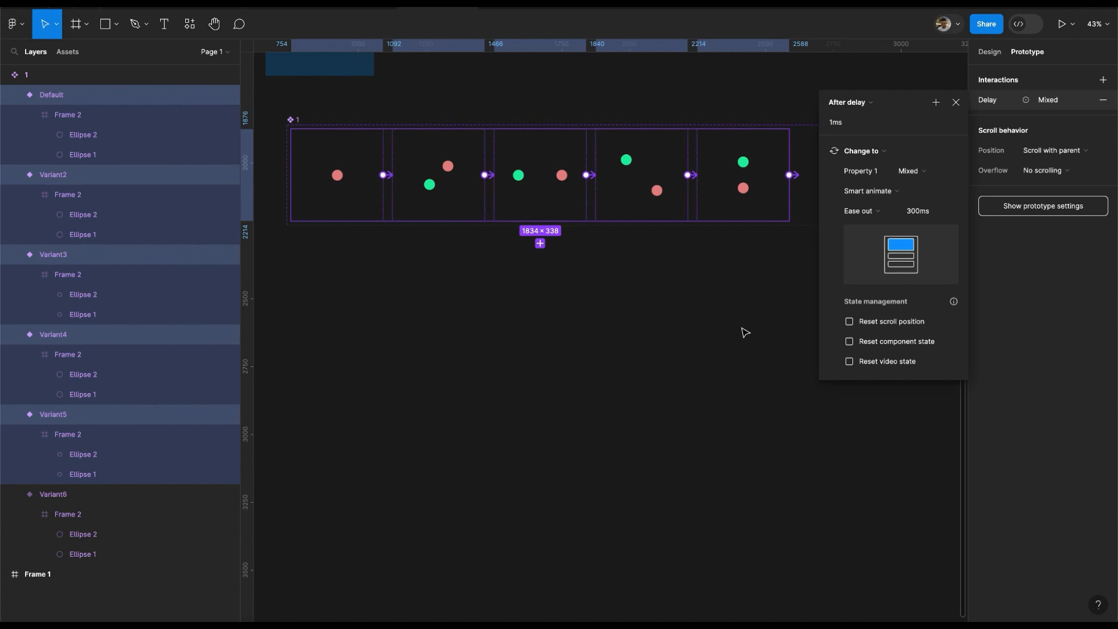
Examine the delay links and circle positions in the first three variants
{"action": "scroll", "coordinate": [411, 219], "scroll_direction": "up", "scroll_amount": 5}
{"action": "scroll", "coordinate": [412, 219], "scroll_direction": "down", "scroll_amount": 2}
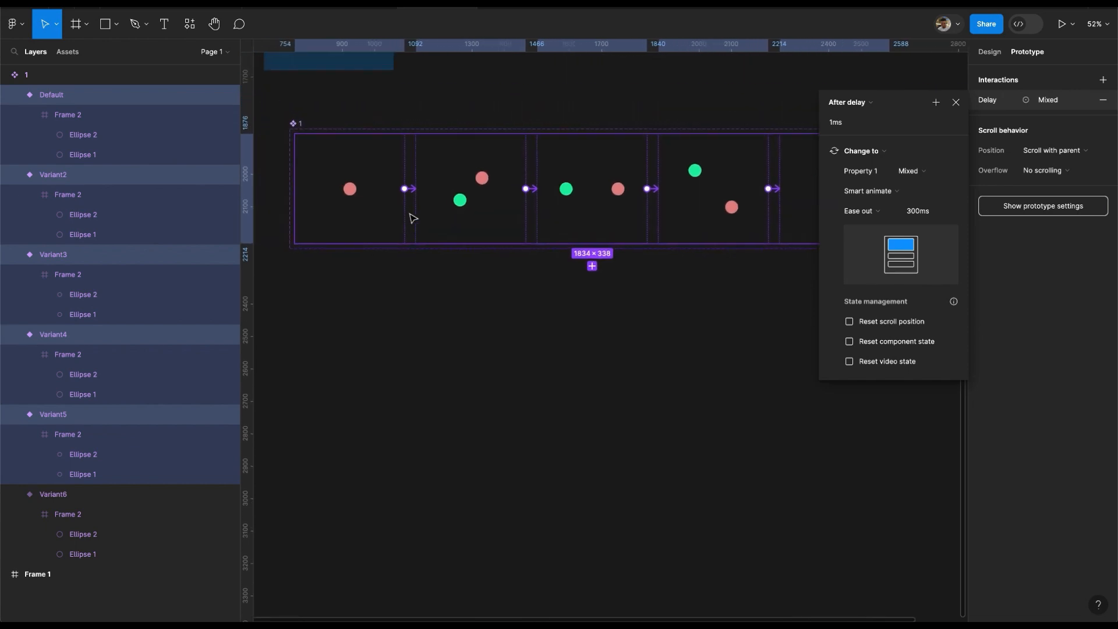
{"action": "scroll", "coordinate": [399, 215], "scroll_direction": "up", "scroll_amount": 3}
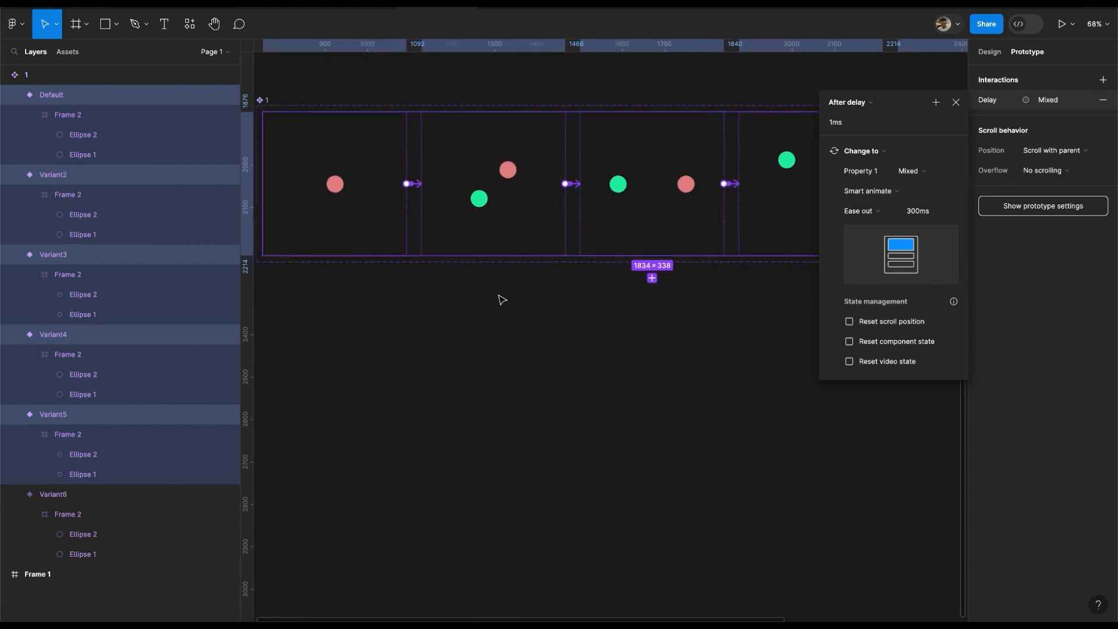
{"action": "left_click", "coordinate": [501, 300]}
{"action": "scroll", "coordinate": [477, 219], "scroll_direction": "left", "scroll_amount": 2}
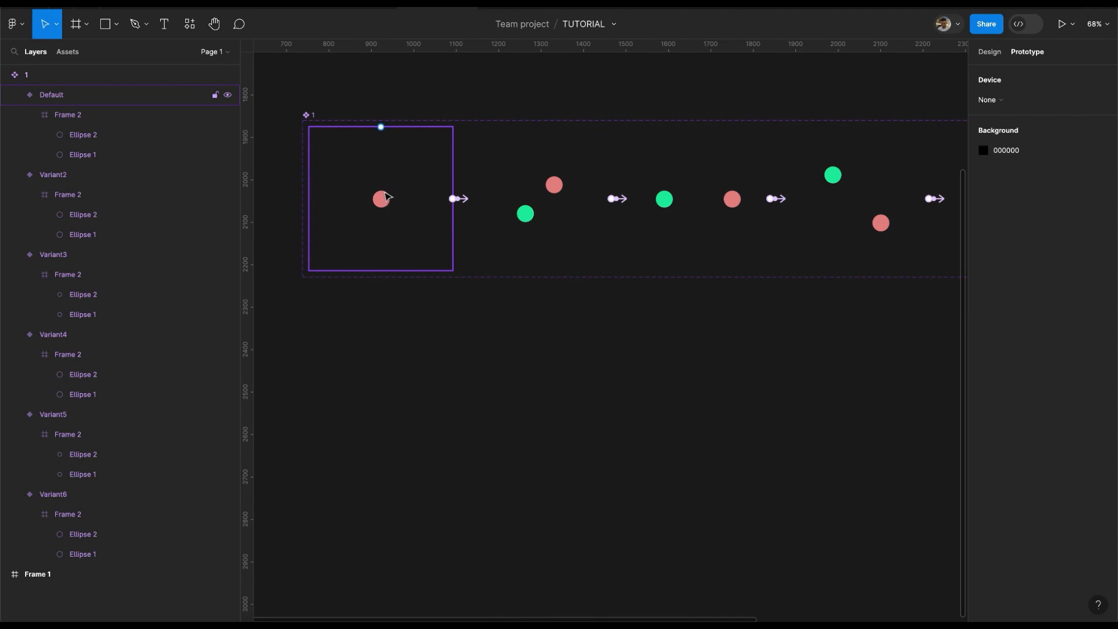
{"action": "left_click", "coordinate": [533, 226]}
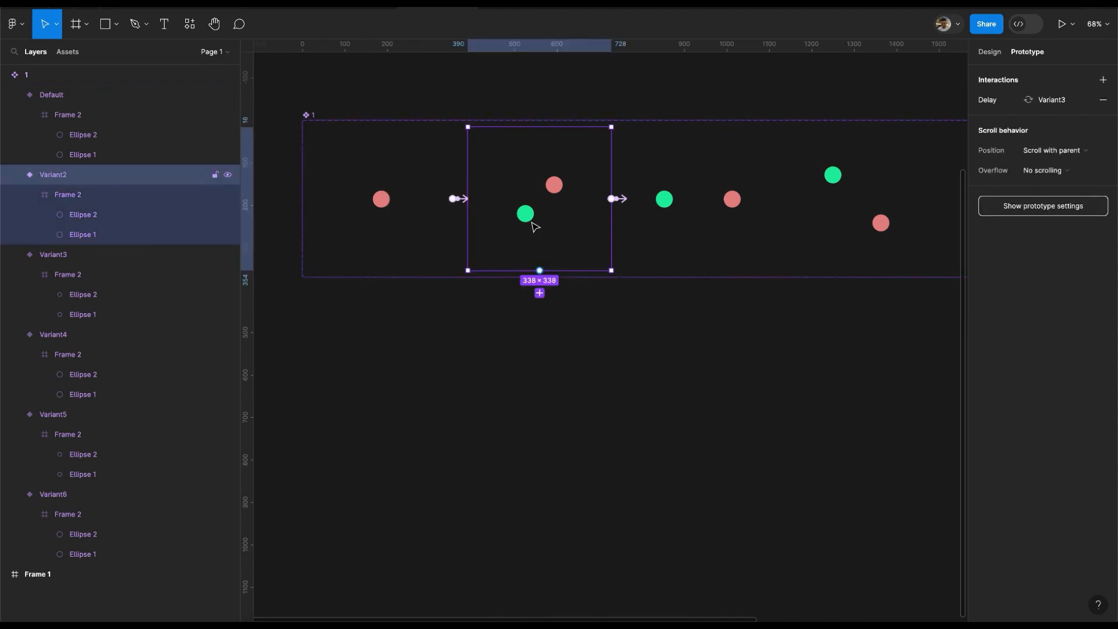
{"action": "left_click", "coordinate": [681, 227]}
{"action": "scroll", "coordinate": [682, 228], "scroll_direction": "right", "scroll_amount": 2}
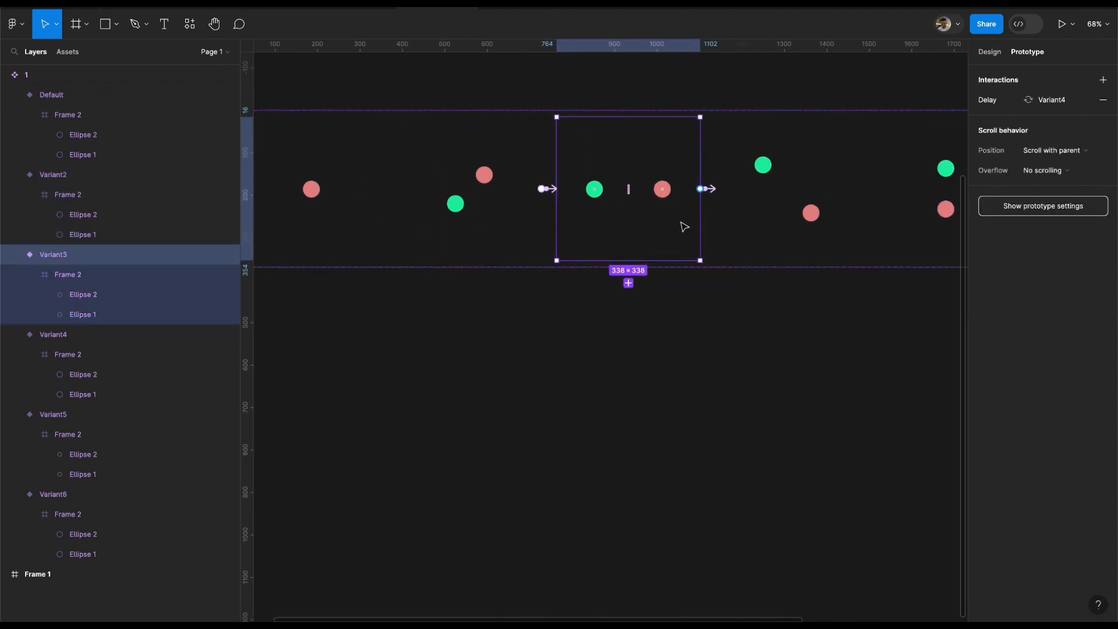
{"action": "scroll", "coordinate": [684, 227], "scroll_direction": "down", "scroll_amount": 3}
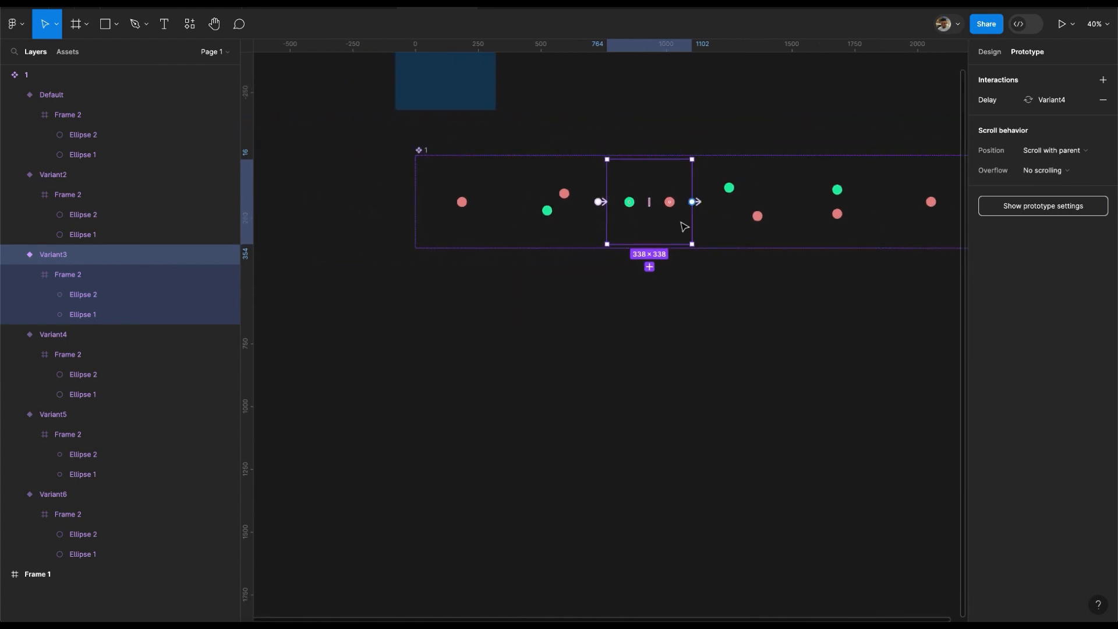
{"action": "key", "text": "shift+Tab"}
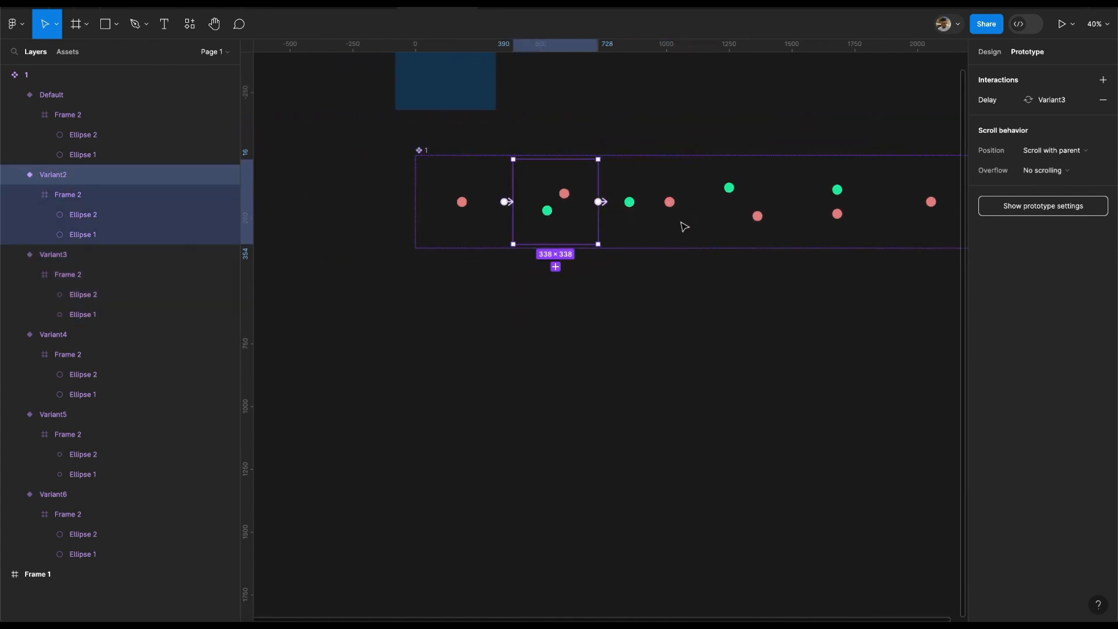
{"action": "key", "text": "Escape"}
{"action": "scroll", "coordinate": [529, 210], "scroll_direction": "up", "scroll_amount": 3}
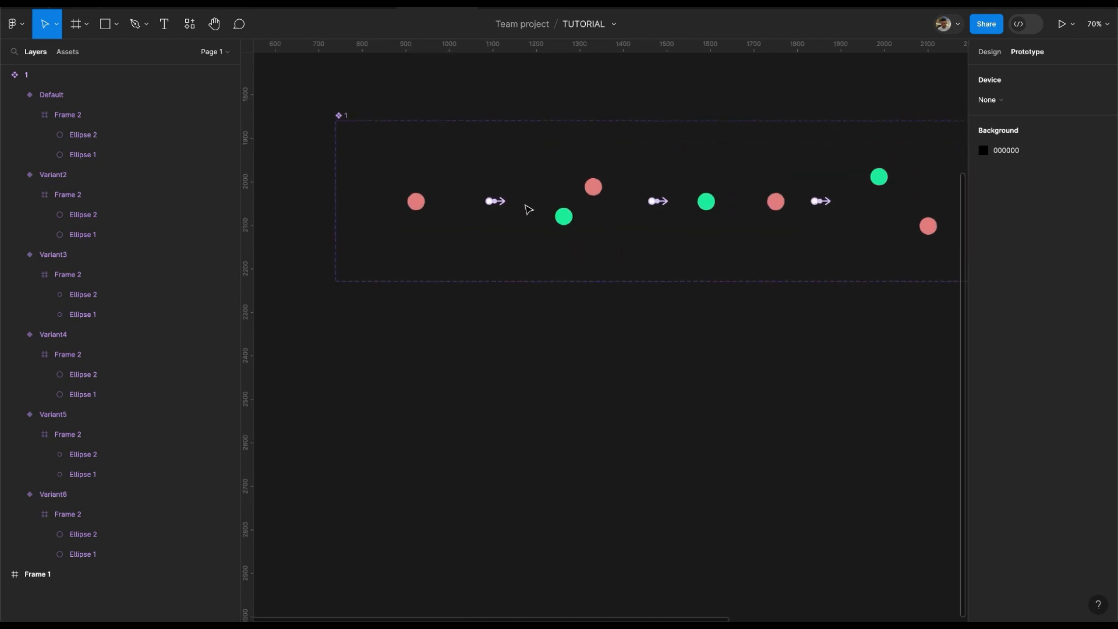
Check the matching green circle layers by selecting them across all six variants, and clear the selection
{"action": "left_click", "coordinate": [991, 53]}
{"action": "left_click", "coordinate": [564, 216], "text": "ctrl"}
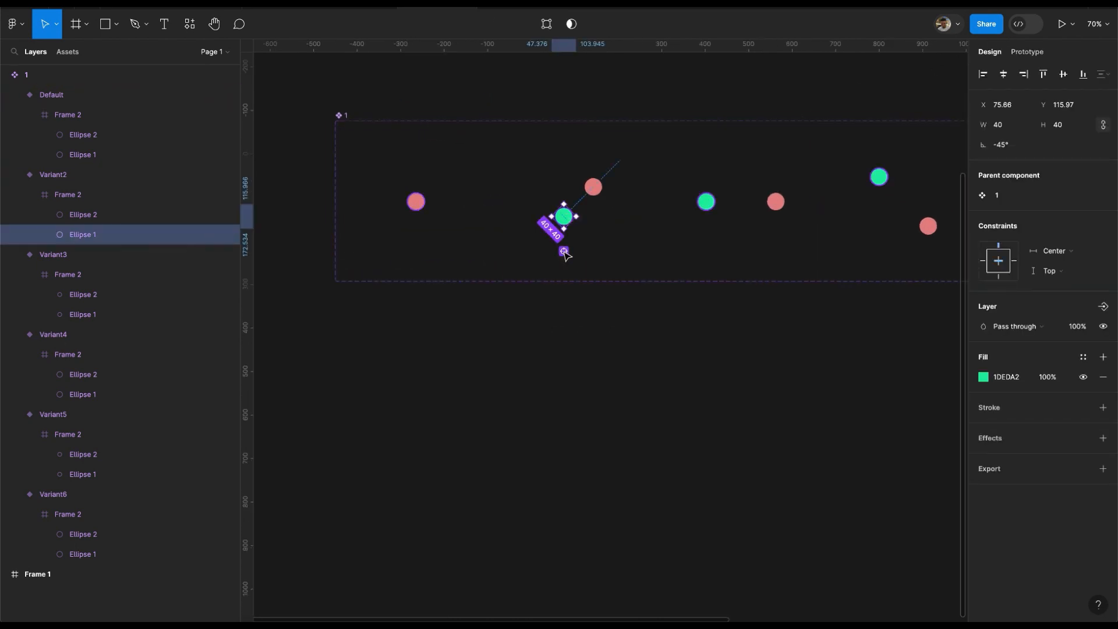
{"action": "key", "text": "ctrl+alt+a"}
{"action": "scroll", "coordinate": [565, 252], "scroll_direction": "down", "scroll_amount": 3}
{"action": "scroll", "coordinate": [565, 254], "scroll_direction": "right", "scroll_amount": 2}
{"action": "scroll", "coordinate": [732, 214], "scroll_direction": "up", "scroll_amount": 3}
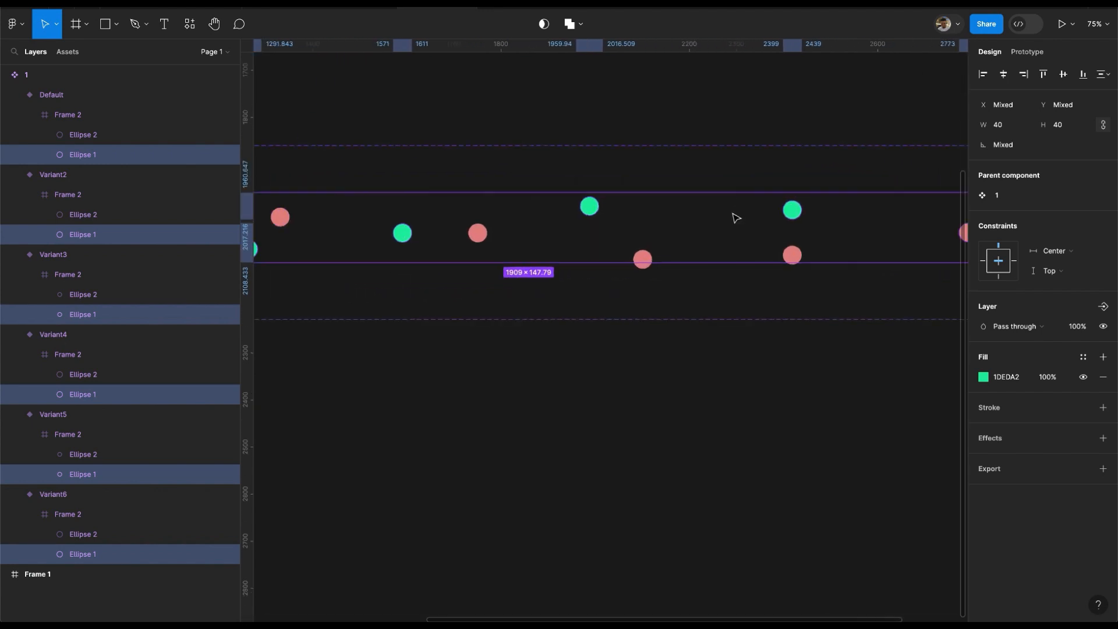
{"action": "scroll", "coordinate": [735, 221], "scroll_direction": "left", "scroll_amount": 4}
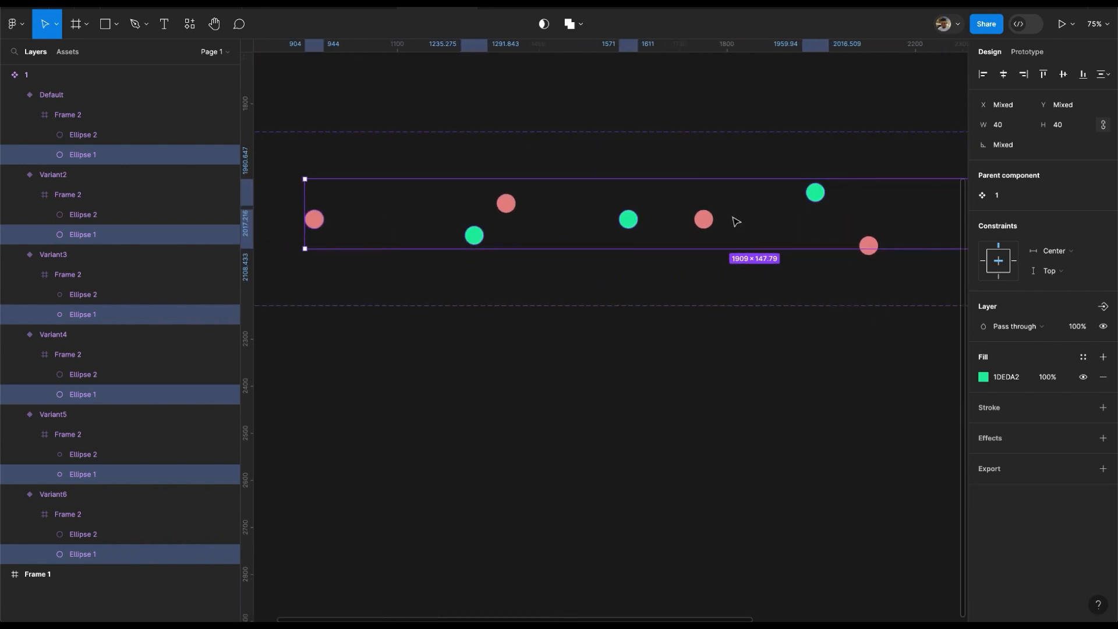
{"action": "left_click", "coordinate": [629, 299]}
{"action": "scroll", "coordinate": [630, 300], "scroll_direction": "down", "scroll_amount": 4}
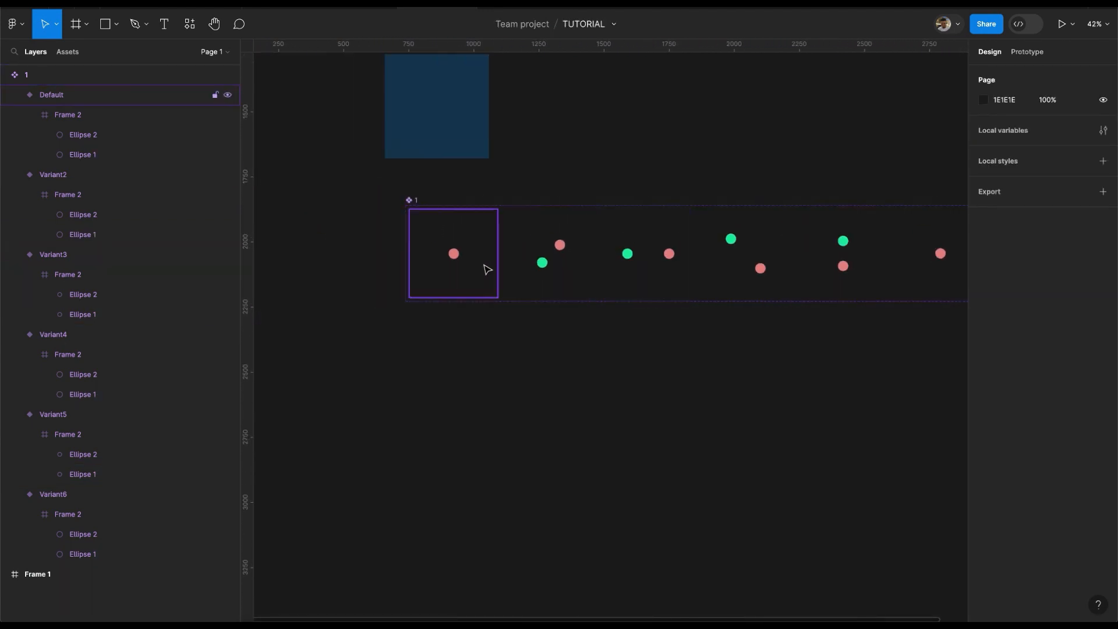
{"action": "left_click", "coordinate": [479, 263]}
{"action": "key", "text": "ctrl+a"}
{"action": "scroll", "coordinate": [480, 264], "scroll_direction": "right", "scroll_amount": 2}
{"action": "left_click", "coordinate": [587, 369]}
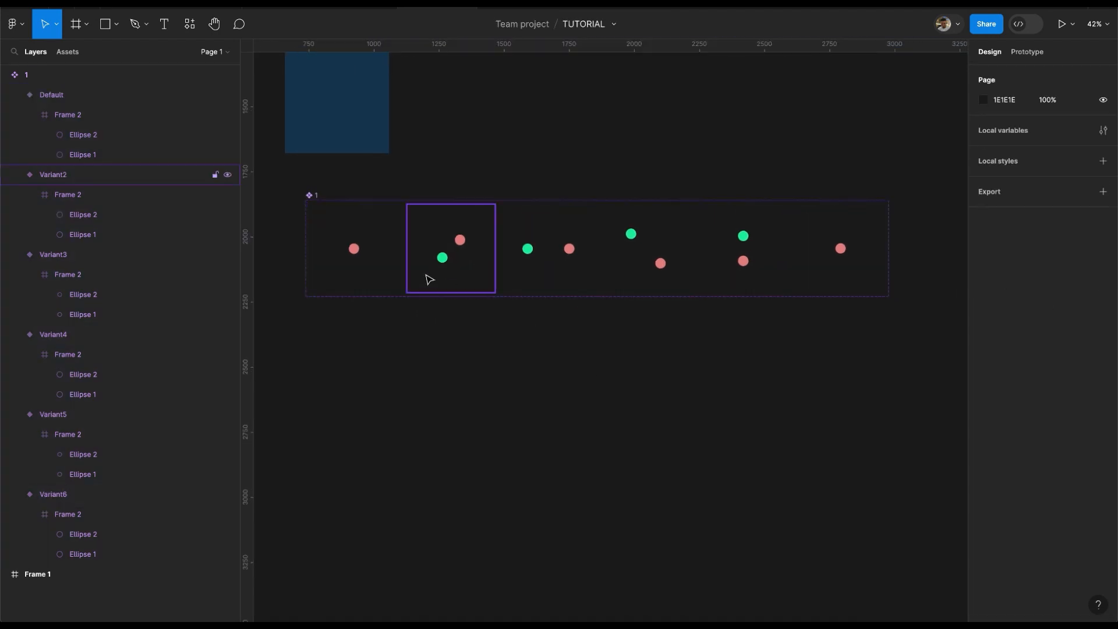
Set the Smart animate easing to Linear and its duration to 200 ms for the first five variants
{"action": "left_click", "coordinate": [393, 273]}
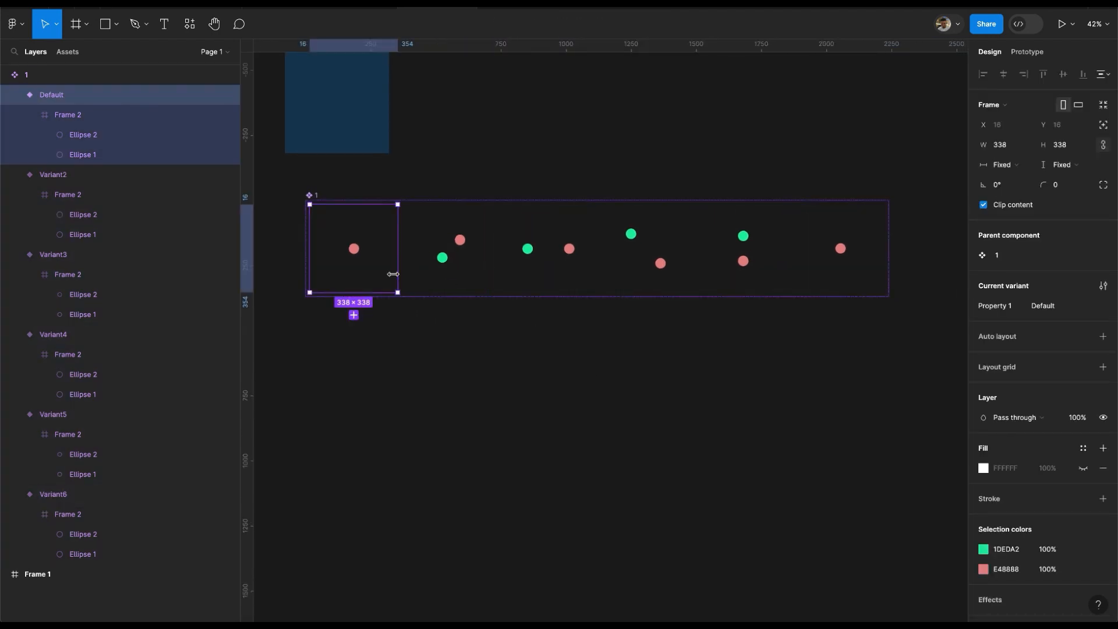
{"action": "key", "text": "ctrl+a"}
{"action": "left_click", "coordinate": [838, 255], "text": "shift"}
{"action": "left_click", "coordinate": [1023, 53]}
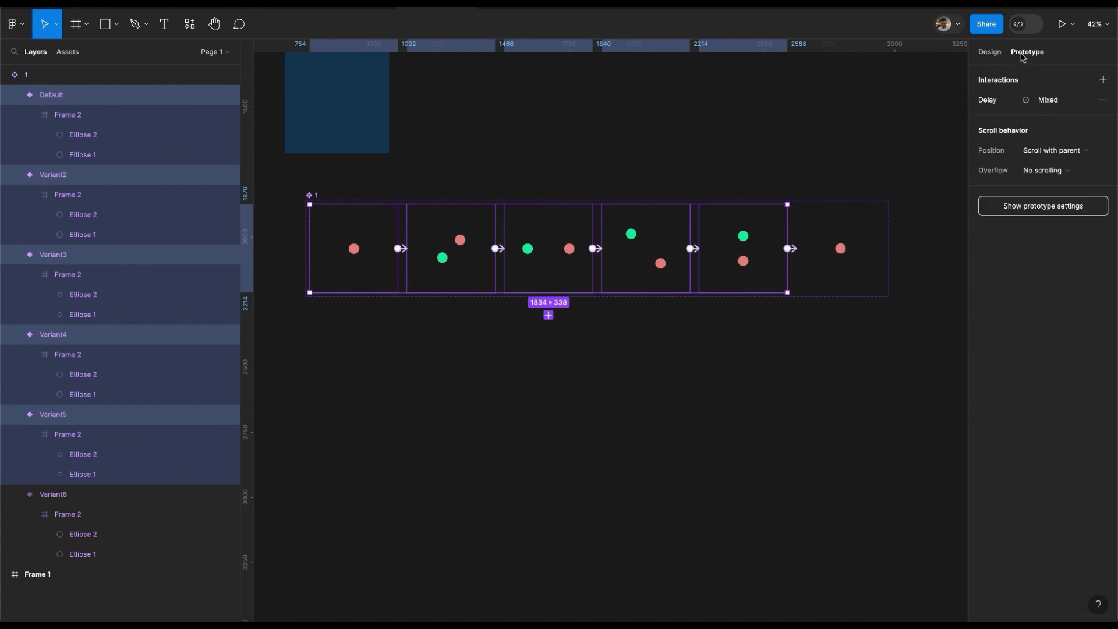
{"action": "left_click", "coordinate": [1059, 111]}
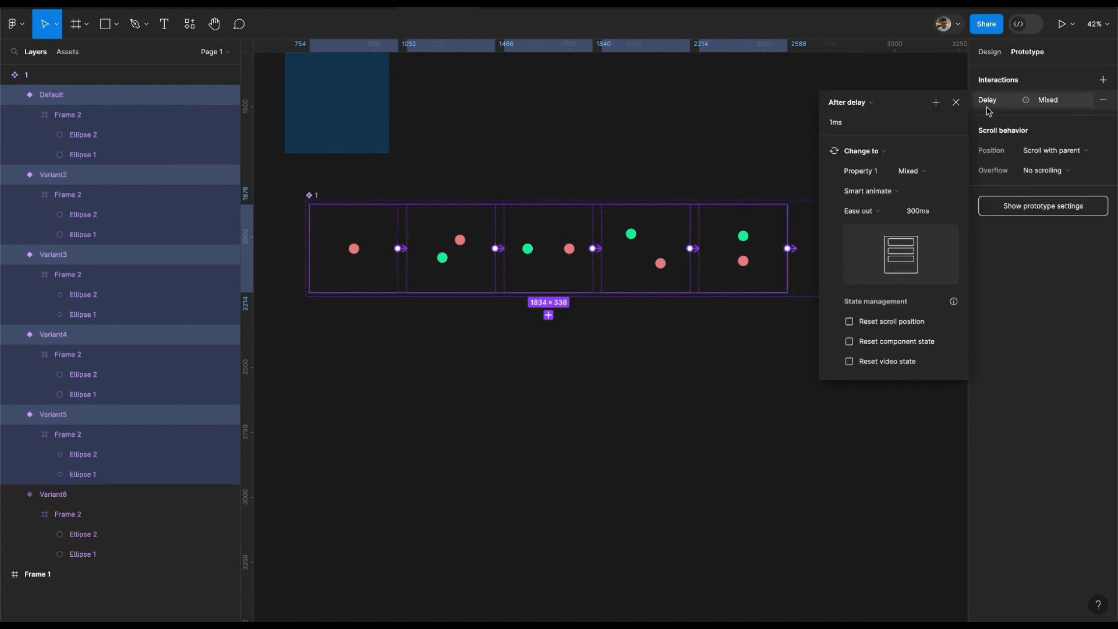
{"action": "left_click", "coordinate": [876, 212]}
{"action": "left_click", "coordinate": [874, 174]}
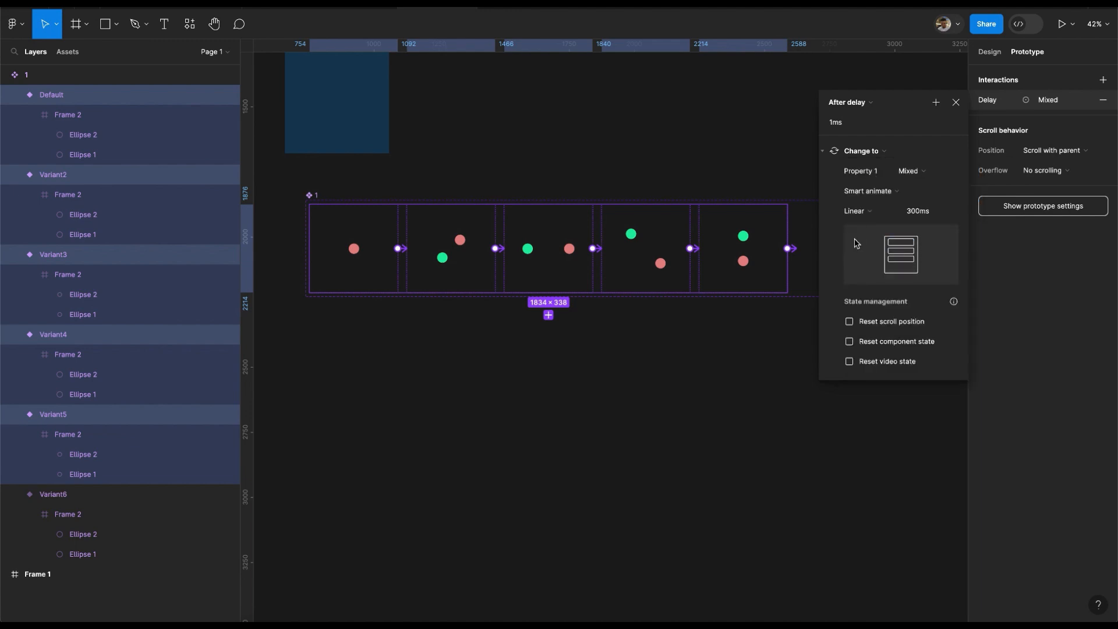
{"action": "left_click", "coordinate": [932, 213]}
{"action": "type", "text": "200"}
{"action": "key", "text": "Return"}
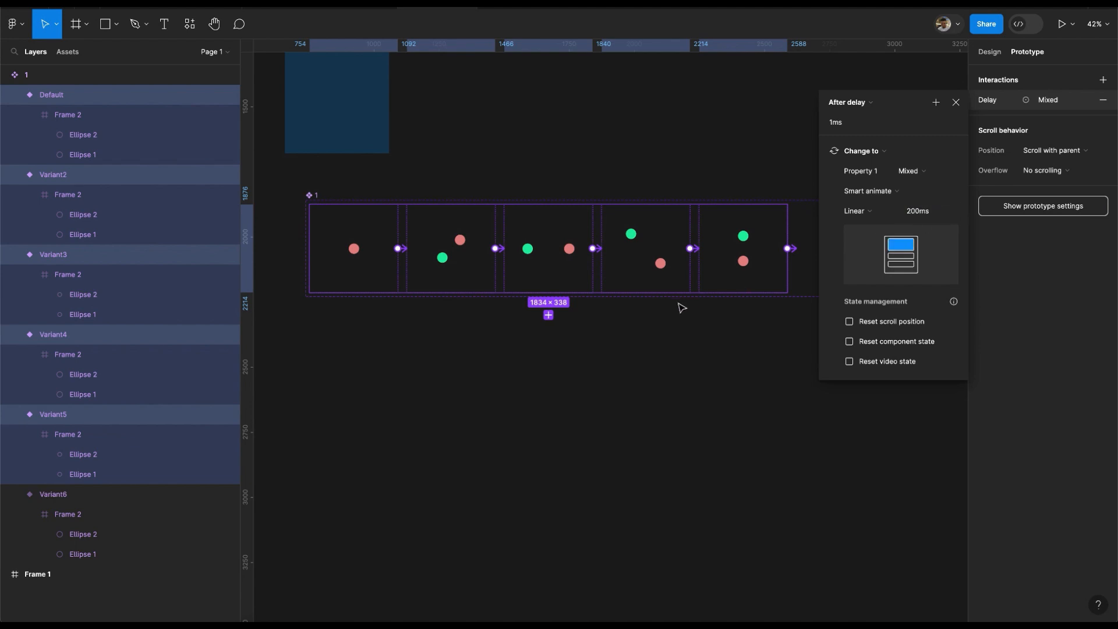
Place an instance of the default variant in the middle of the blue Frame 1
{"action": "left_click", "coordinate": [617, 353]}
{"action": "scroll", "coordinate": [583, 356], "scroll_direction": "up", "scroll_amount": 2}
{"action": "scroll", "coordinate": [582, 355], "scroll_direction": "left", "scroll_amount": 3}
{"action": "left_click", "coordinate": [479, 309]}
{"action": "scroll", "coordinate": [479, 312], "scroll_direction": "up", "scroll_amount": 1}
{"action": "scroll", "coordinate": [479, 311], "scroll_direction": "left", "scroll_amount": 2}
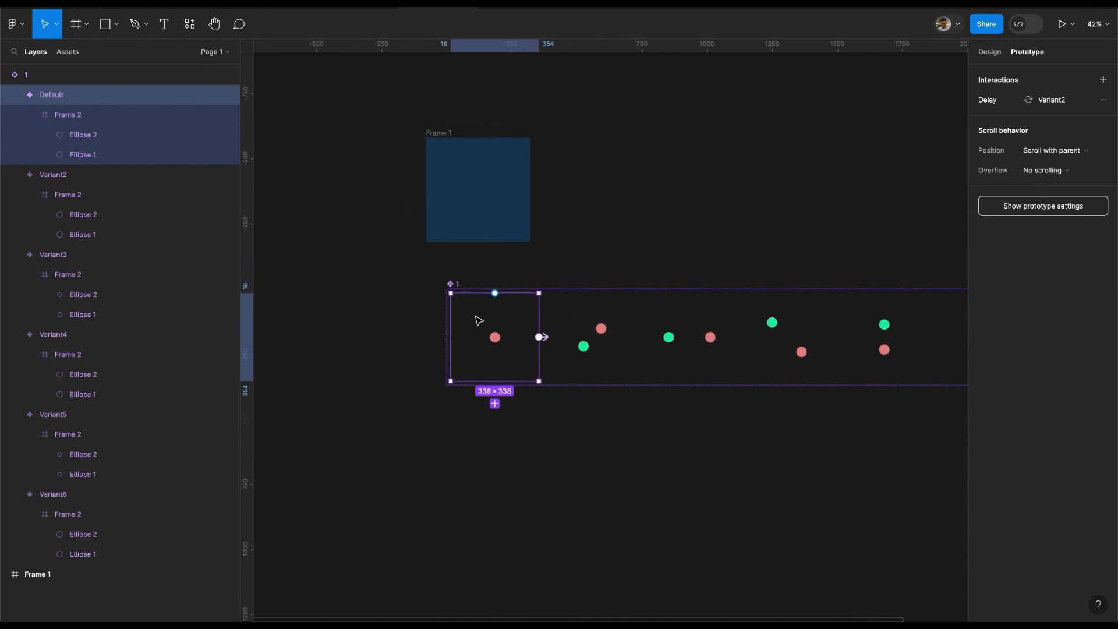
{"action": "left_click_drag", "start_coordinate": [473, 341], "coordinate": [457, 228]}
Darken the fill colour of Frame 1 to 092336
{"action": "left_click", "coordinate": [443, 132]}
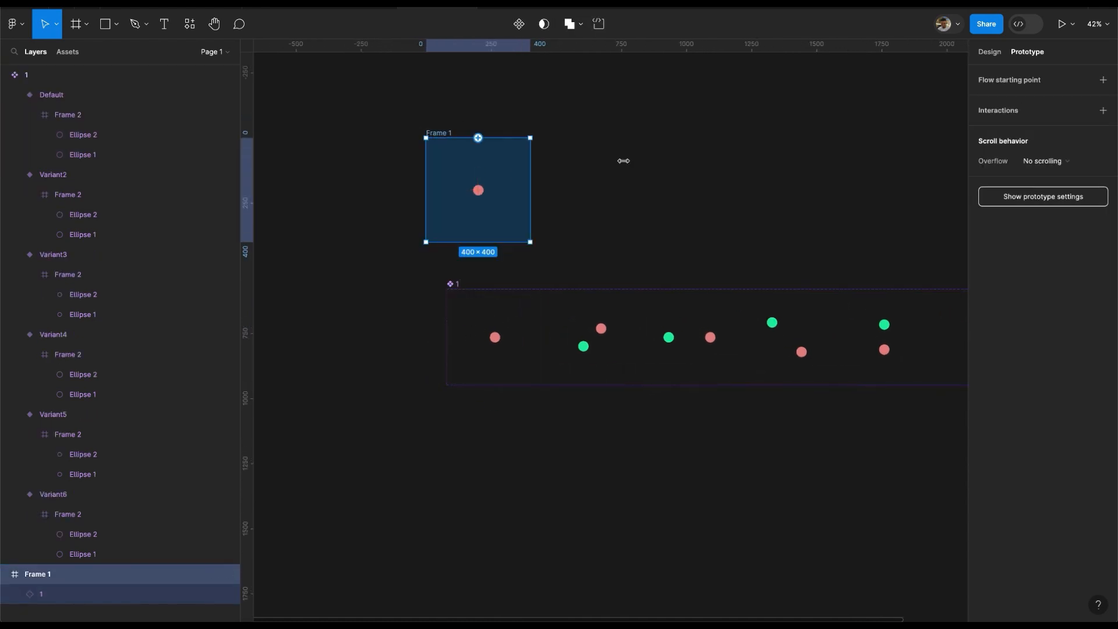
{"action": "left_click", "coordinate": [989, 54]}
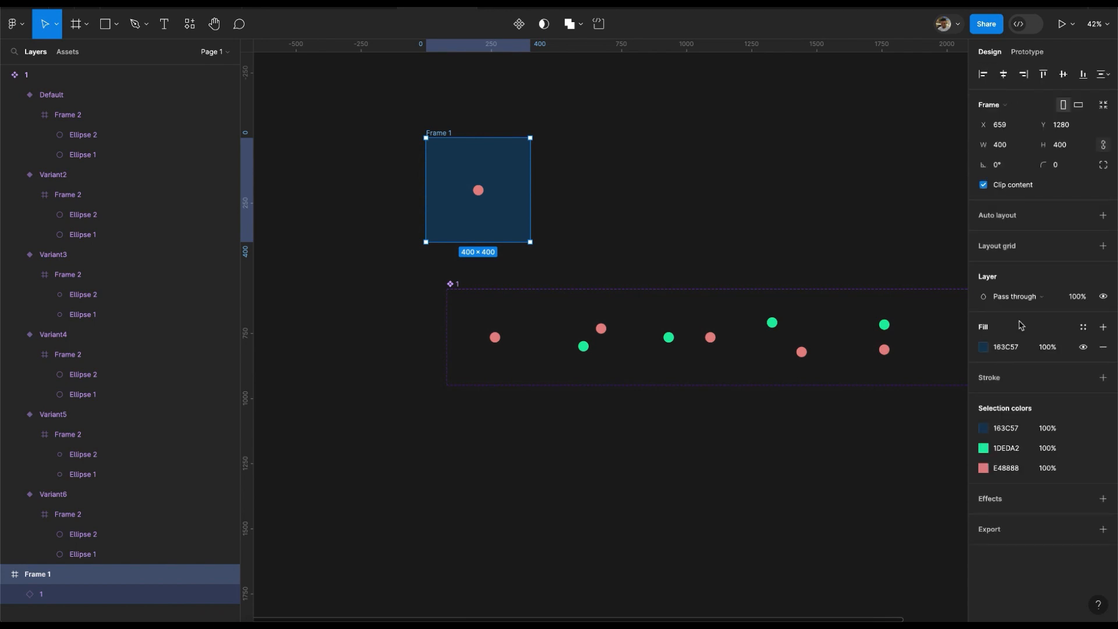
{"action": "left_click", "coordinate": [984, 347]}
{"action": "mouse_move", "coordinate": [936, 410]}
{"action": "left_mouse_down"}
{"action": "mouse_move", "coordinate": [943, 429]}
{"action": "mouse_move", "coordinate": [942, 420]}
{"action": "left_mouse_up"}
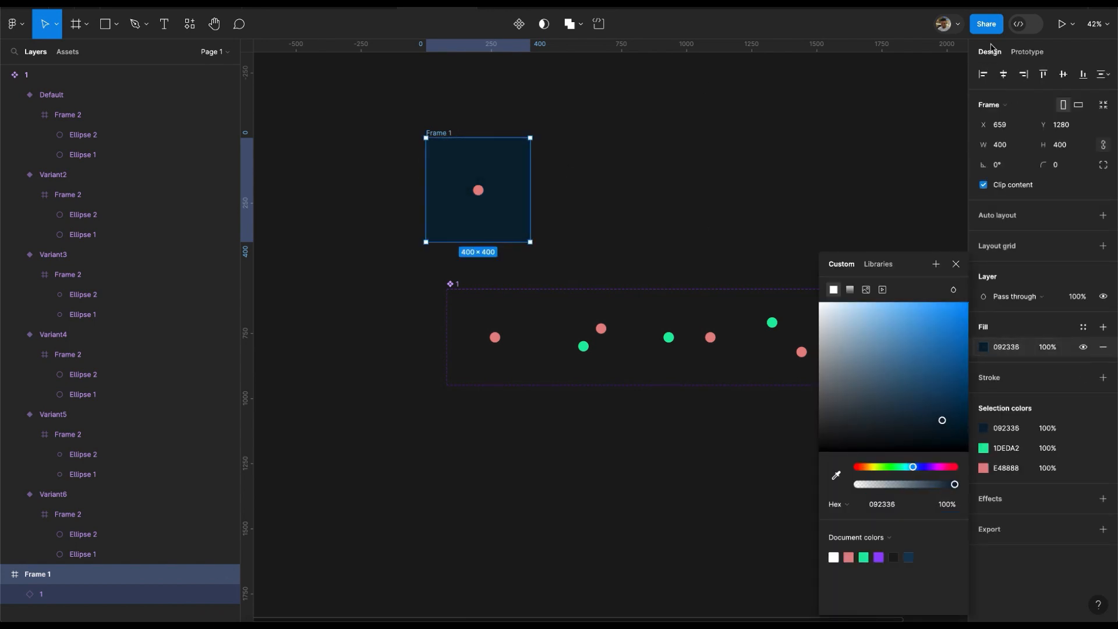
Preview Frame 1's prototype animation and enlarge the preview window to inspect the circles' motion
{"action": "left_click", "coordinate": [1071, 30]}
{"action": "left_click", "coordinate": [1050, 74]}
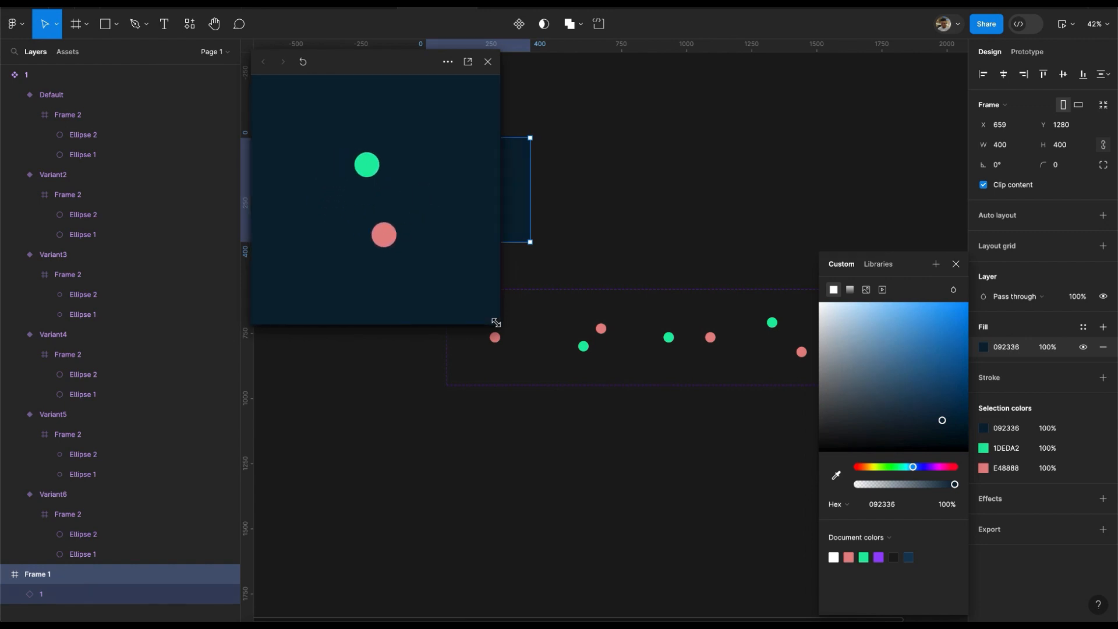
{"action": "left_click_drag", "start_coordinate": [495, 322], "coordinate": [586, 402]}
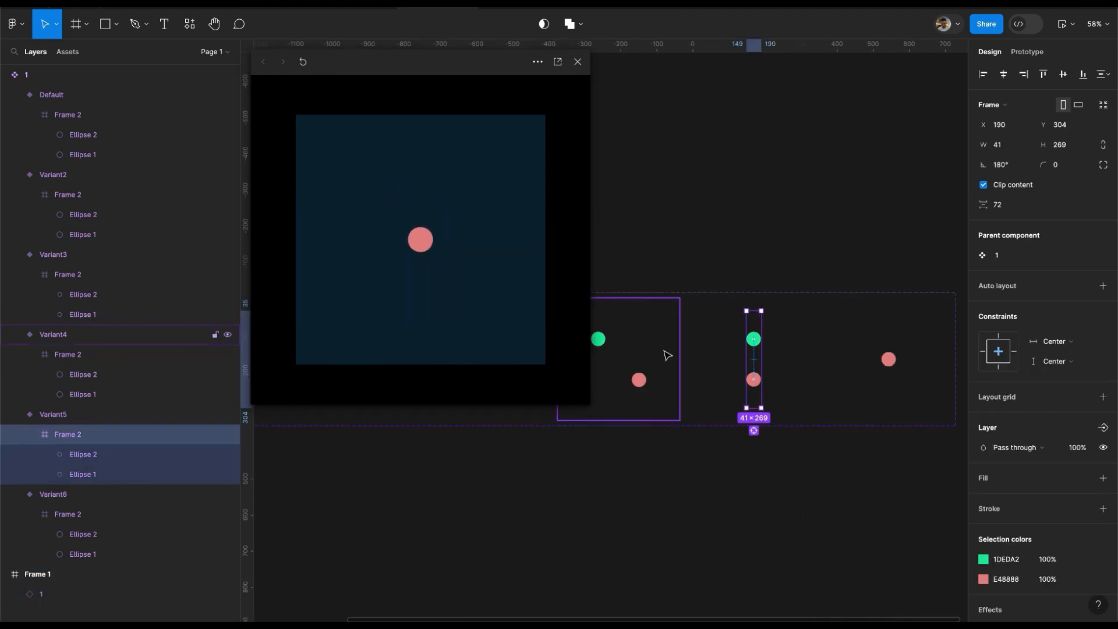
Close the prototype preview and add a prototype connection from Variant6 back to the Default variant
{"action": "scroll", "coordinate": [667, 355], "scroll_direction": "down", "scroll_amount": 10}
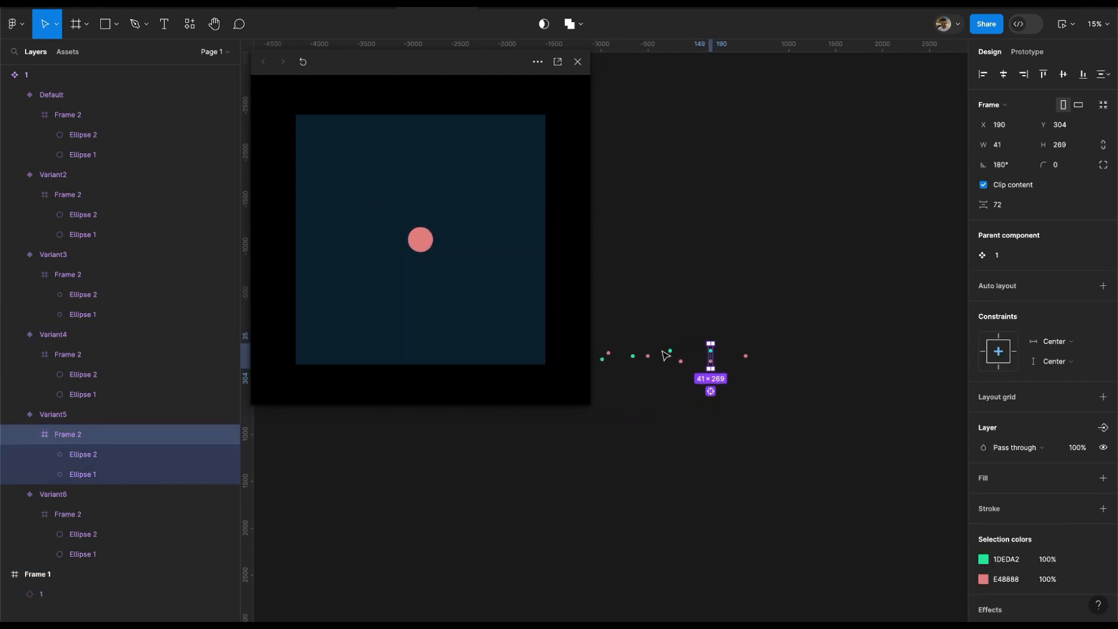
{"action": "left_click", "coordinate": [802, 374]}
{"action": "scroll", "coordinate": [803, 376], "scroll_direction": "up", "scroll_amount": 5}
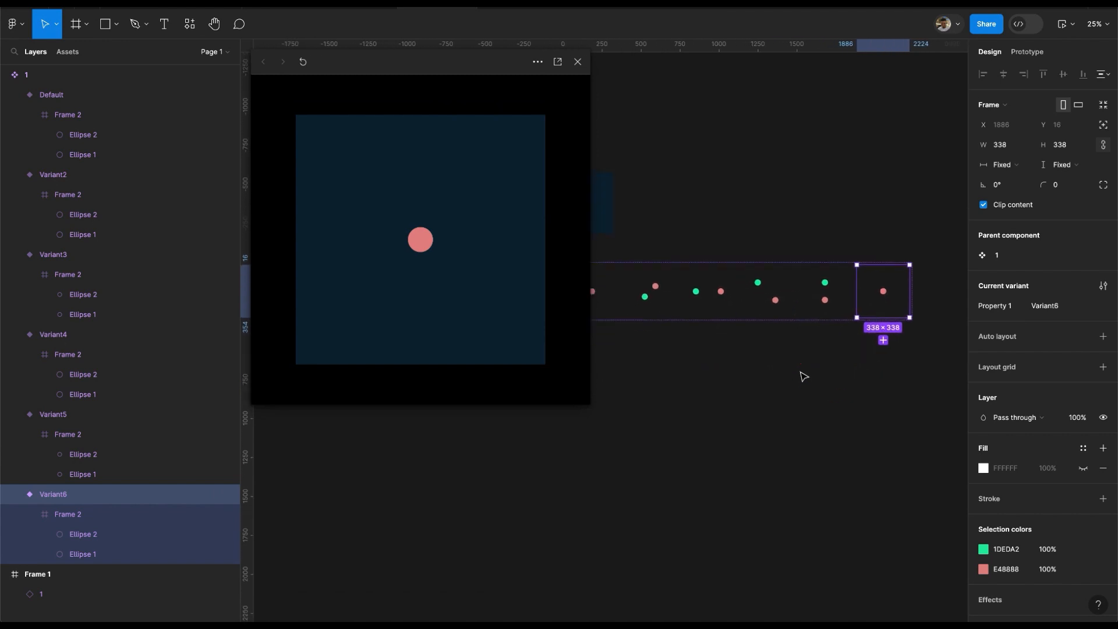
{"action": "left_click", "coordinate": [578, 62]}
{"action": "scroll", "coordinate": [624, 225], "scroll_direction": "down", "scroll_amount": 3}
{"action": "scroll", "coordinate": [623, 224], "scroll_direction": "right", "scroll_amount": 3}
{"action": "scroll", "coordinate": [697, 378], "scroll_direction": "up", "scroll_amount": 6}
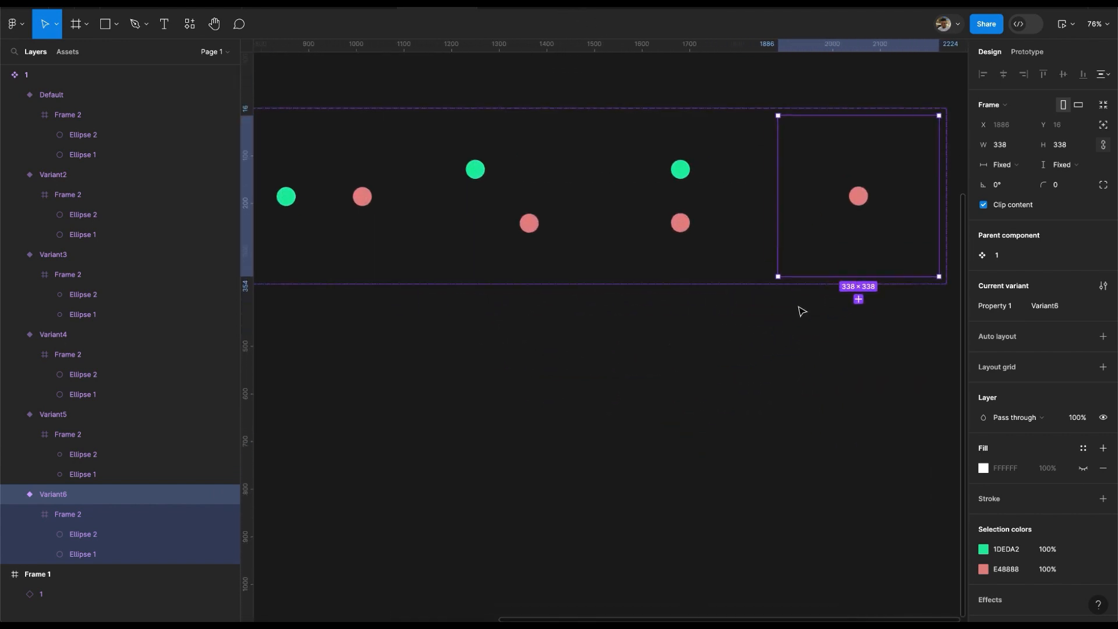
{"action": "scroll", "coordinate": [801, 312], "scroll_direction": "down", "scroll_amount": 4}
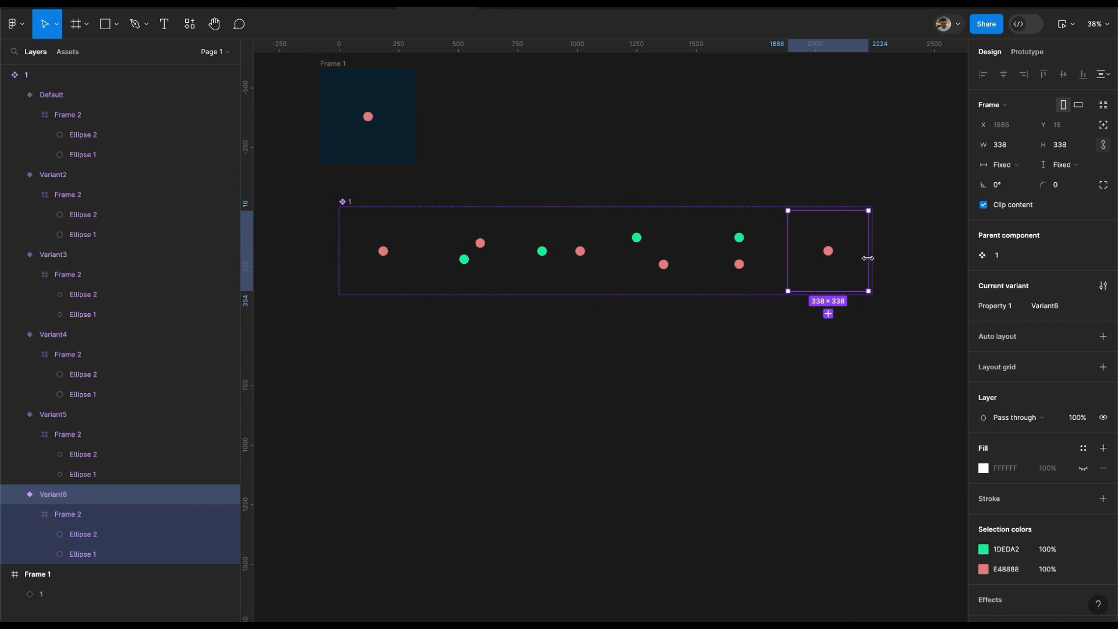
{"action": "left_click", "coordinate": [1027, 53]}
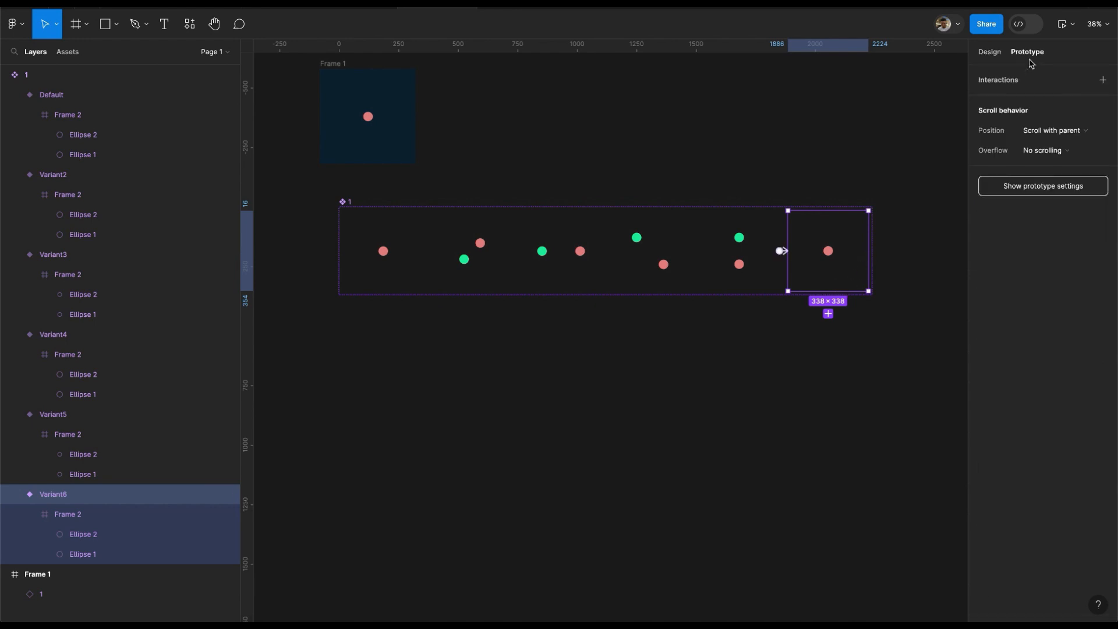
{"action": "left_click_drag", "start_coordinate": [870, 252], "coordinate": [389, 267]}
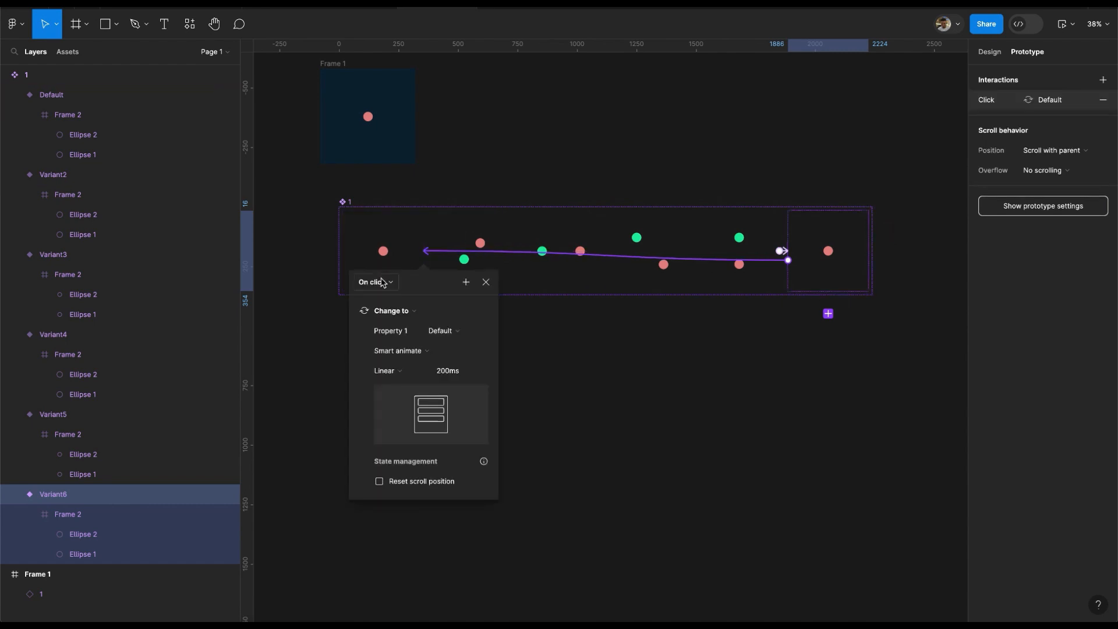
Make the Variant6-to-Default interaction trigger after a 1 ms delay with an Instant transition
{"action": "left_click", "coordinate": [374, 282]}
{"action": "left_click", "coordinate": [385, 438]}
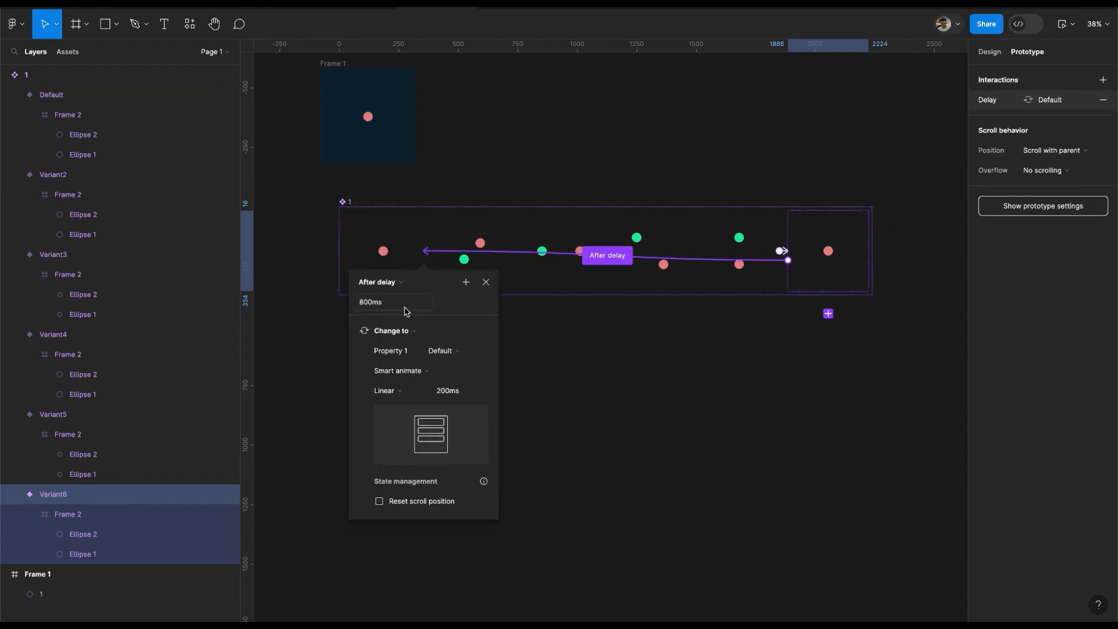
{"action": "left_click", "coordinate": [395, 303]}
{"action": "type", "text": "1"}
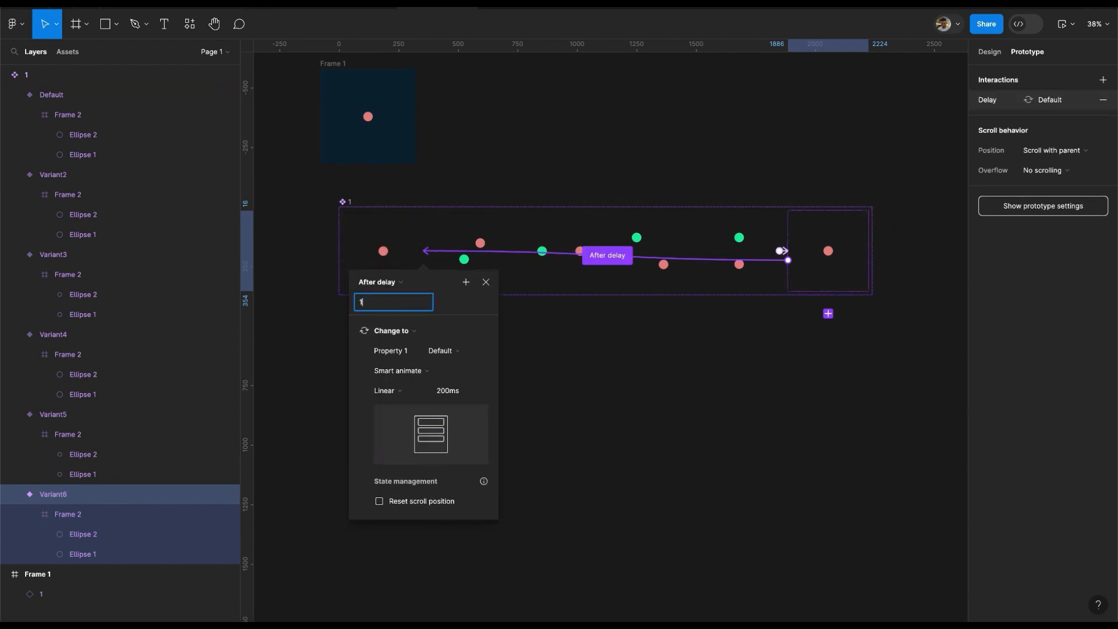
{"action": "left_click", "coordinate": [401, 378]}
{"action": "left_click", "coordinate": [402, 344]}
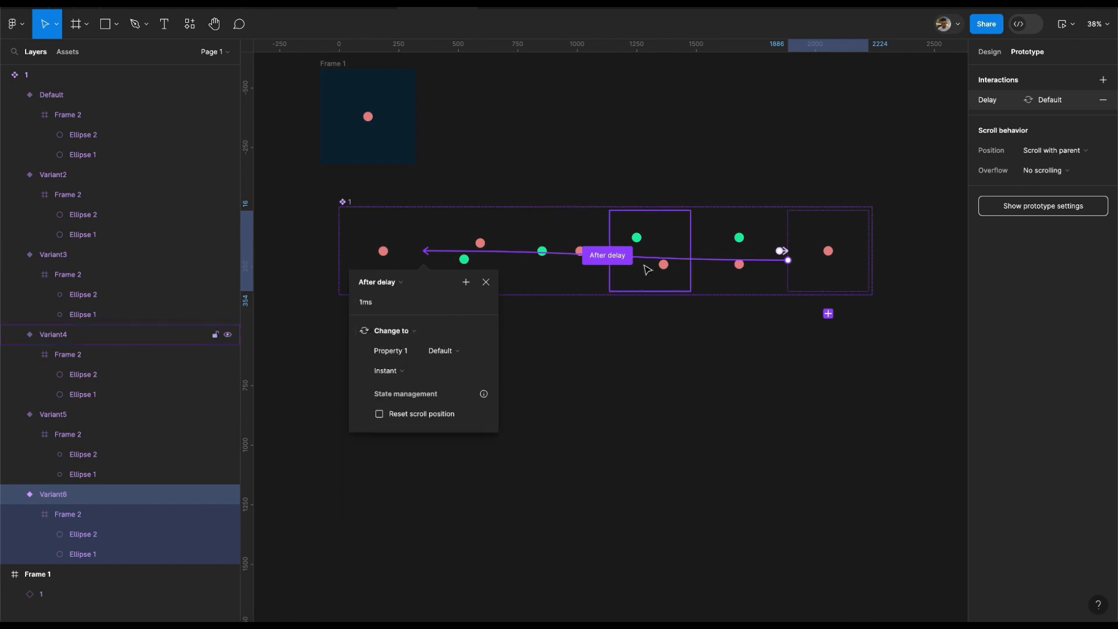
Preview Frame 1's prototype again to check the looping circle animation
{"action": "left_click", "coordinate": [731, 262]}
{"action": "scroll", "coordinate": [843, 252], "scroll_direction": "up", "scroll_amount": 5}
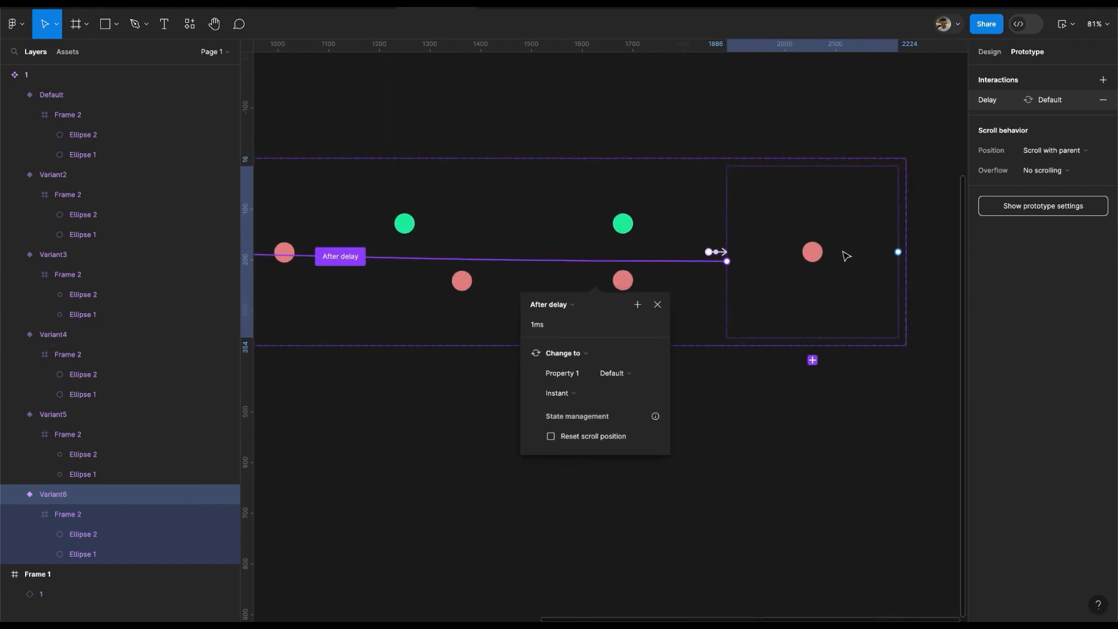
{"action": "scroll", "coordinate": [846, 256], "scroll_direction": "down", "scroll_amount": 5}
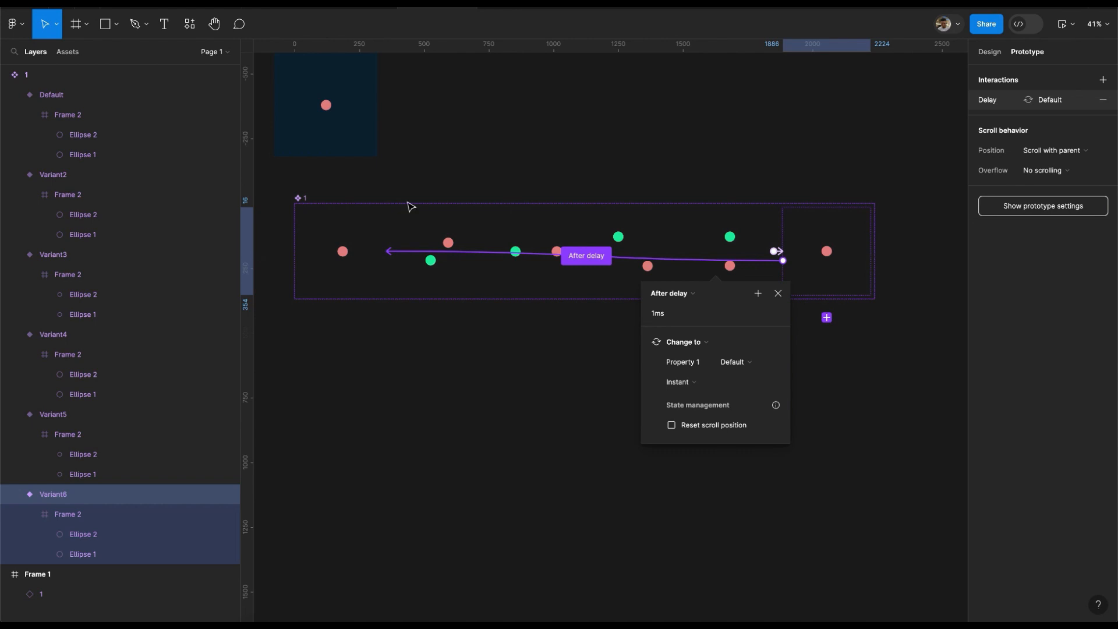
{"action": "scroll", "coordinate": [412, 207], "scroll_direction": "up", "scroll_amount": 3}
{"action": "scroll", "coordinate": [412, 207], "scroll_direction": "left", "scroll_amount": 3}
{"action": "left_click", "coordinate": [386, 150]}
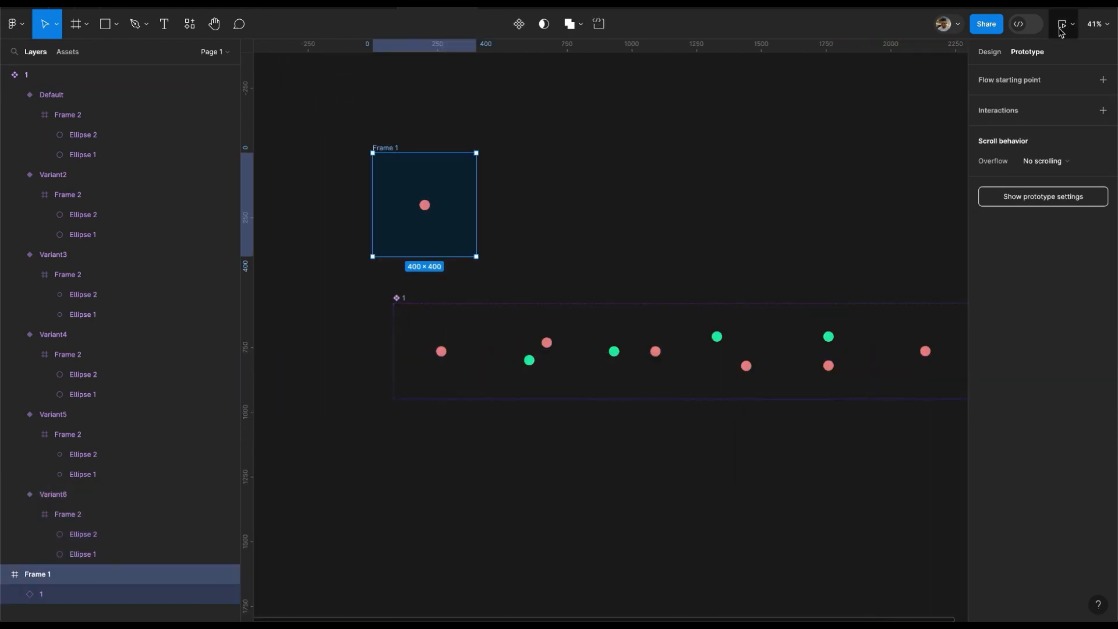
{"action": "key", "text": "shift+space"}
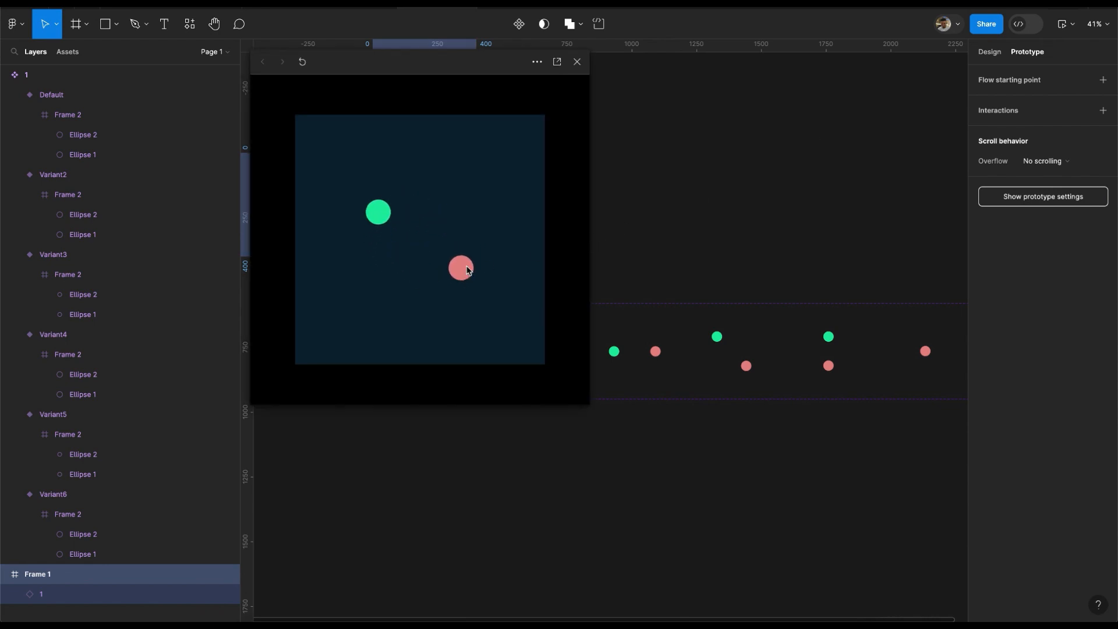